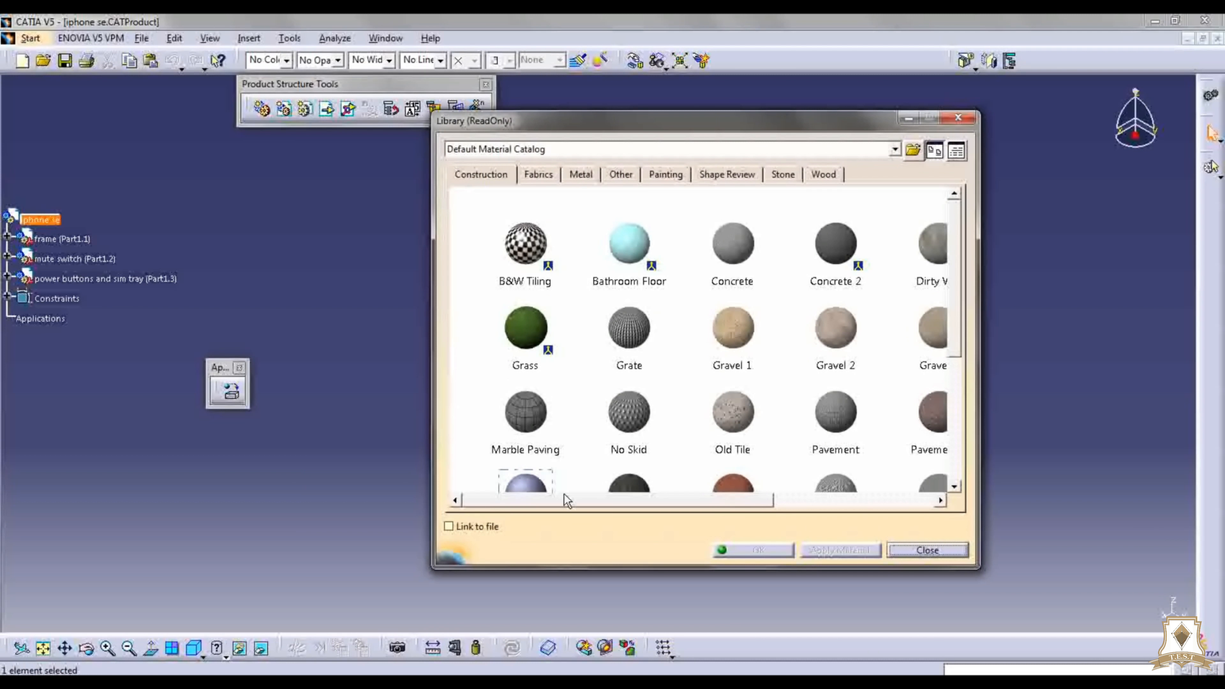
# Step: Browse the material library's categories, show the Painting materials and move the library window clear of the phone model
pyautogui.click(550, 174)
pyautogui.click(580, 174)
pyautogui.click(621, 175)
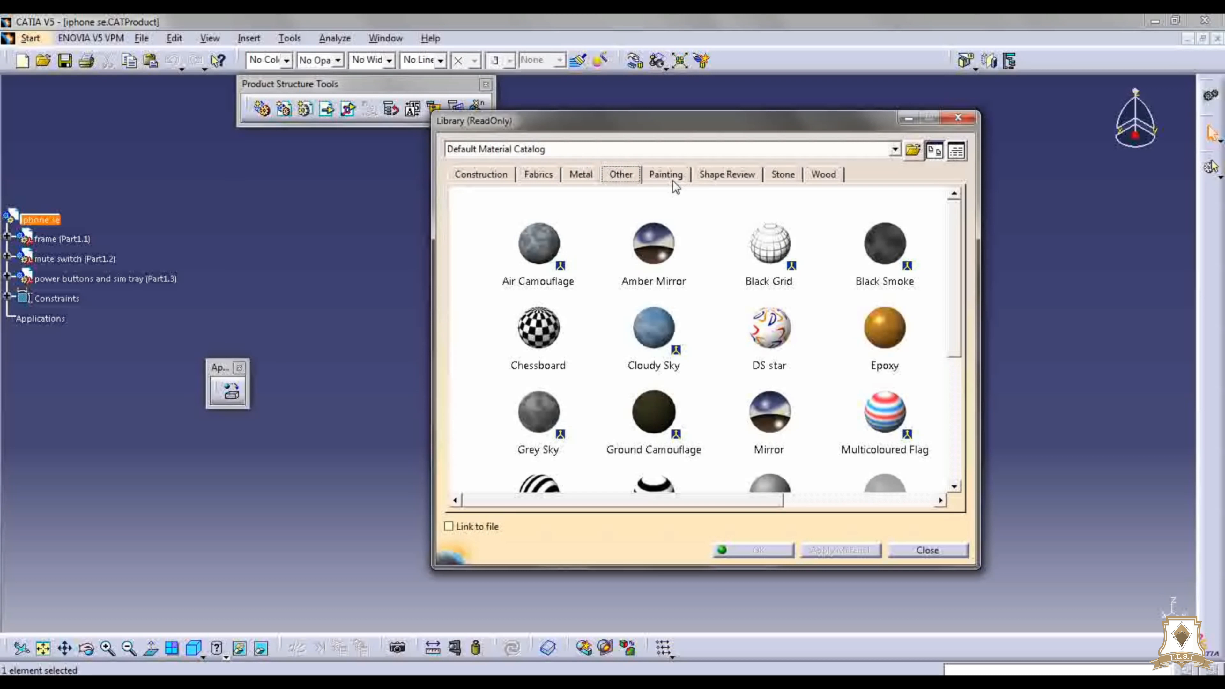
pyautogui.click(723, 176)
pyautogui.click(783, 174)
pyautogui.click(823, 175)
pyautogui.click(666, 174)
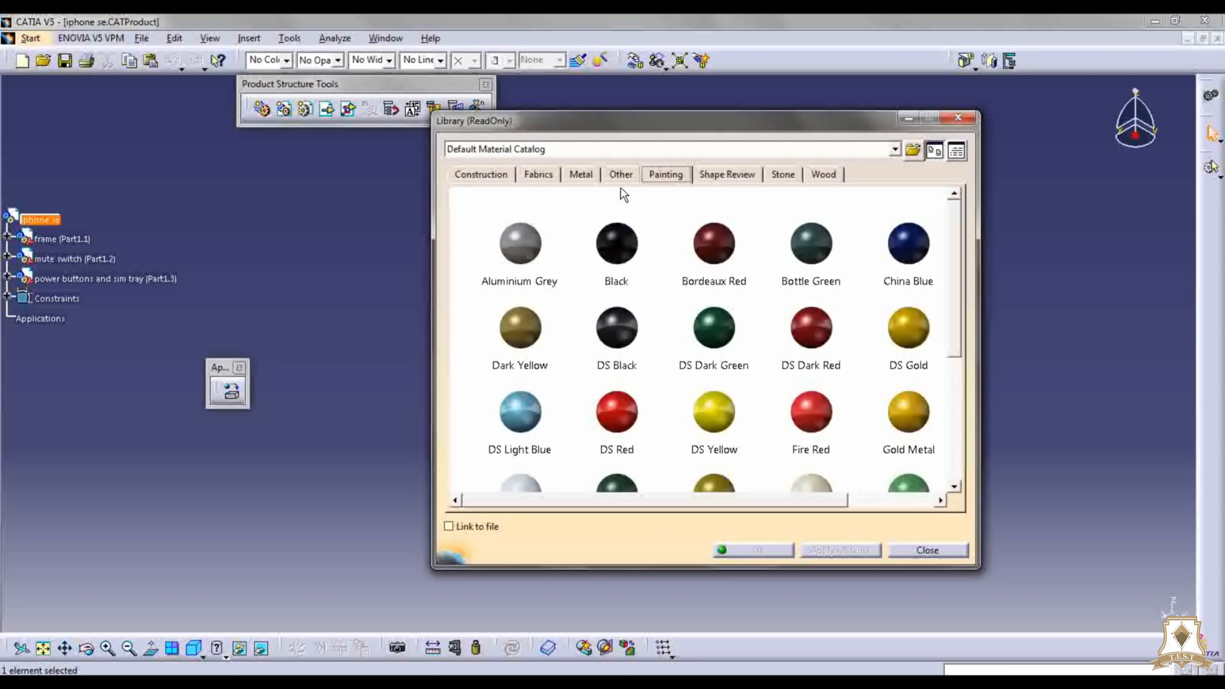
pyautogui.moveTo(569, 121); pyautogui.dragTo(748, 154)
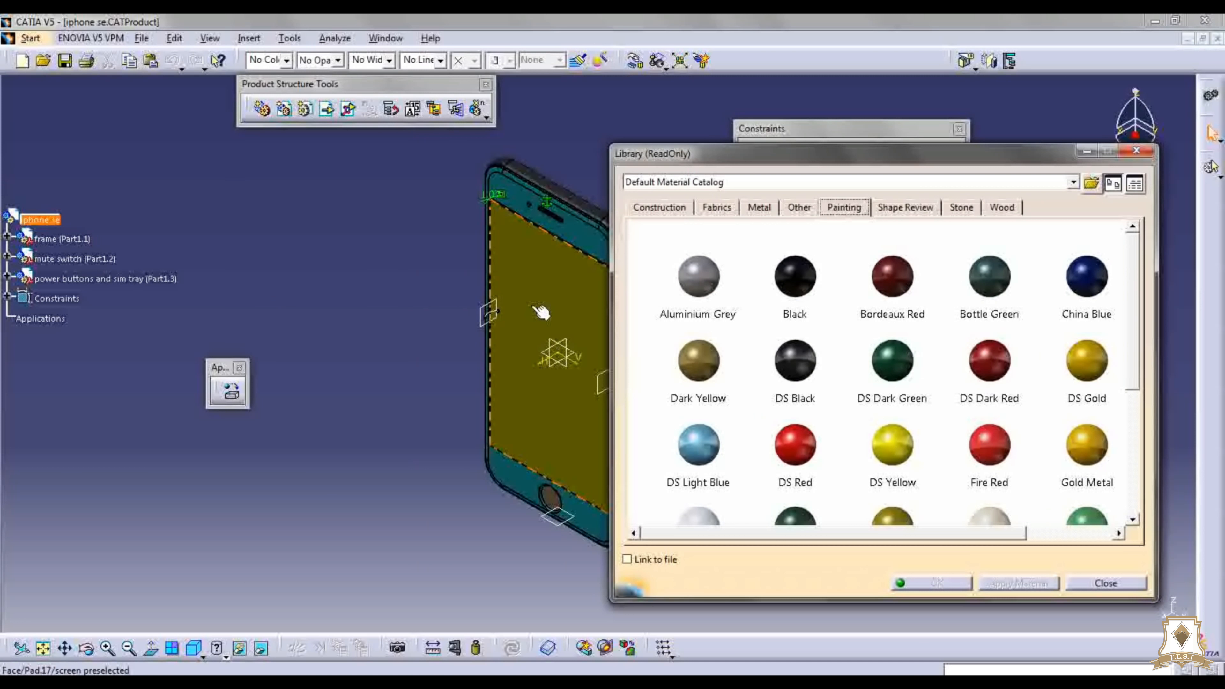
pyautogui.moveTo(392, 299); pyautogui.dragTo(519, 301, button='middle')
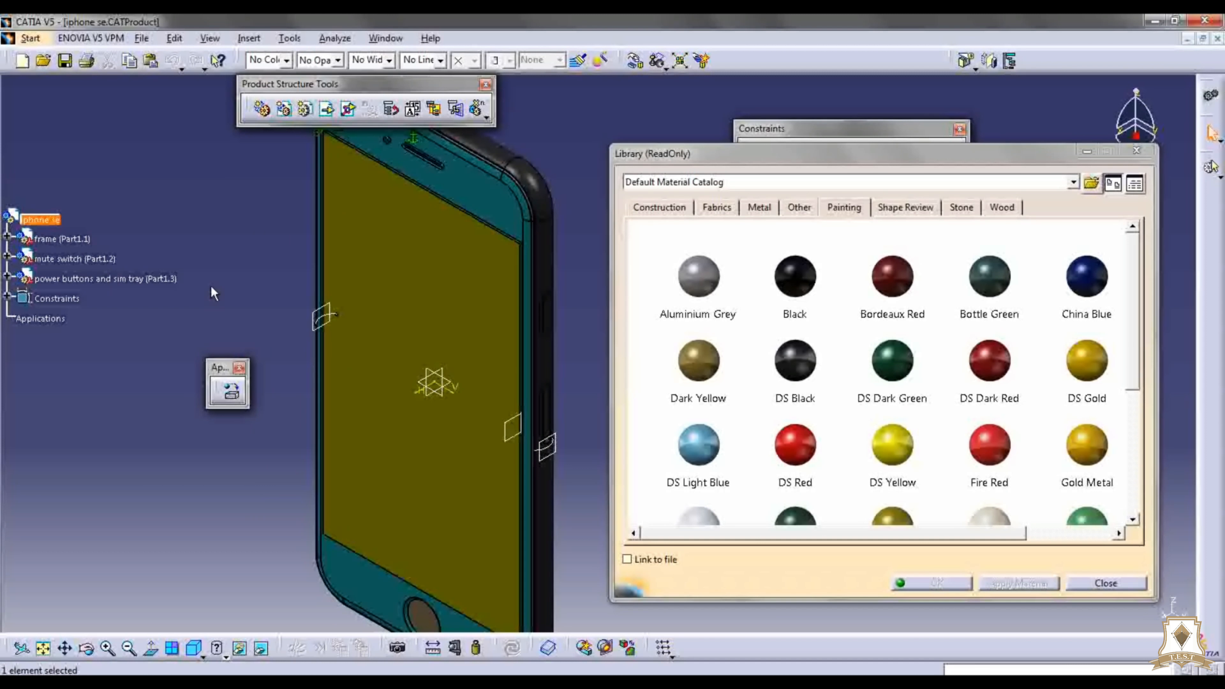
# Step: Expand the frame part in the specification tree to list its bodies and features
pyautogui.click(47, 239)
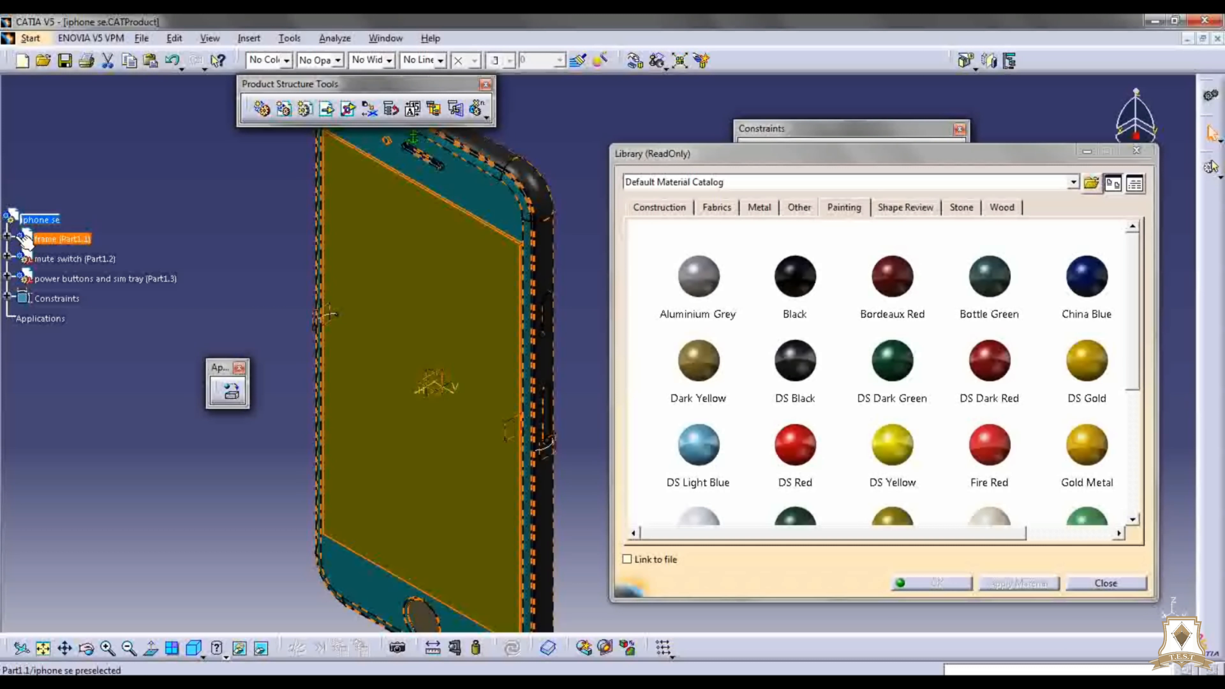
pyautogui.click(6, 237)
pyautogui.click(22, 256)
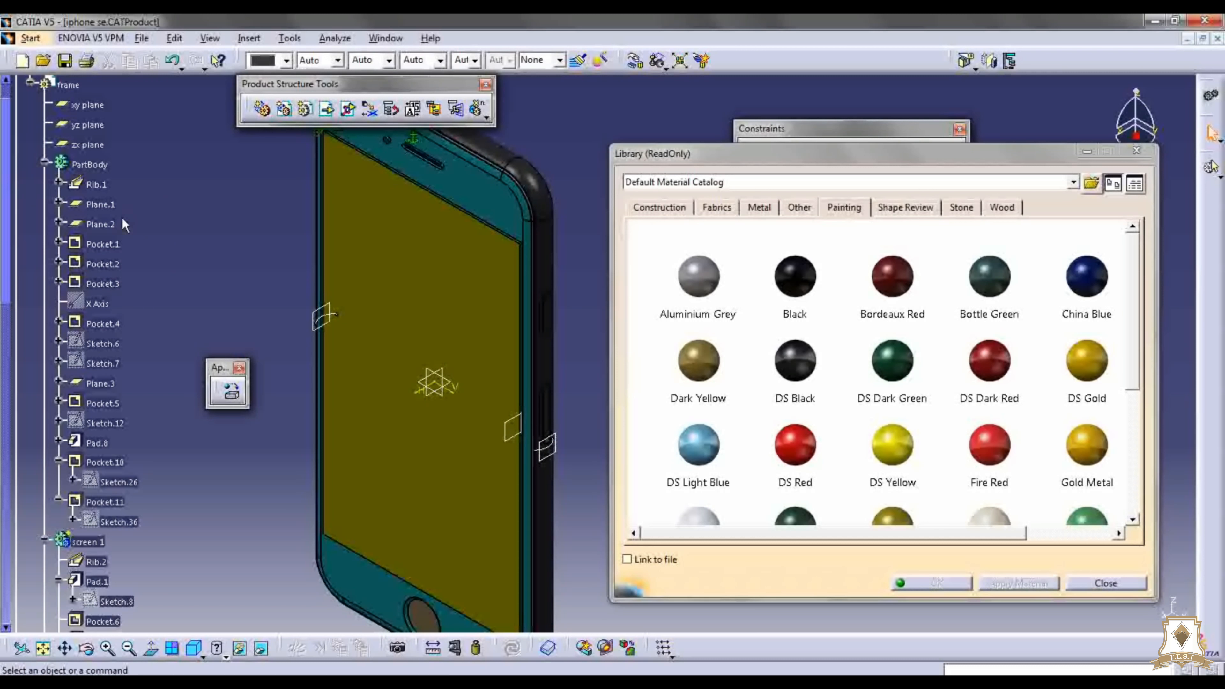
# Step: Collapse the frame part's bodies in the tree, from PartBody through apple logo, so only body names are listed
pyautogui.click(45, 163)
pyautogui.click(45, 183)
pyautogui.click(44, 203)
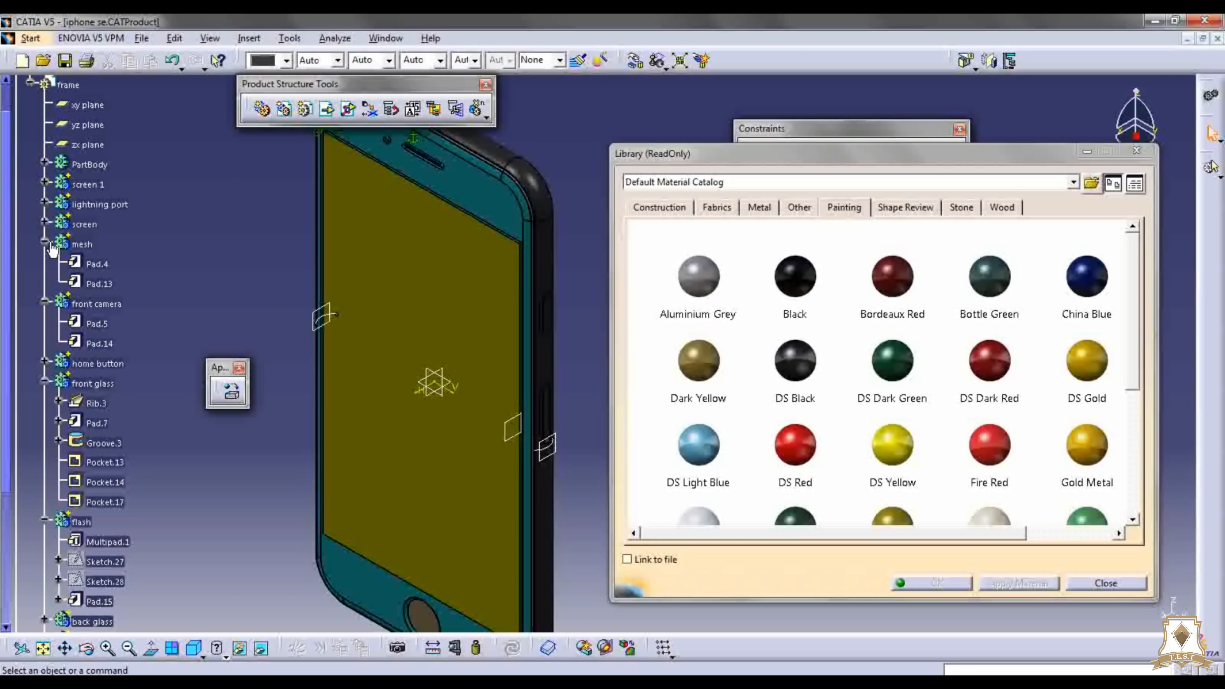
pyautogui.click(44, 222)
pyautogui.click(45, 223)
pyautogui.click(44, 241)
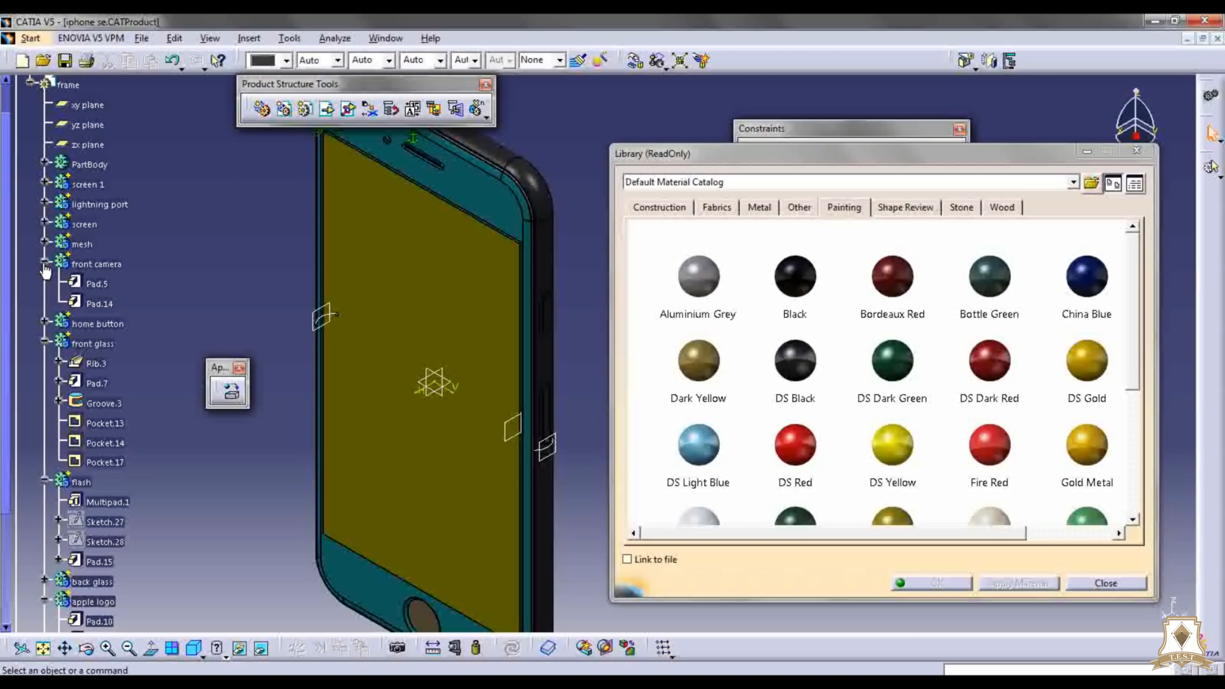
pyautogui.click(44, 263)
pyautogui.click(45, 303)
pyautogui.click(44, 321)
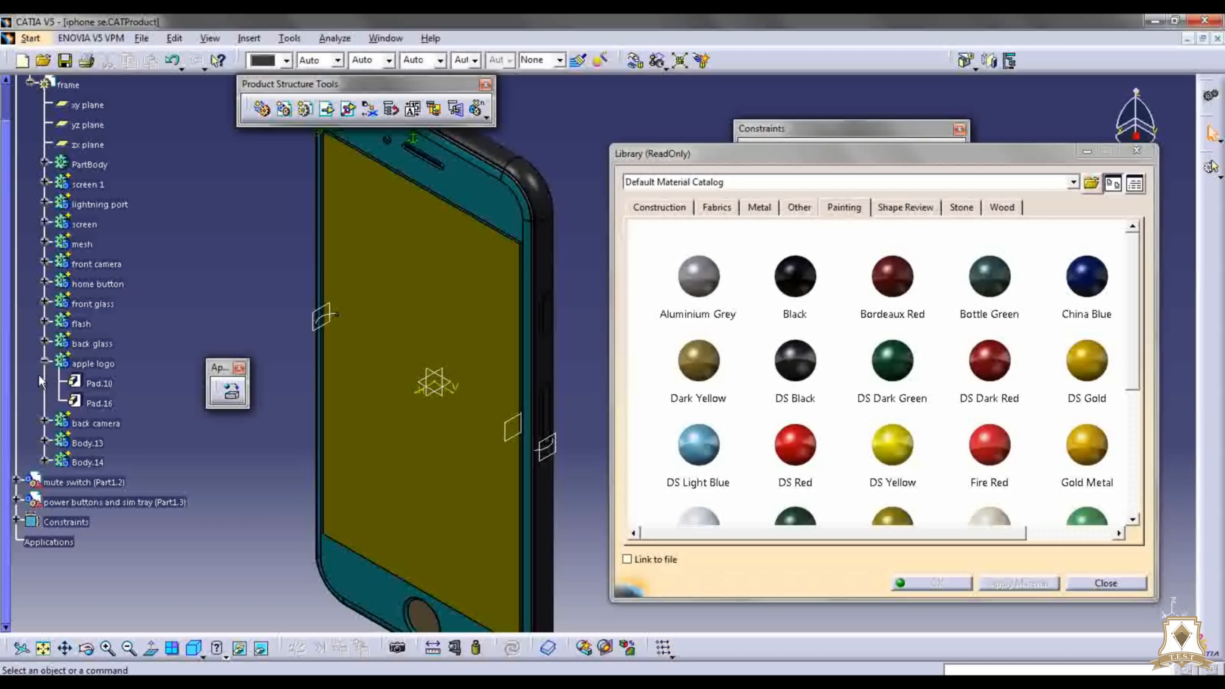
pyautogui.click(43, 360)
pyautogui.scroll(3, 150, 356)
pyautogui.click(179, 296)
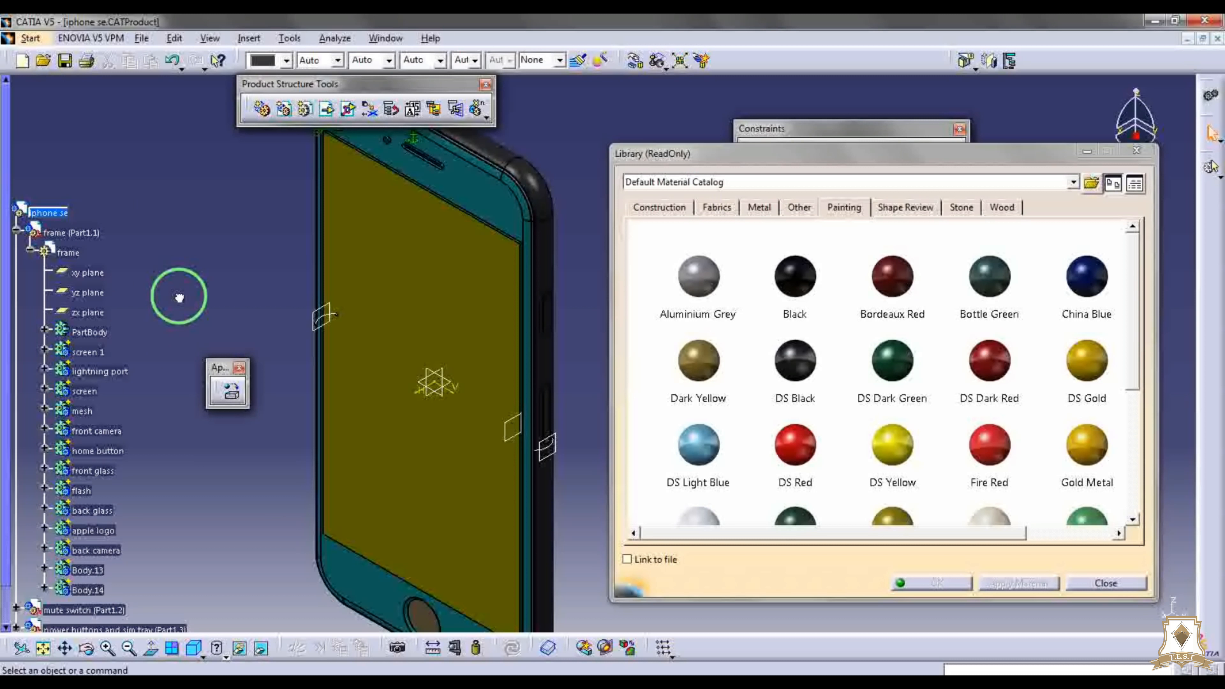
# Step: Apply the DS Black painting material to PartBody and the Black painting material to the screen 1 body
pyautogui.click(107, 333)
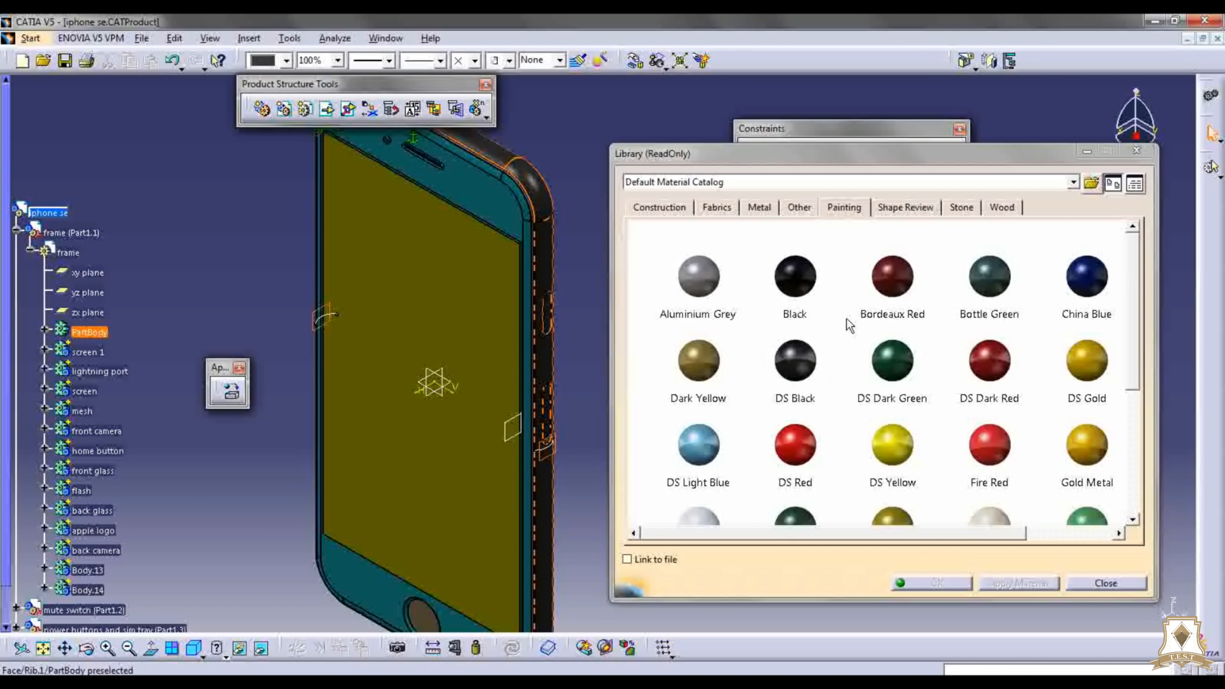
pyautogui.click(805, 370)
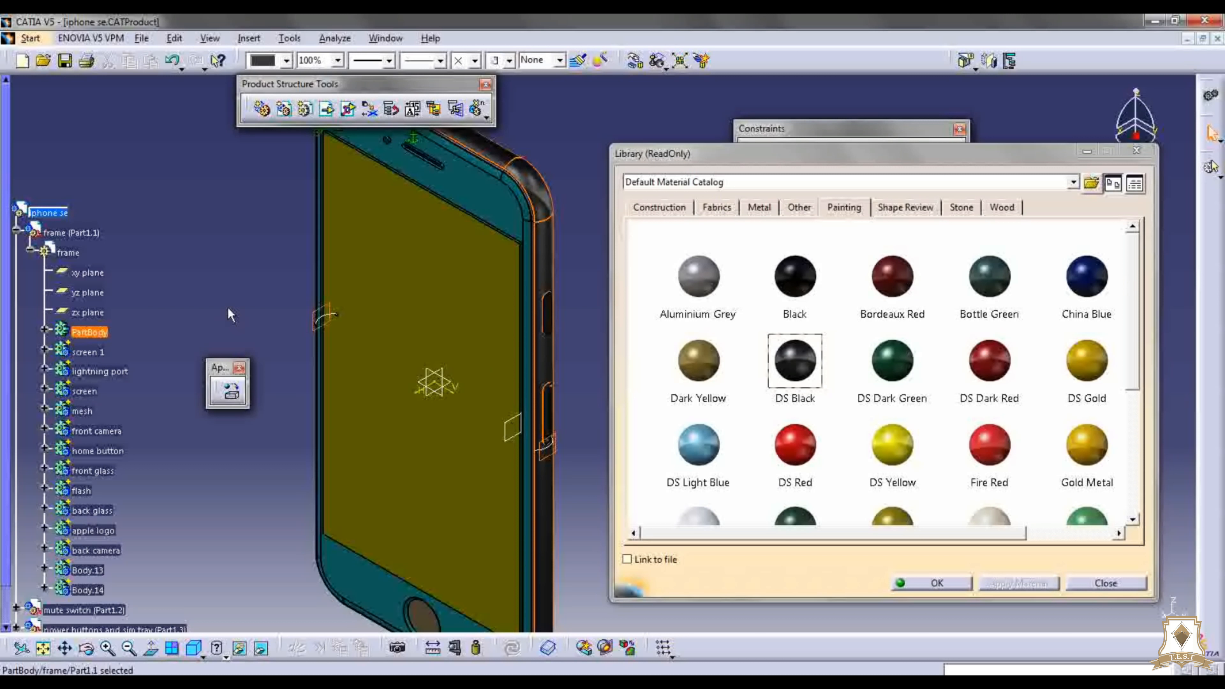
pyautogui.click(88, 352)
pyautogui.click(795, 276)
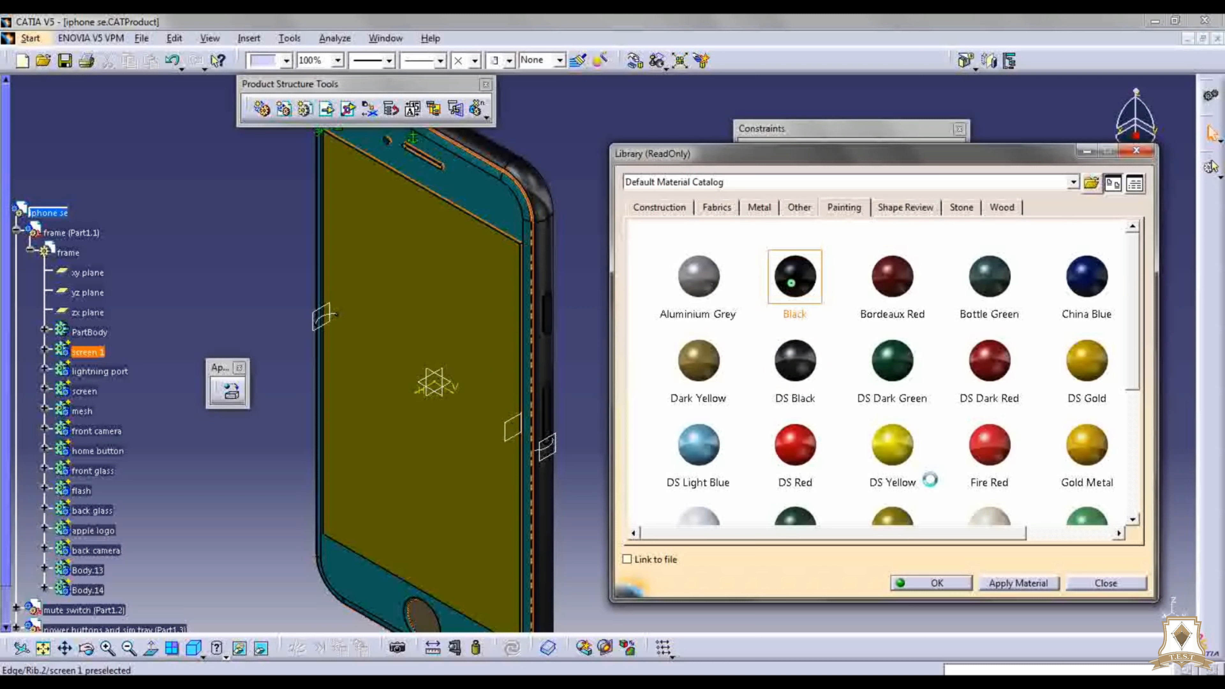
pyautogui.click(997, 584)
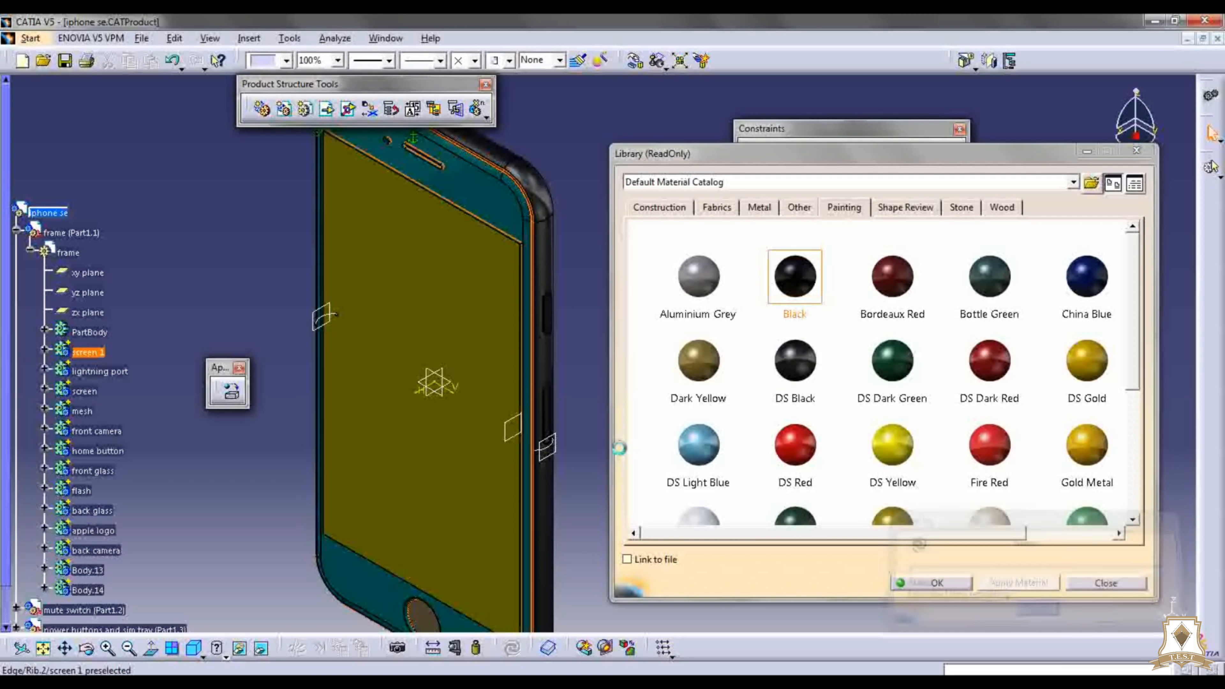
# Step: Apply the Aluminium Grey painting material to the lightning port body
pyautogui.click(99, 371)
pyautogui.click(699, 276)
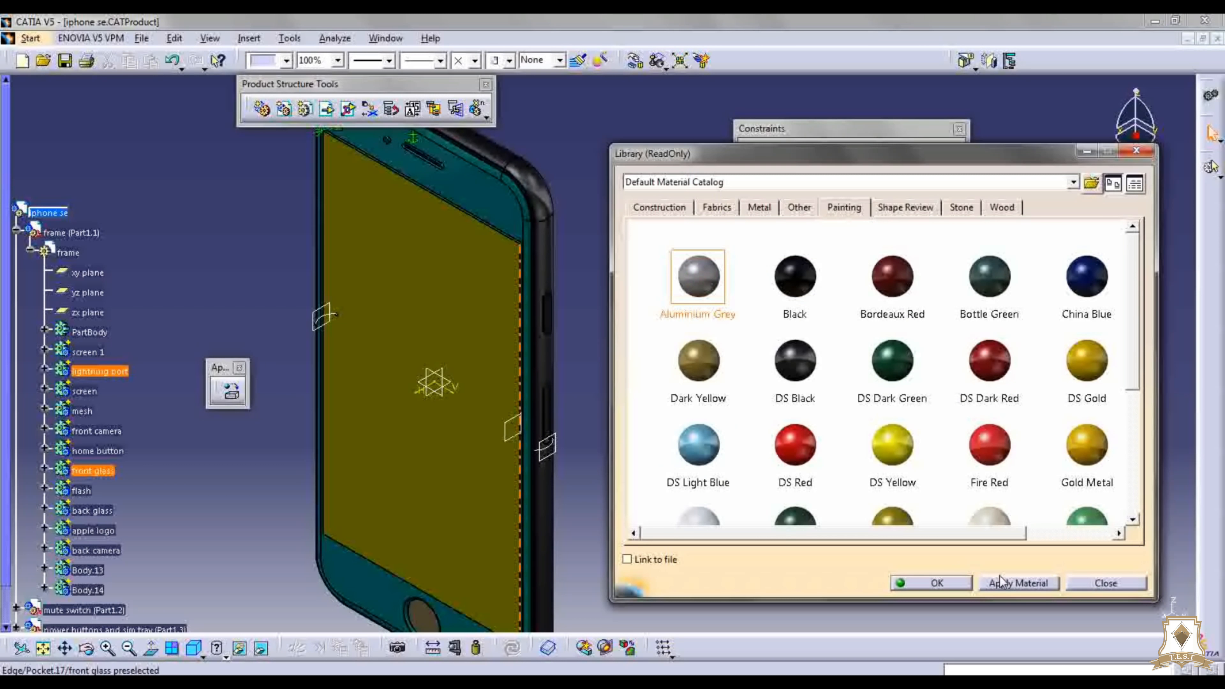
pyautogui.click(1003, 583)
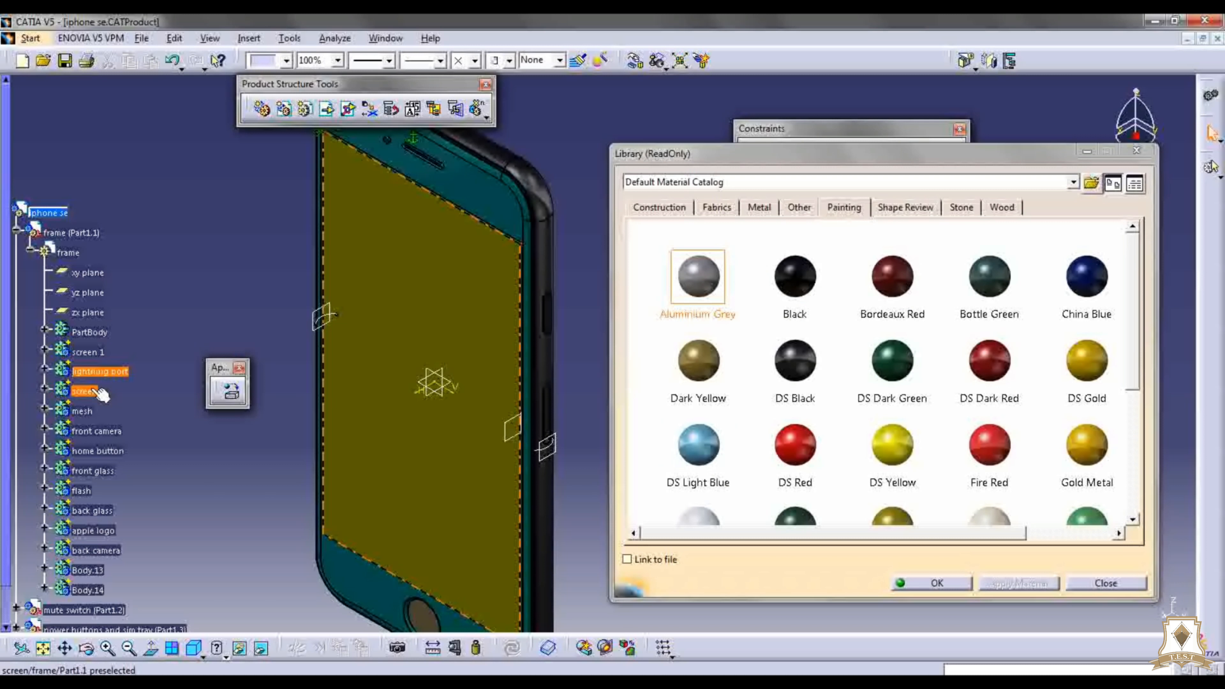
# Step: Apply the Marble material from the Stone category to the screen body
pyautogui.click(85, 390)
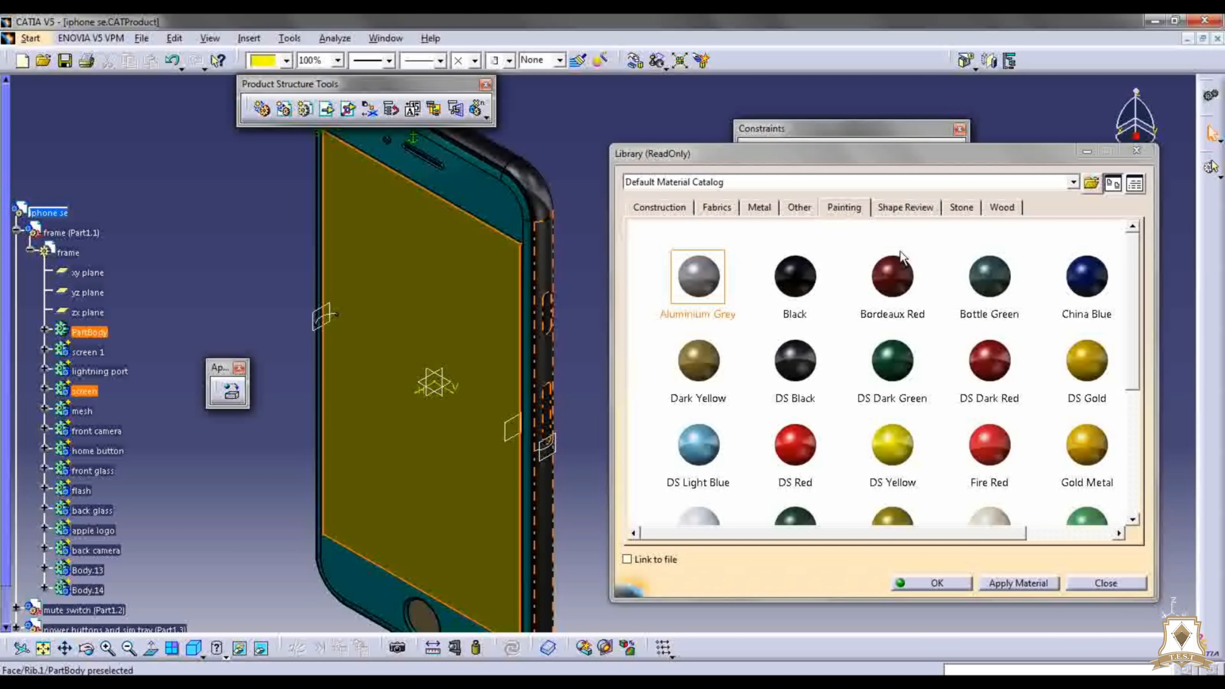
pyautogui.click(962, 207)
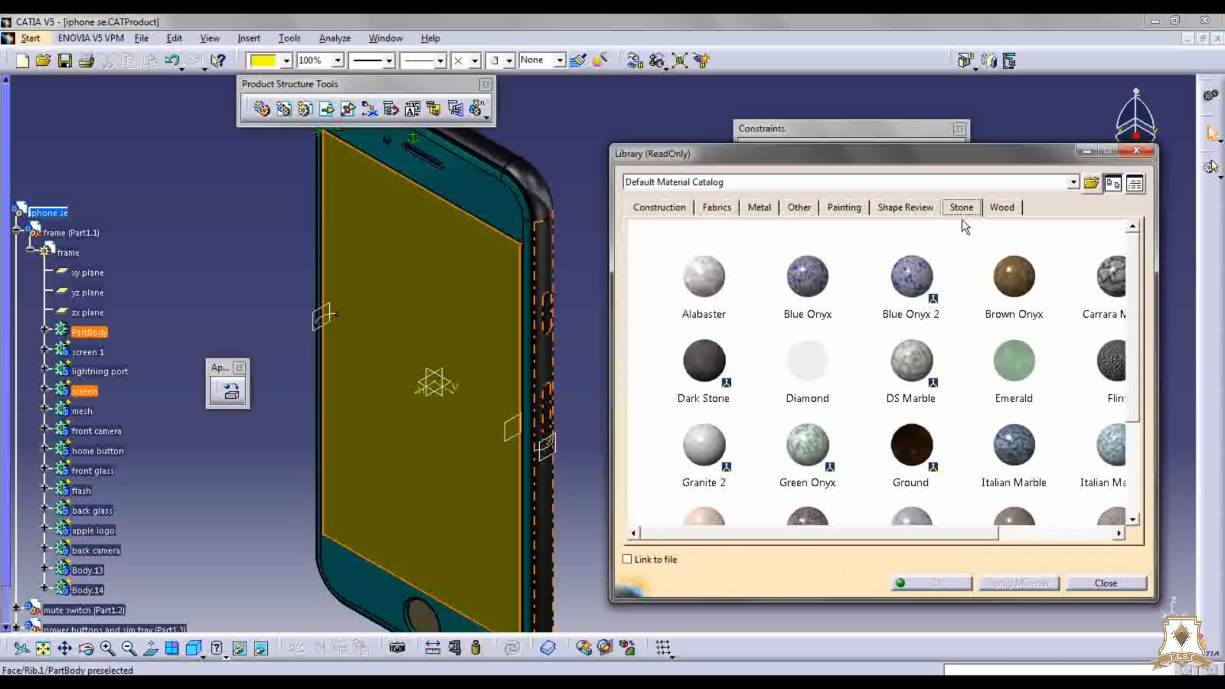
pyautogui.moveTo(1132, 300); pyautogui.dragTo(1132, 414)
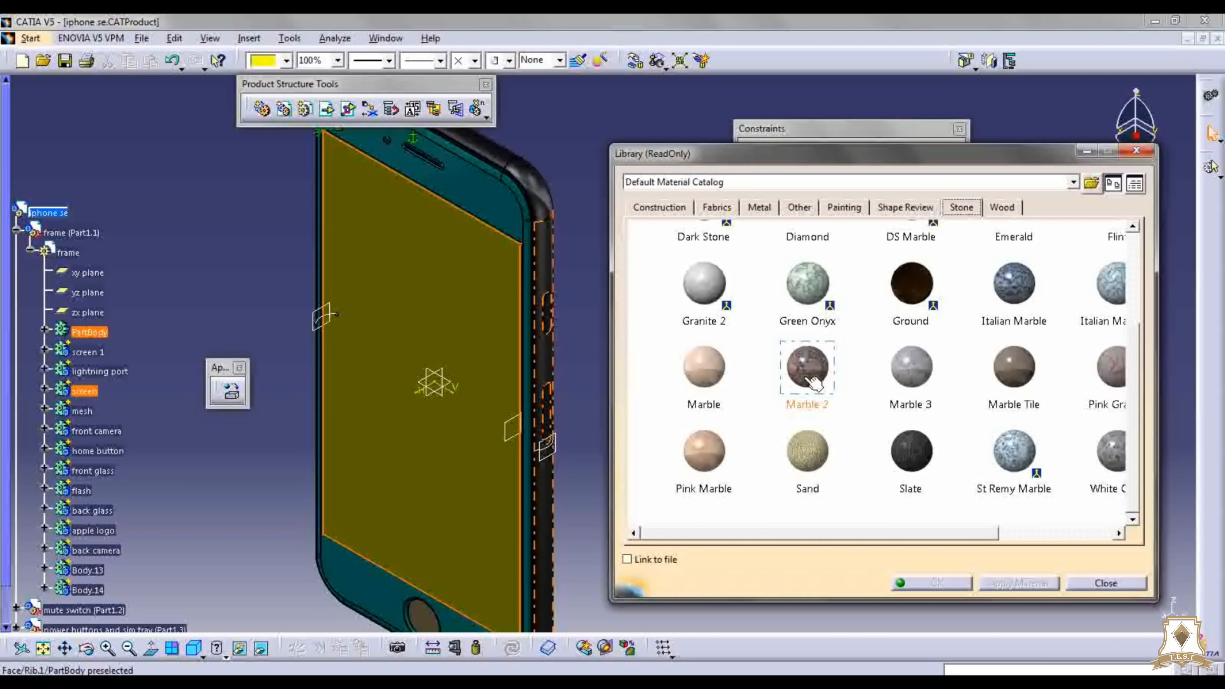
pyautogui.click(704, 367)
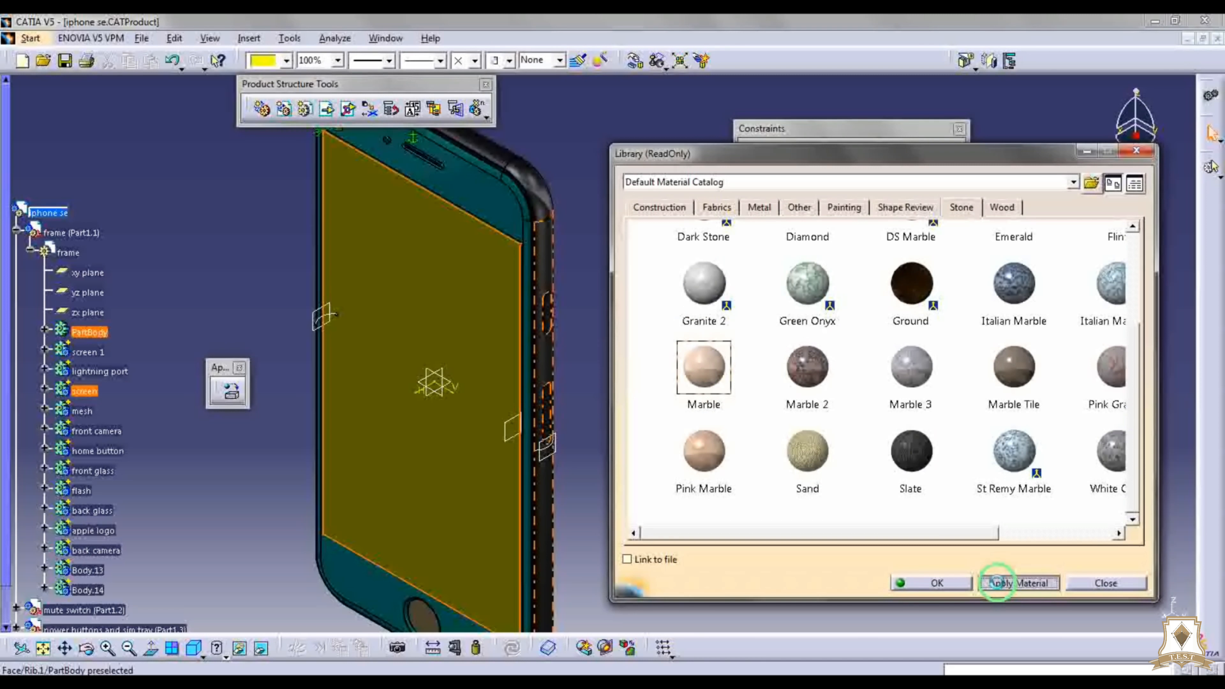
pyautogui.click(1019, 584)
# Step: Rename the Marble material under the screen body after the screen and collapse that body in the tree
pyautogui.click(44, 389)
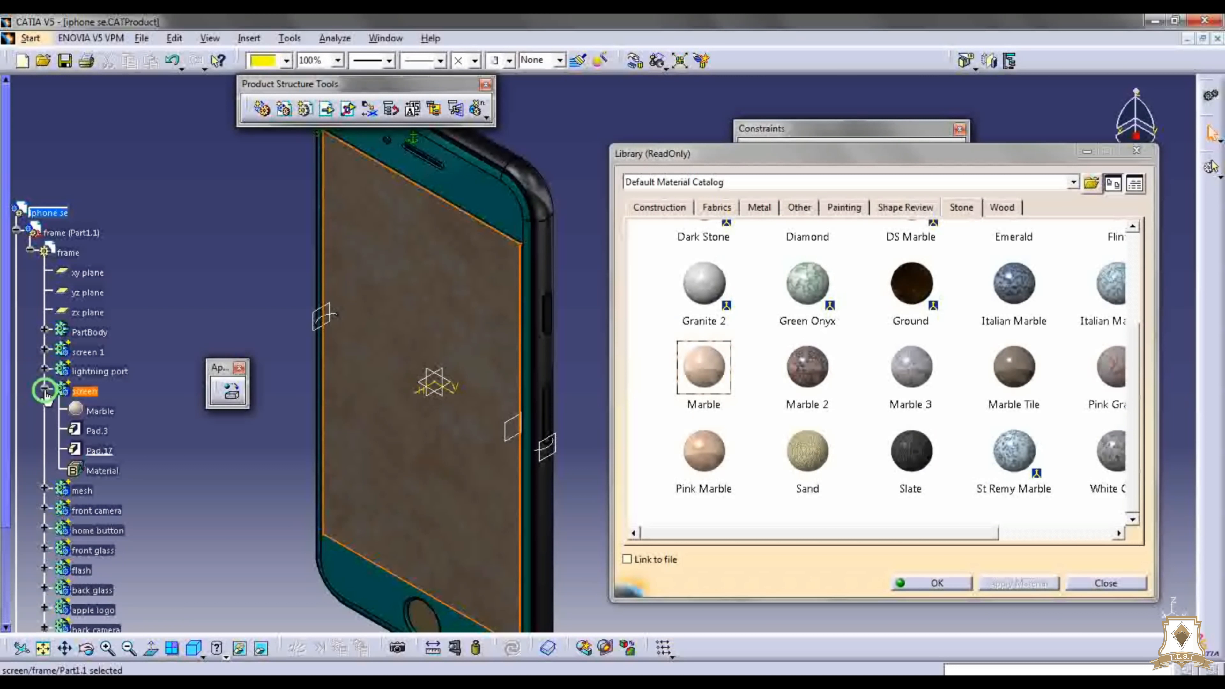
pyautogui.click(97, 412)
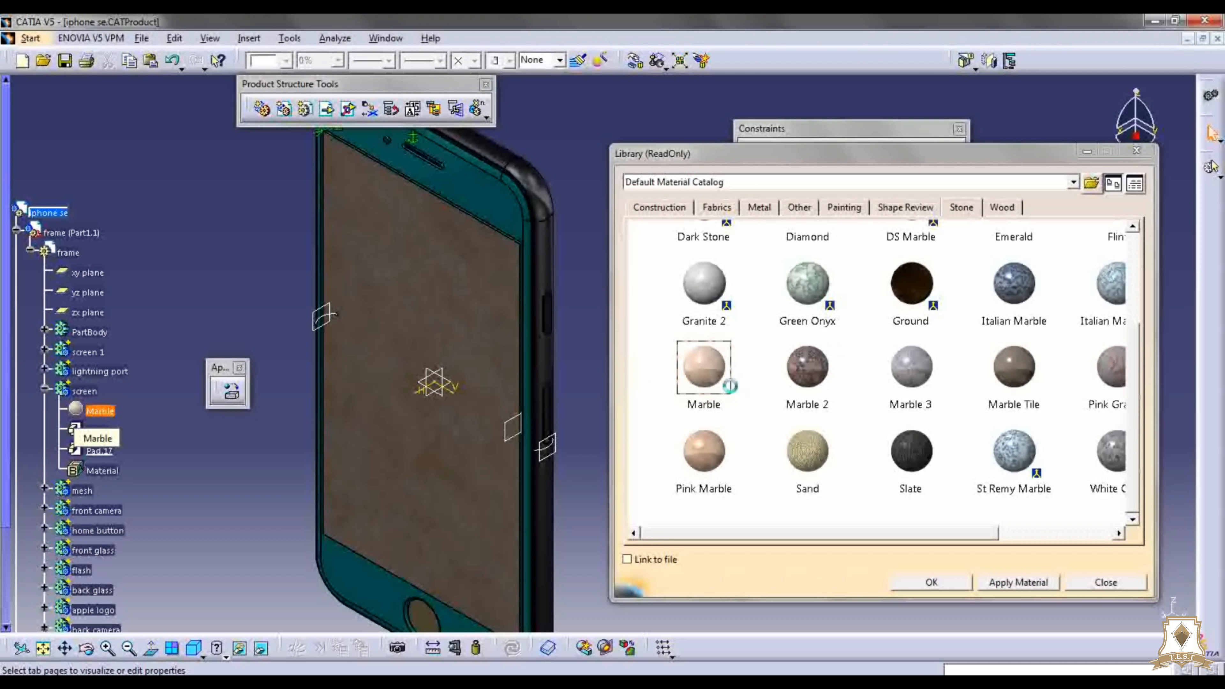
pyautogui.hotkey('alt', 'Return')
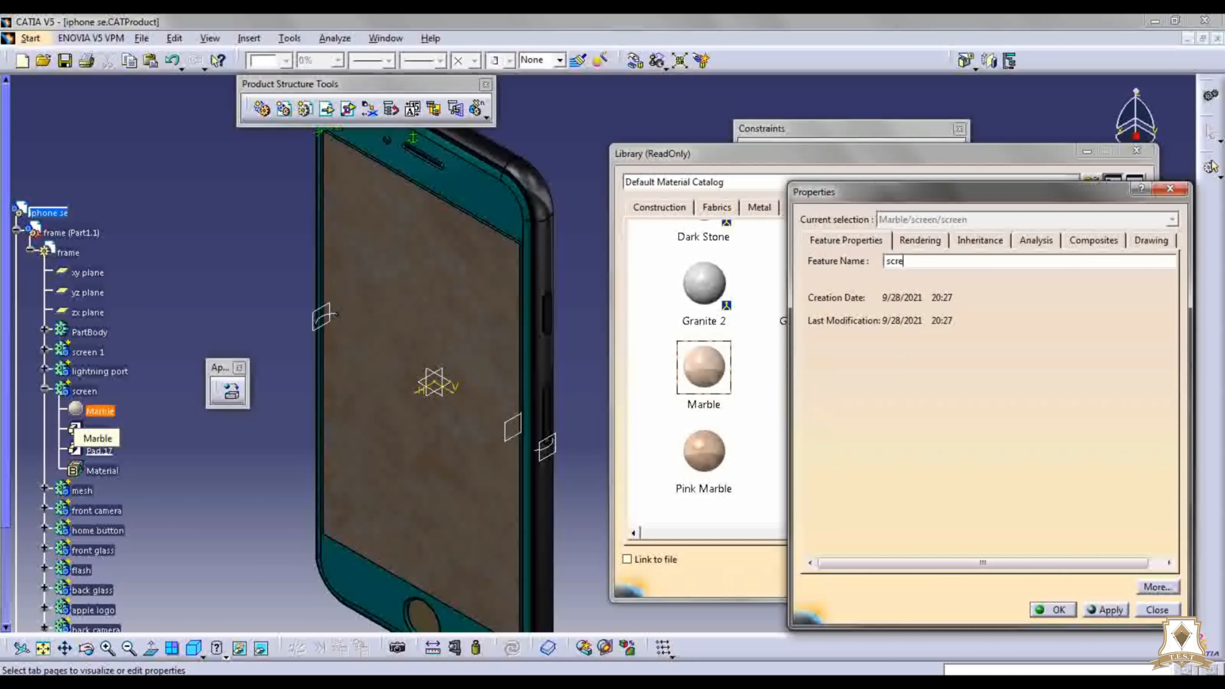
pyautogui.click(44, 389)
# Step: Apply the Marble stone material to the mesh body as well
pyautogui.click(45, 410)
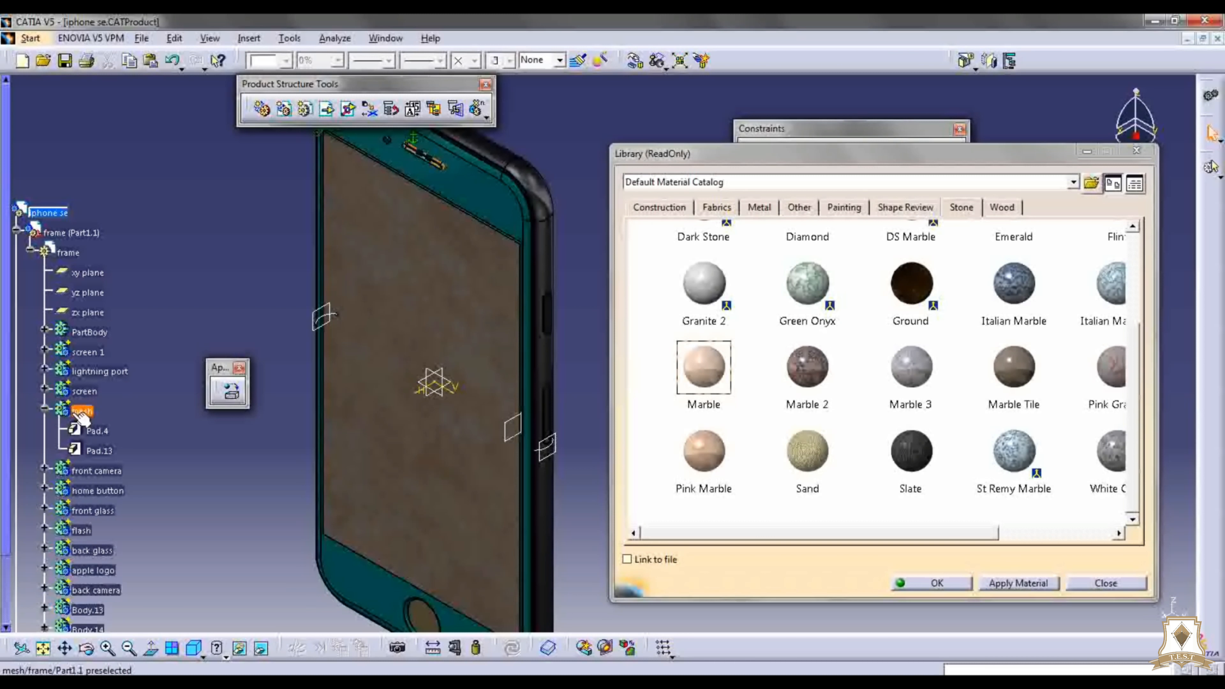
pyautogui.click(78, 412)
pyautogui.click(812, 406)
pyautogui.click(996, 584)
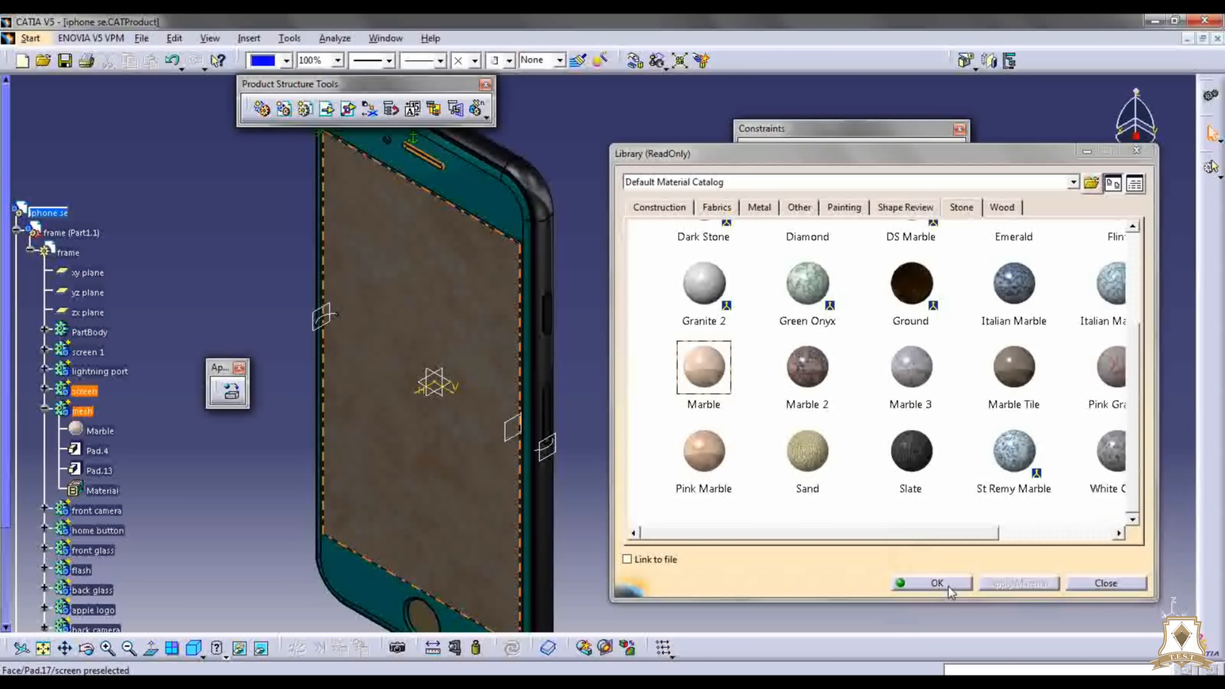
# Step: Edit the feature name of the Marble material under the mesh body and collapse that body
pyautogui.doubleClick(93, 431)
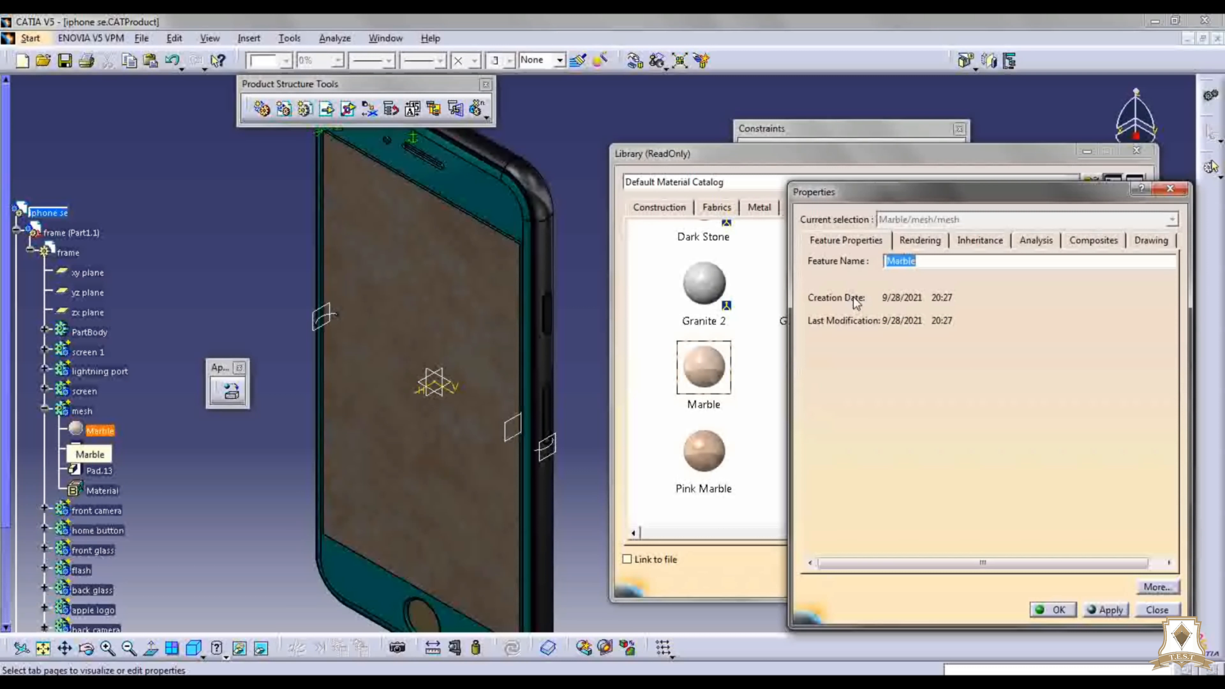
pyautogui.click(1056, 610)
pyautogui.click(45, 408)
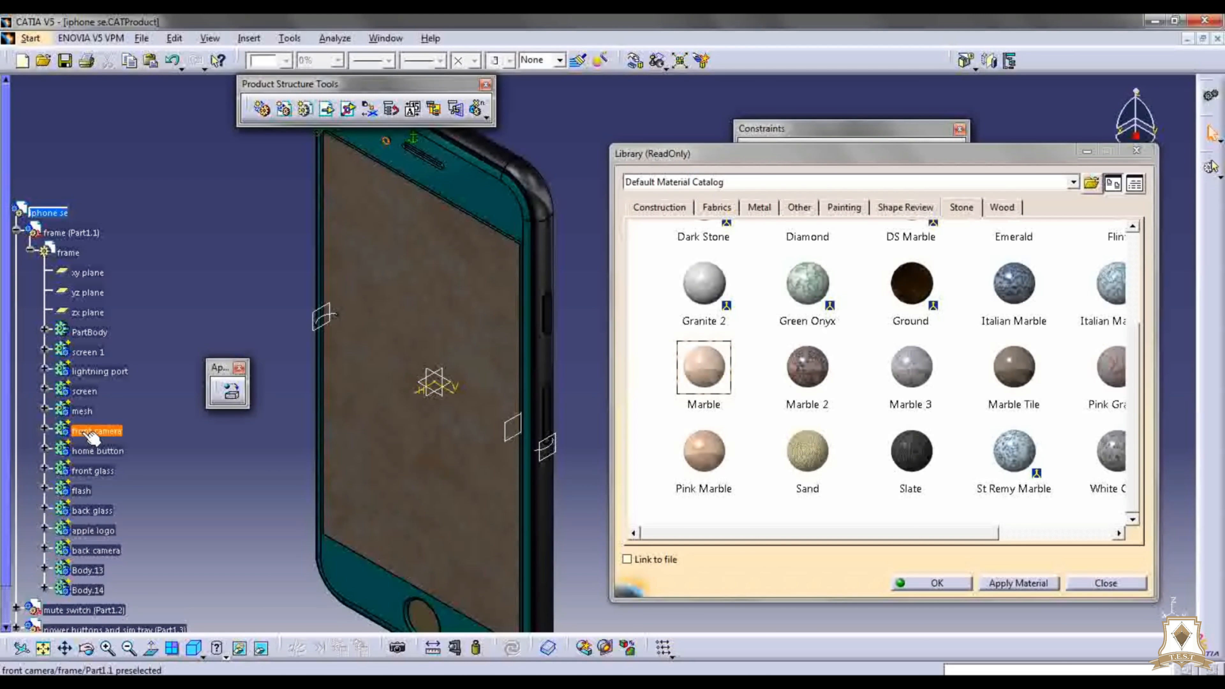
# Step: Select the front camera body and close the material library
pyautogui.click(93, 437)
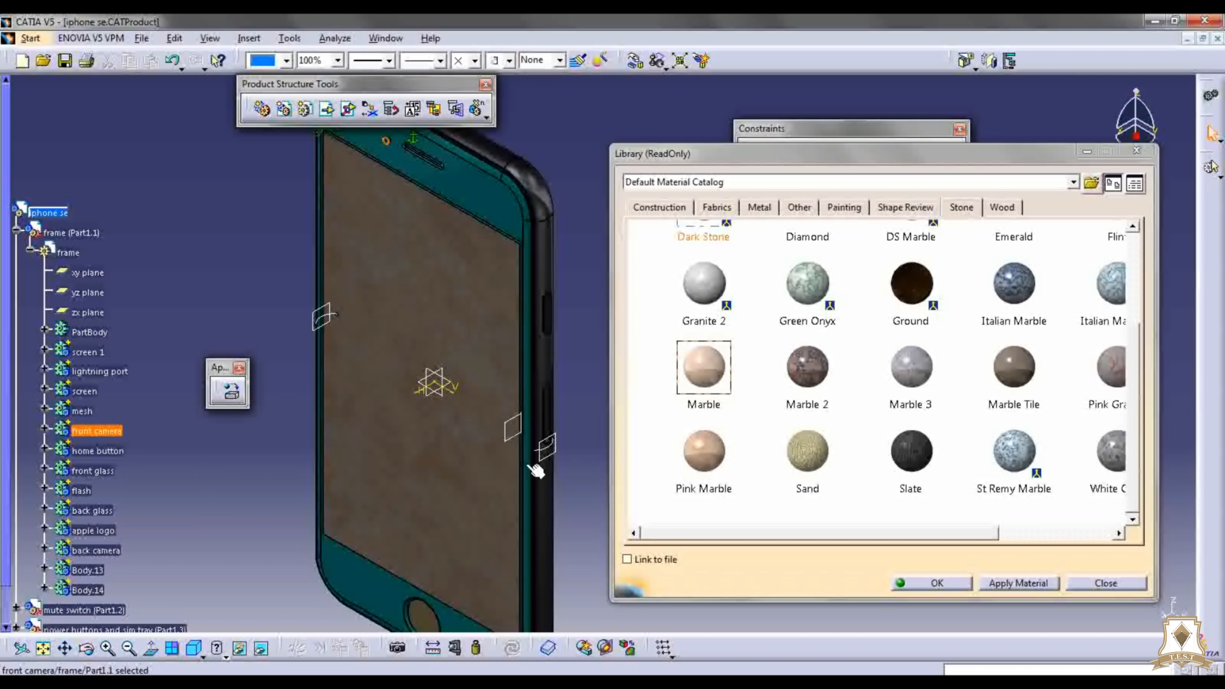
pyautogui.click(1135, 151)
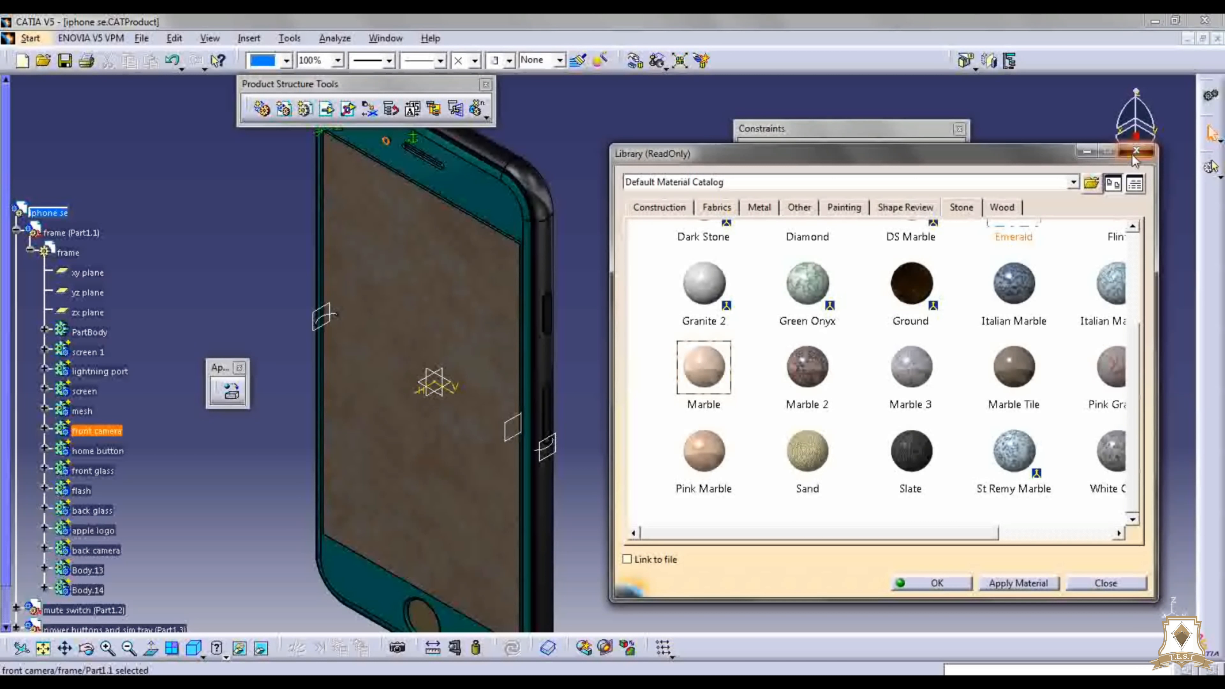
pyautogui.click(1002, 207)
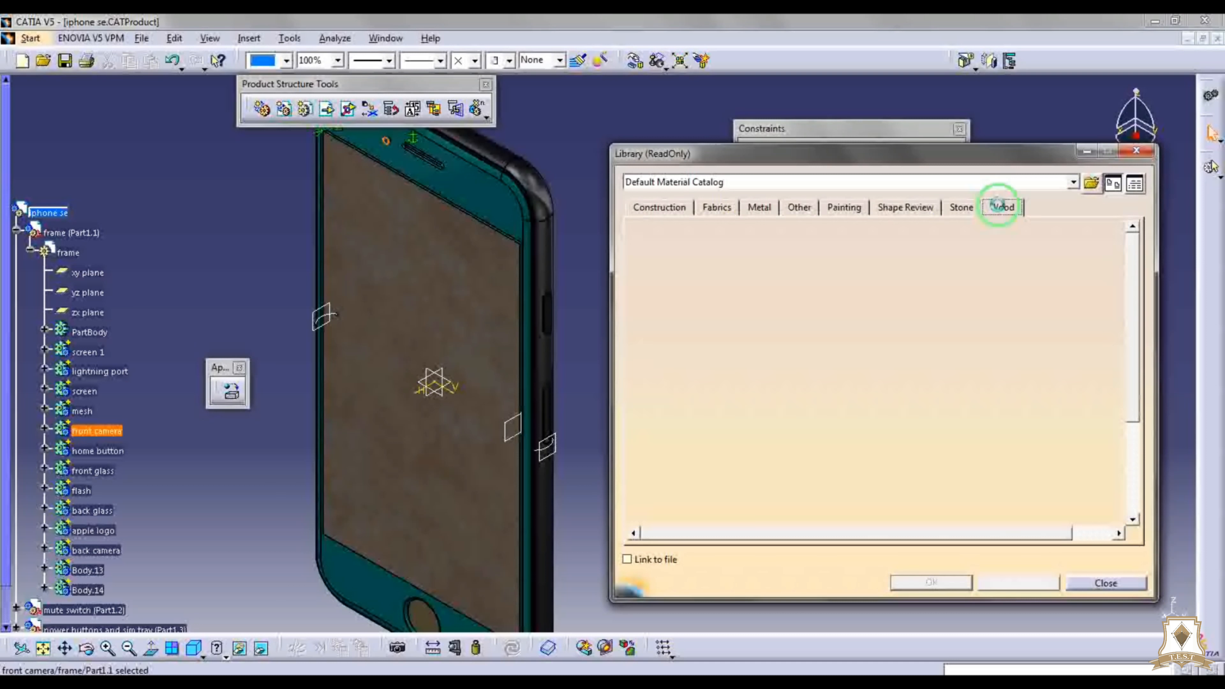
pyautogui.click(1136, 152)
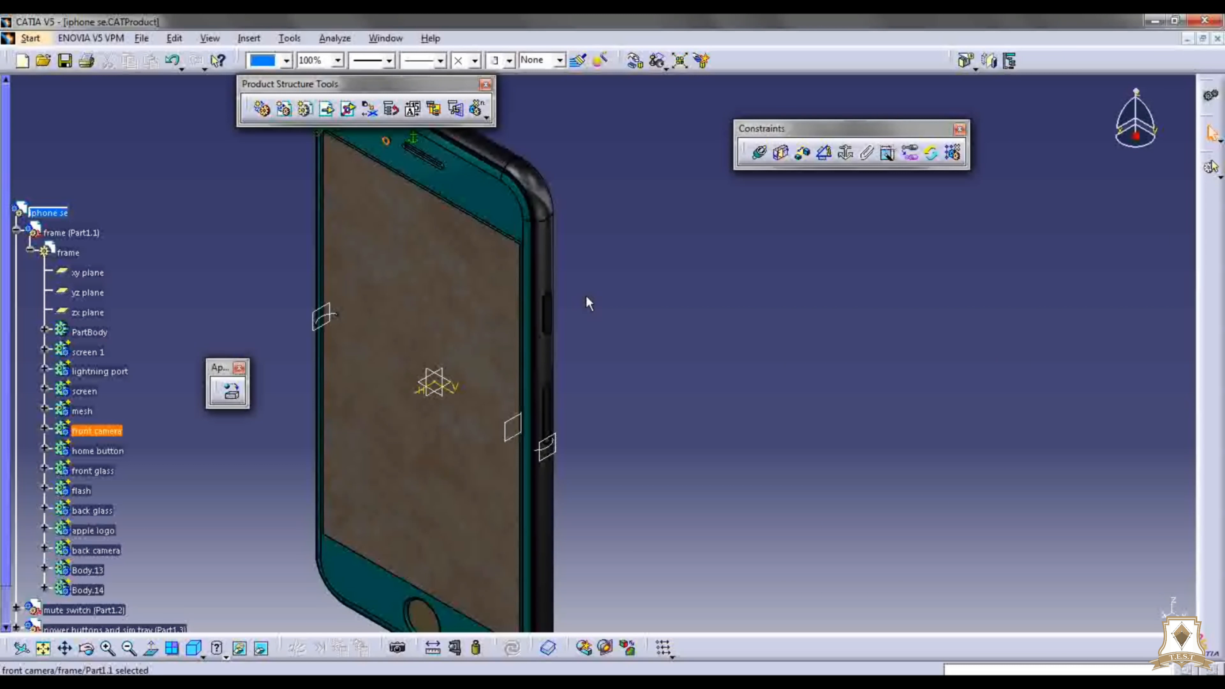
# Step: Expand PartBody in the tree and open the rendering properties of its DS Black material
pyautogui.moveTo(588, 301); pyautogui.dragTo(642, 288, button='middle')
pyautogui.click(45, 331)
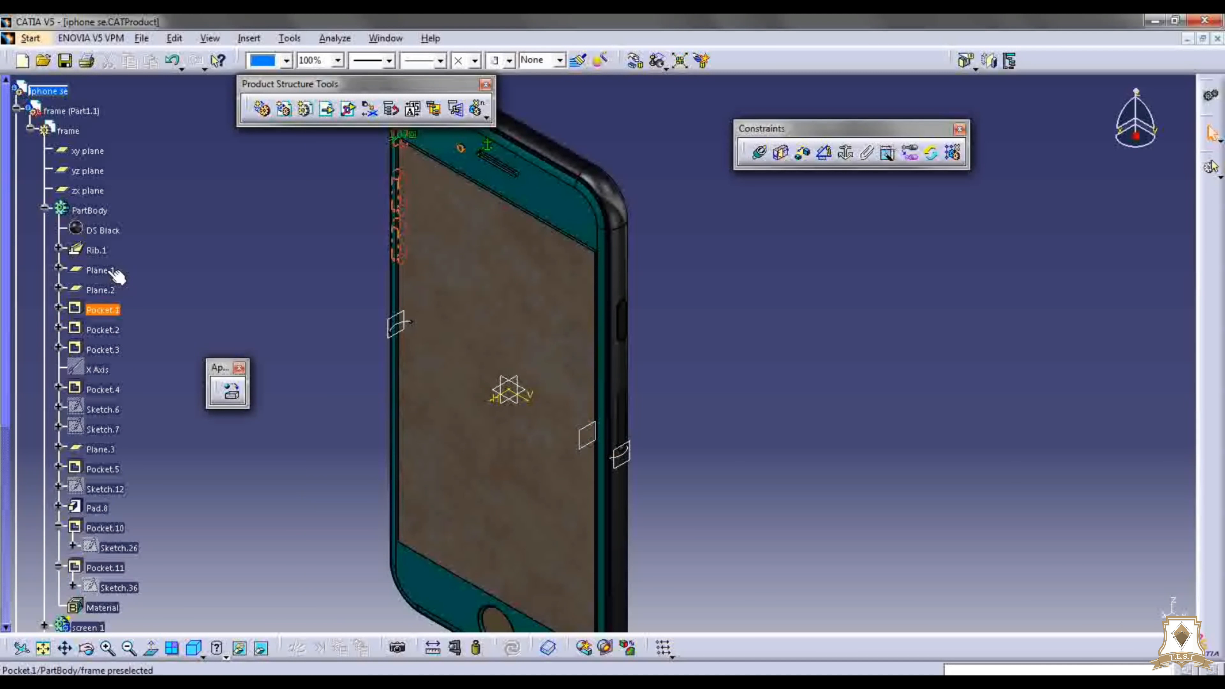
pyautogui.doubleClick(90, 210)
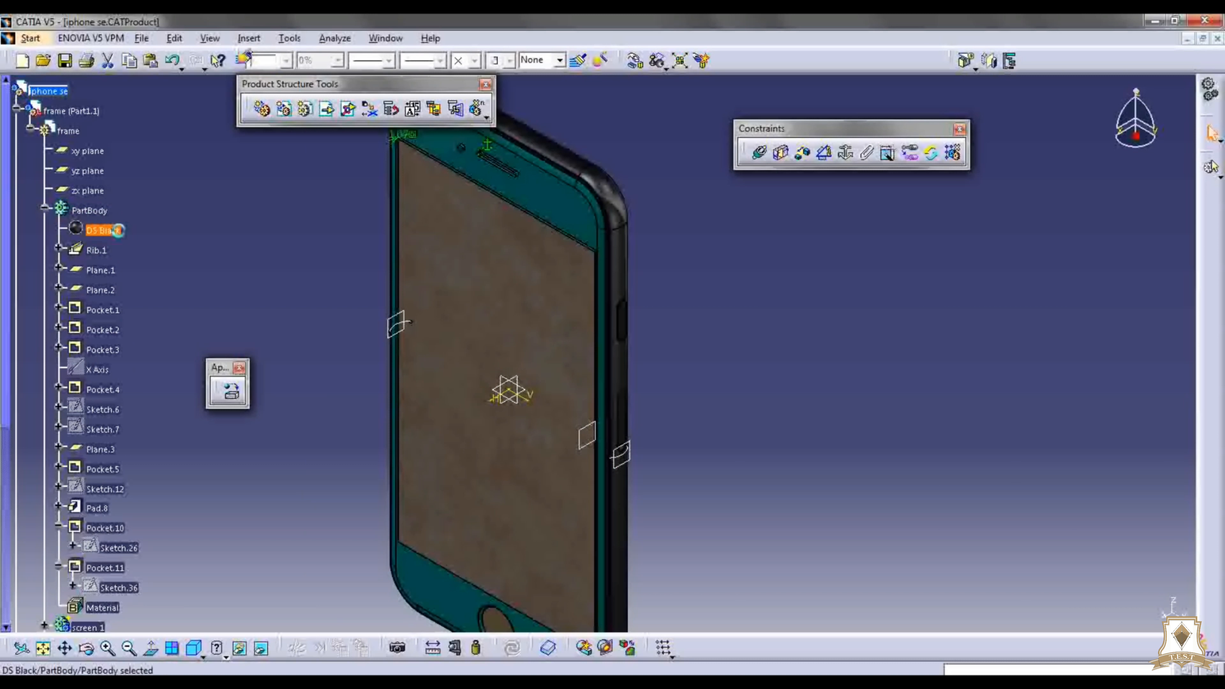
pyautogui.doubleClick(104, 230)
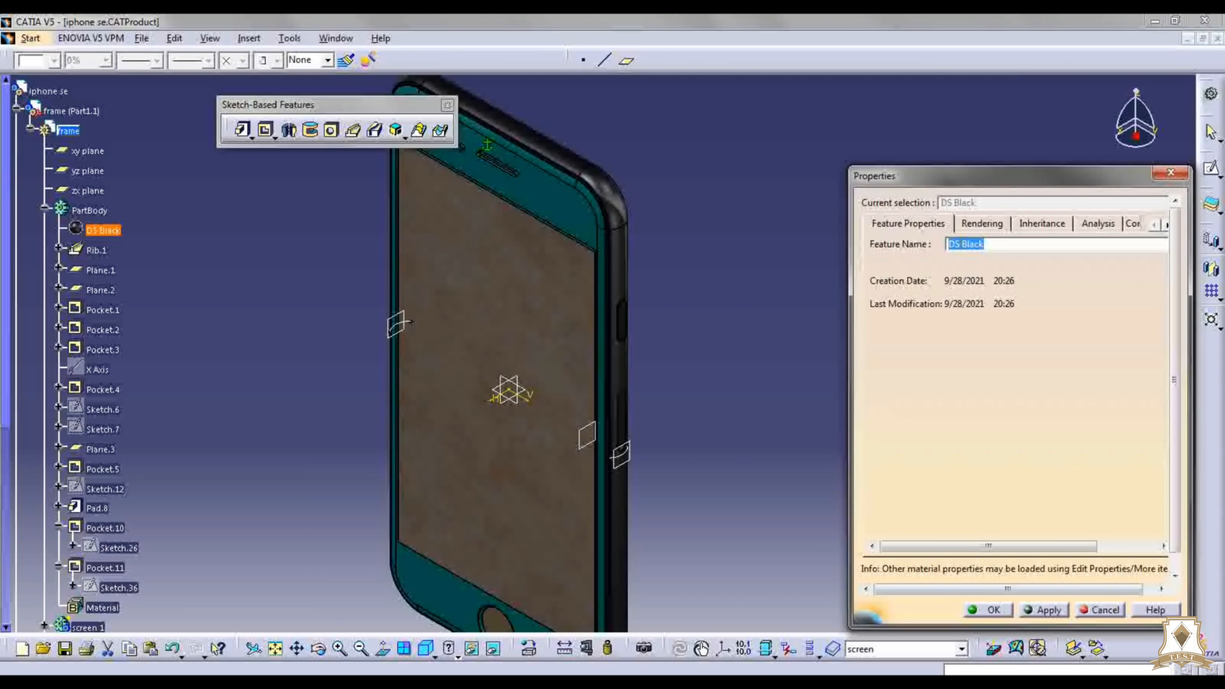
pyautogui.click(983, 223)
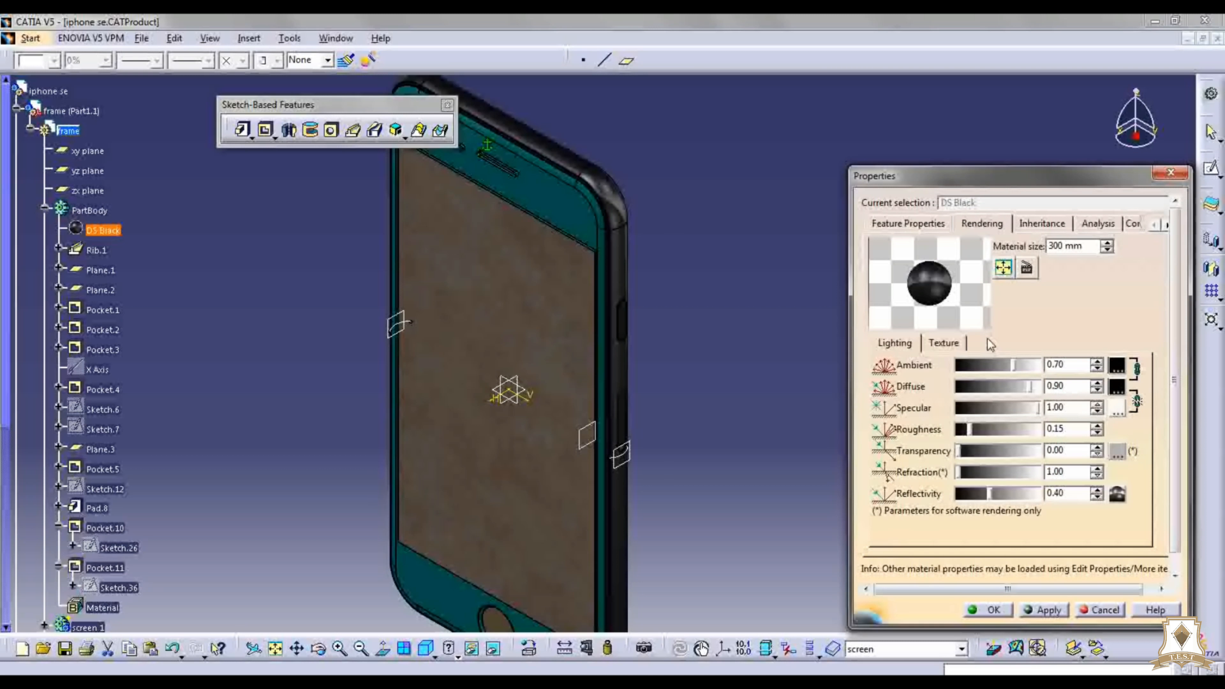
# Step: Set the reflectivity of PartBody's DS Black material to 0.35, apply it and collapse the body
pyautogui.click(1070, 494)
pyautogui.moveTo(1070, 494); pyautogui.dragTo(1028, 497)
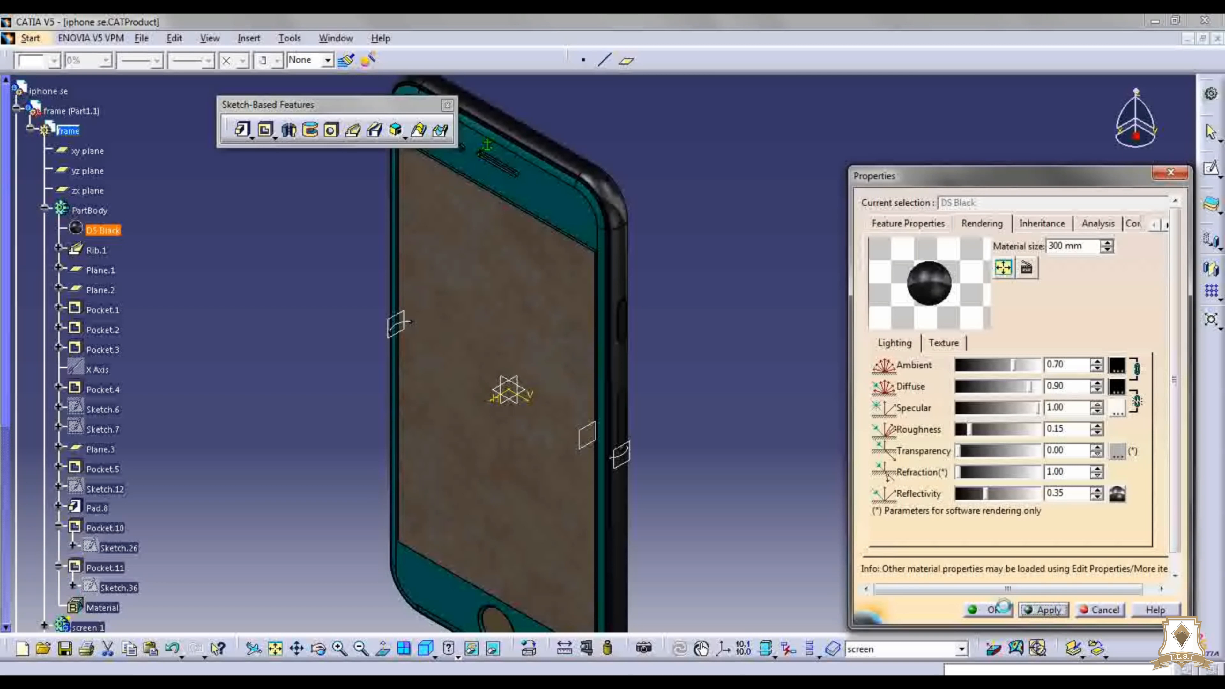
pyautogui.click(989, 610)
pyautogui.click(45, 208)
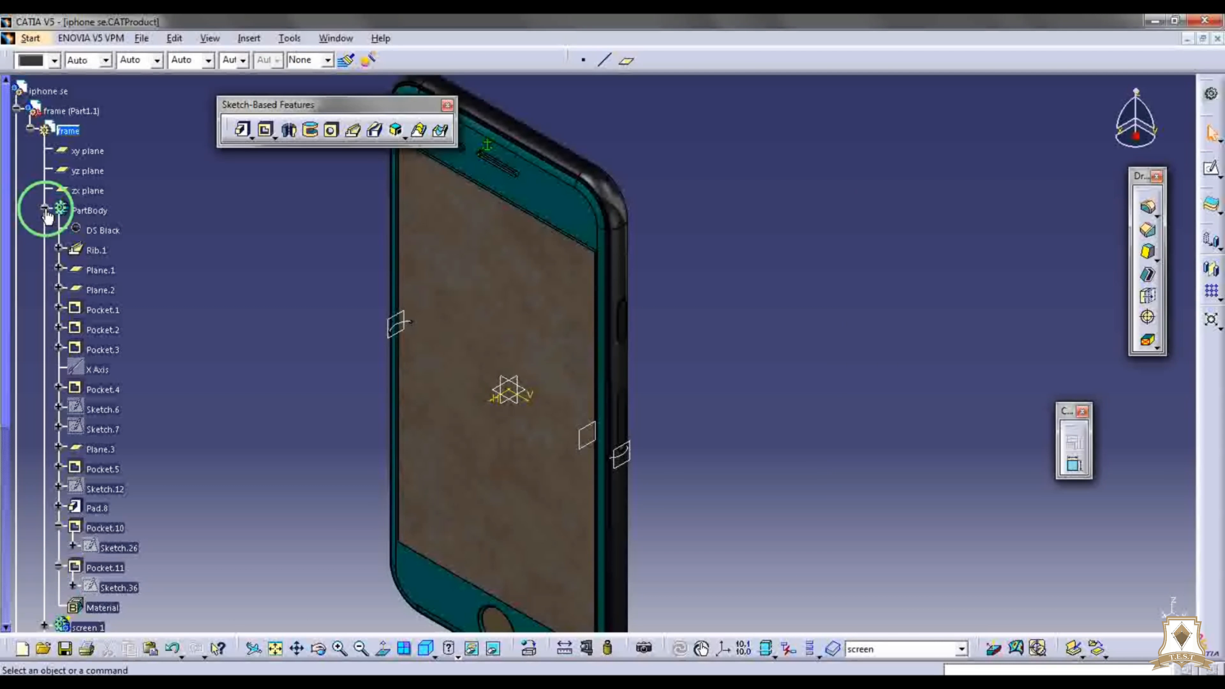
# Step: Set the reflectivity of the Black material under the screen 1 body to 0.05 and collapse that body
pyautogui.click(38, 229)
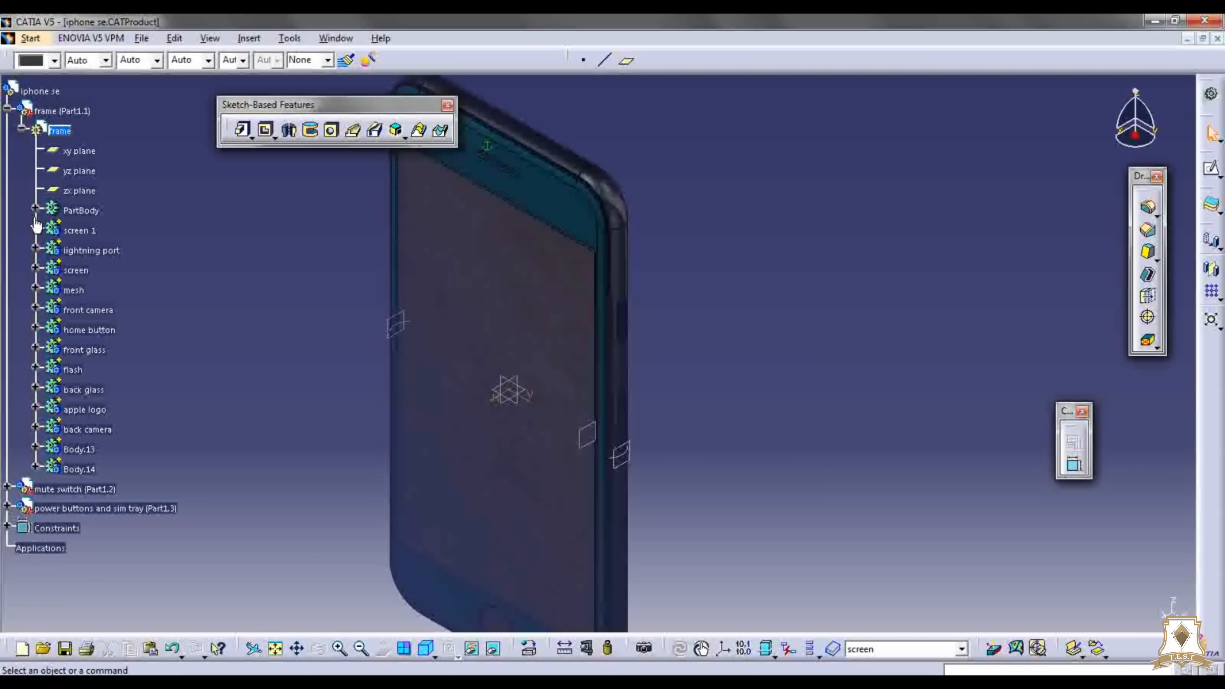
pyautogui.click(35, 220)
pyautogui.click(35, 228)
pyautogui.doubleClick(87, 251)
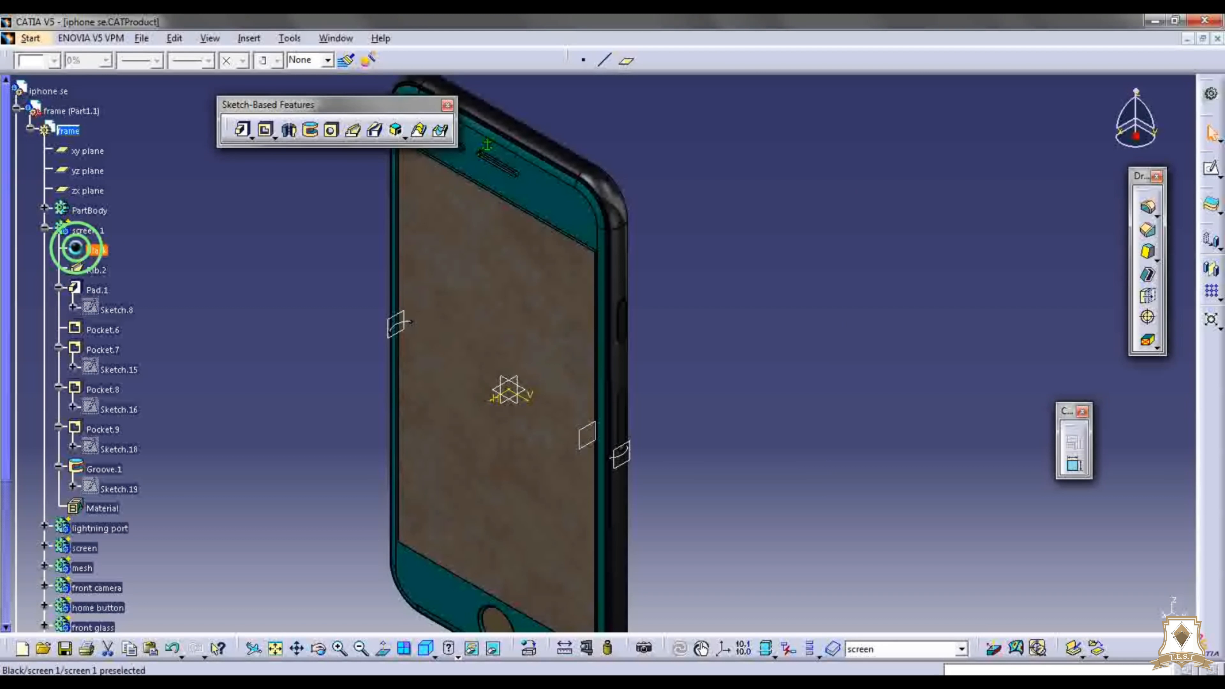
pyautogui.click(977, 226)
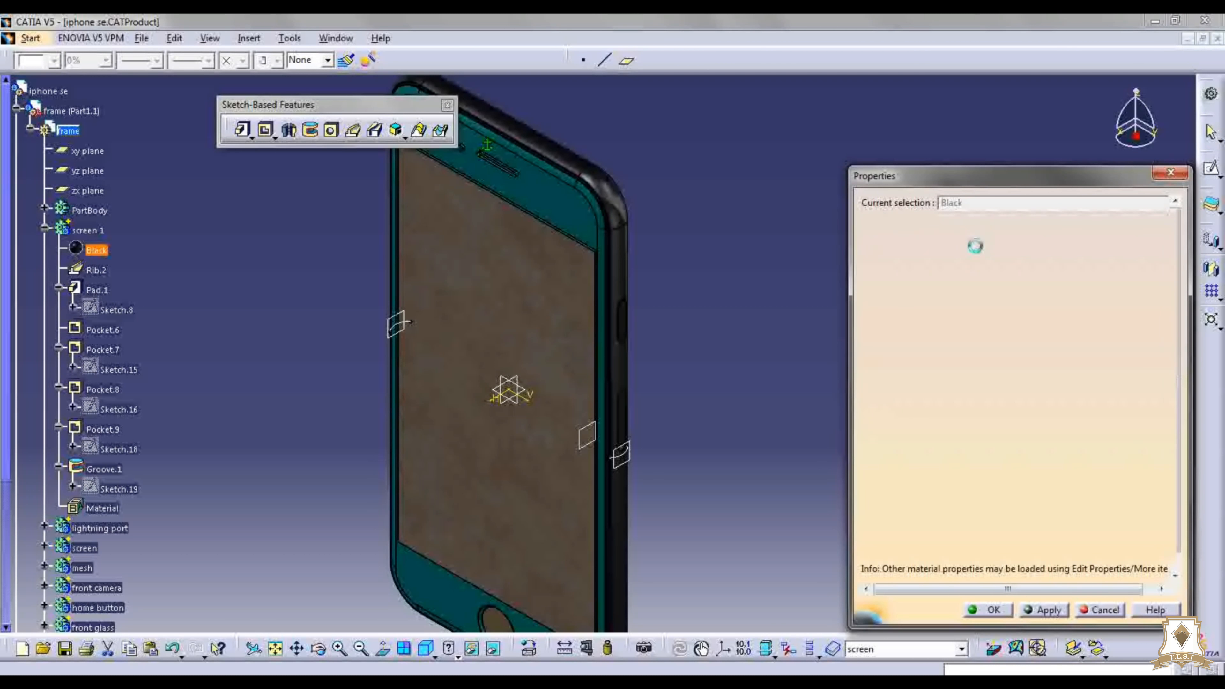
pyautogui.moveTo(1071, 493); pyautogui.dragTo(1035, 493)
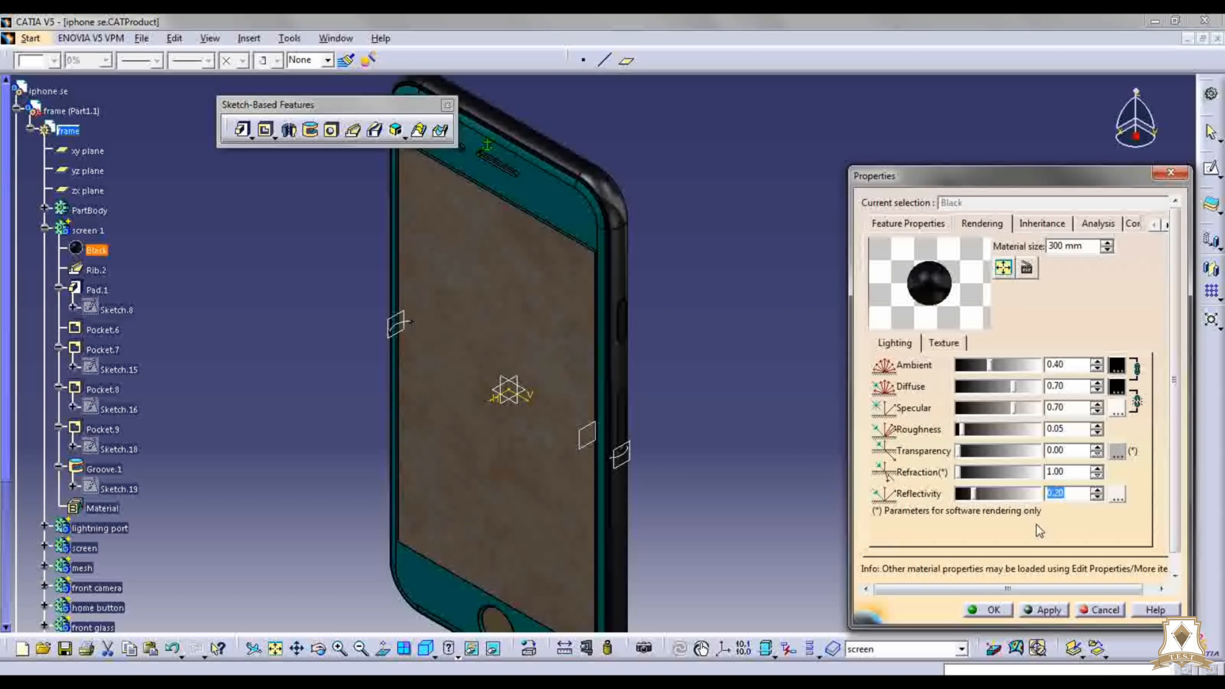
pyautogui.write('0.05')
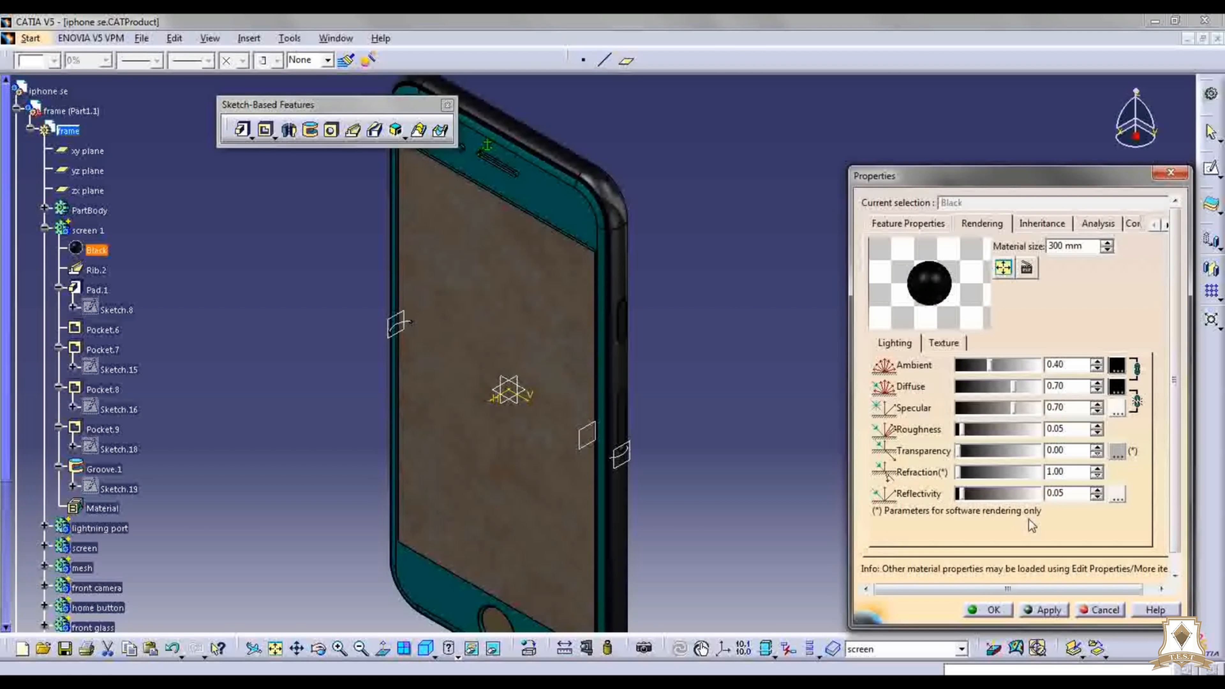
pyautogui.click(995, 610)
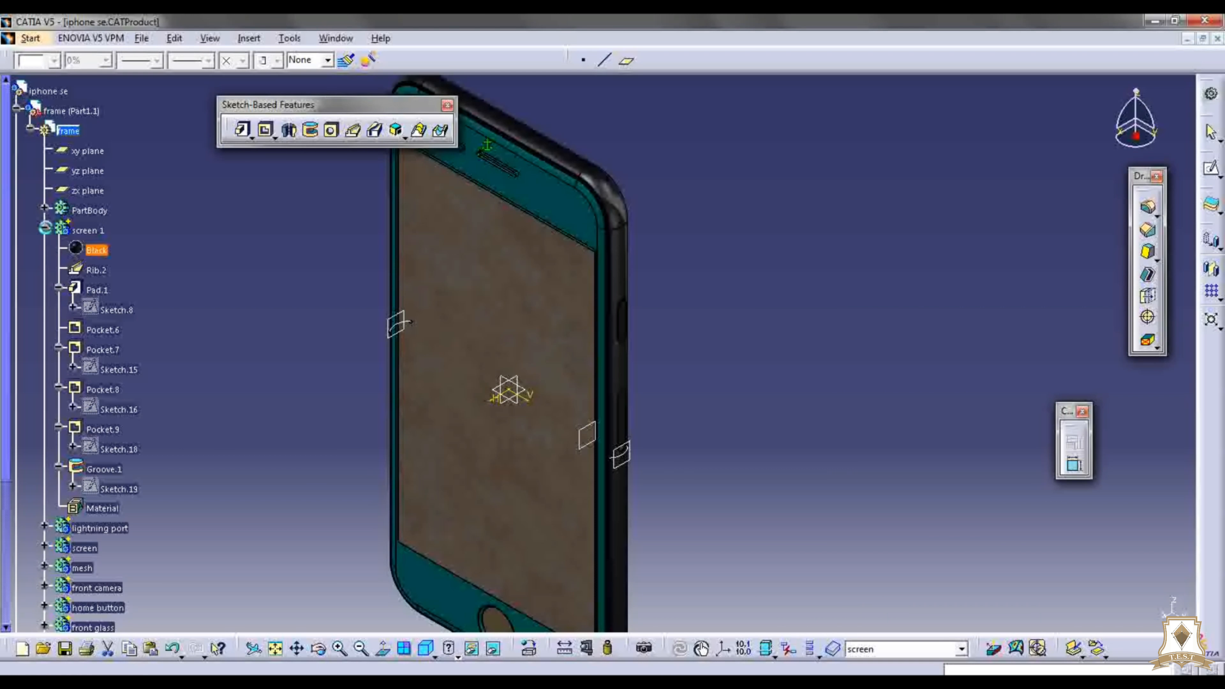
pyautogui.click(46, 238)
pyautogui.click(45, 227)
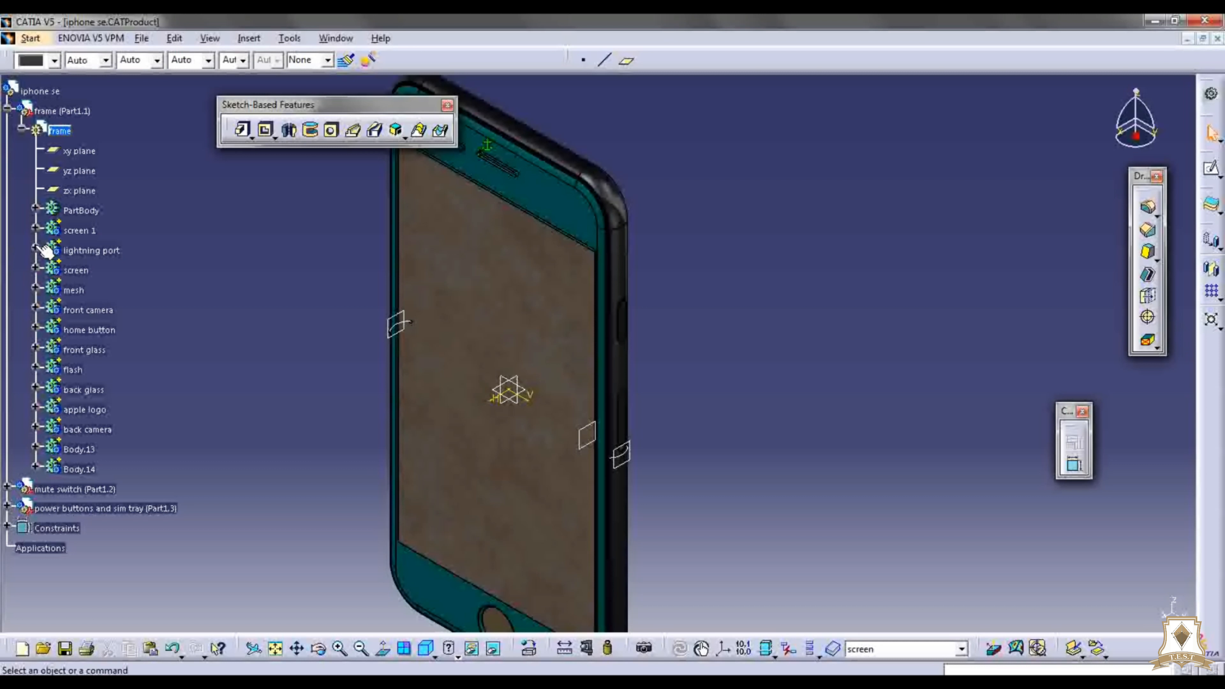
# Step: Replace the texture image of the screen body's material with the screen picture from the MATERIALS folder
pyautogui.click(36, 268)
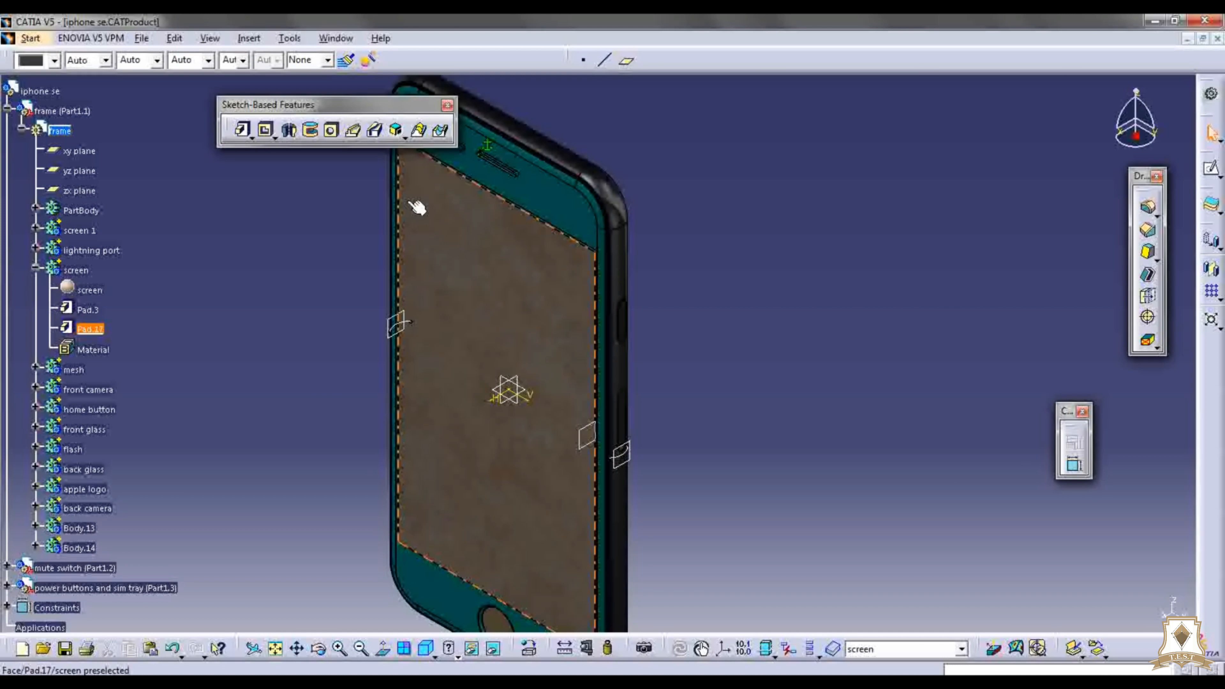
pyautogui.click(90, 290)
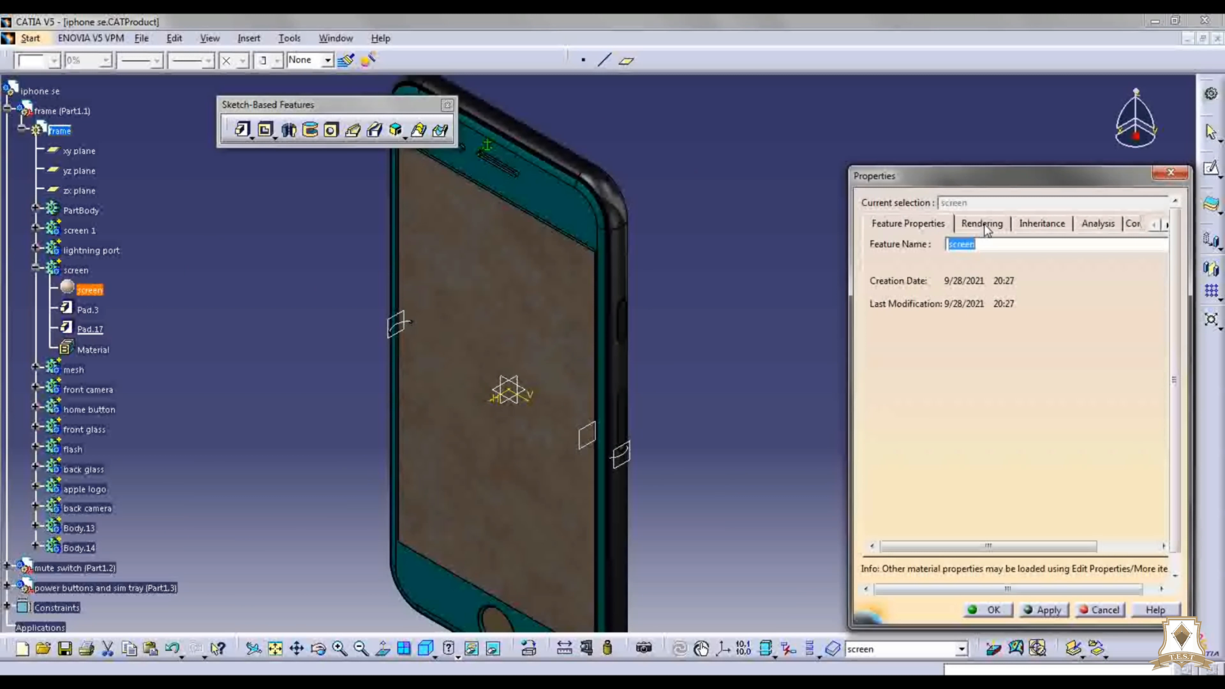
pyautogui.click(983, 223)
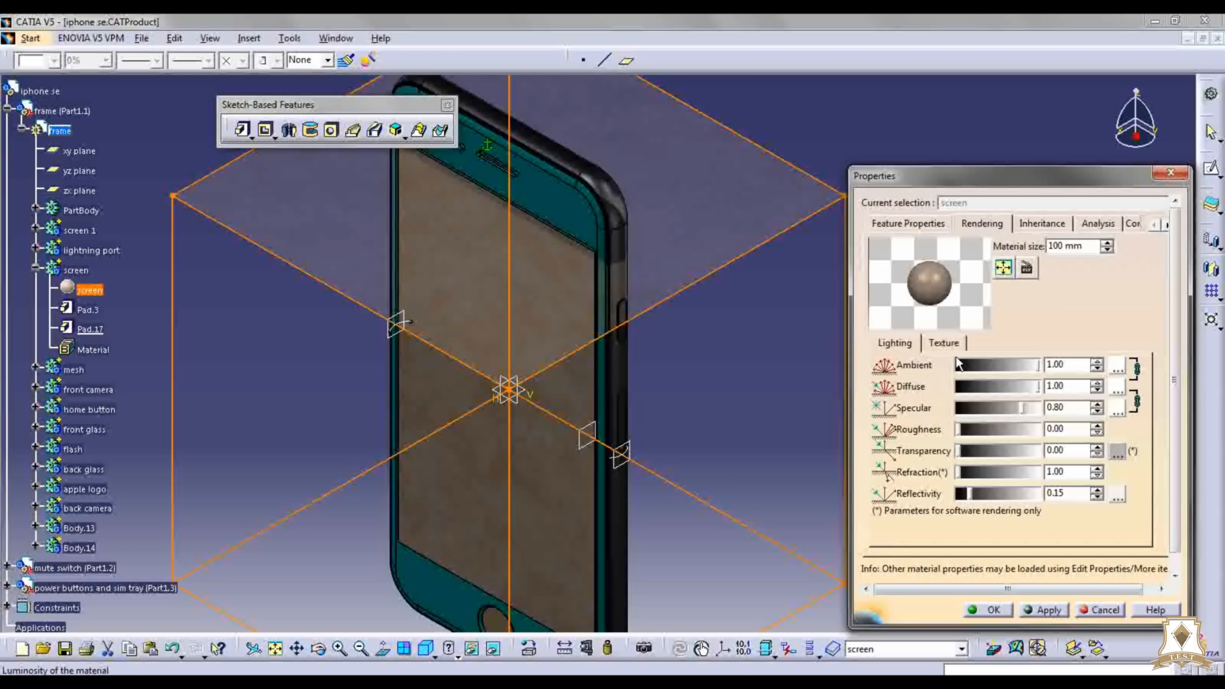
pyautogui.click(965, 343)
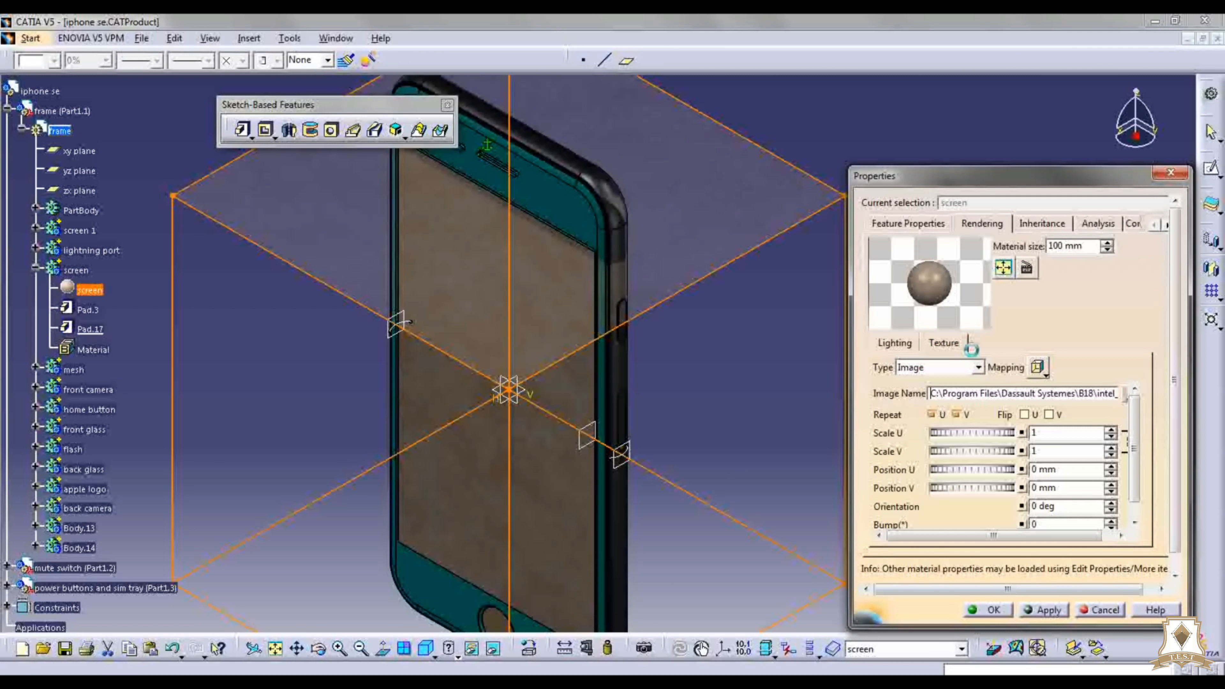
pyautogui.click(1124, 393)
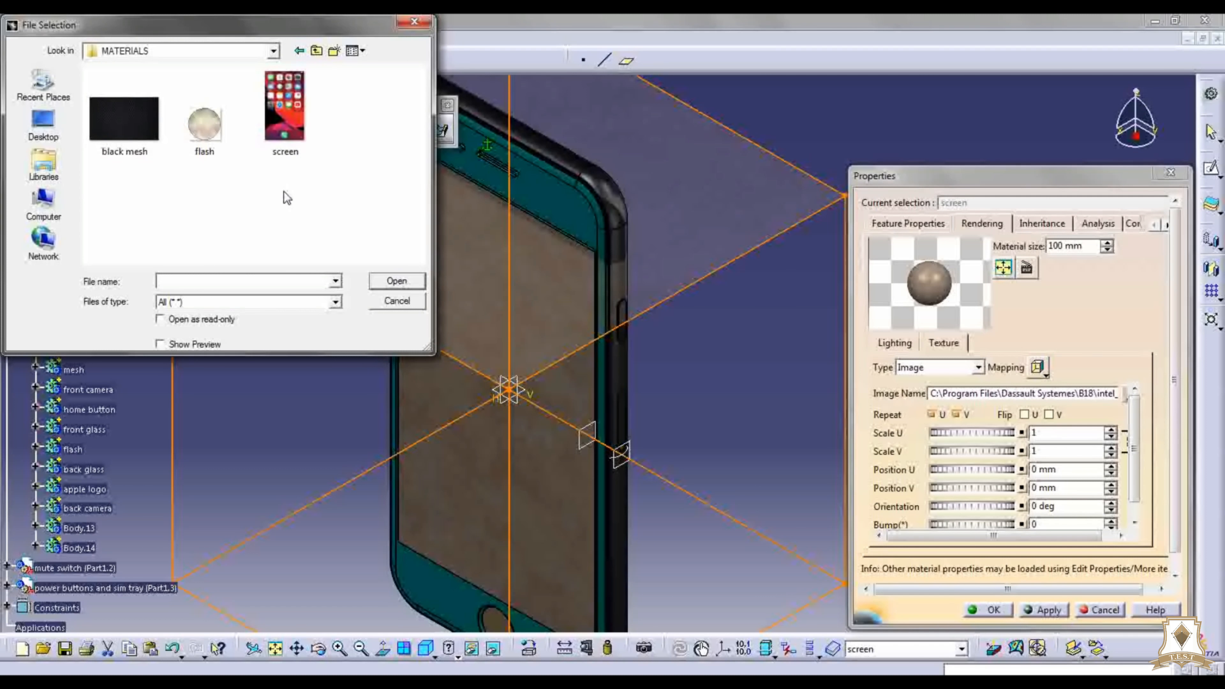
pyautogui.click(285, 106)
pyautogui.click(405, 281)
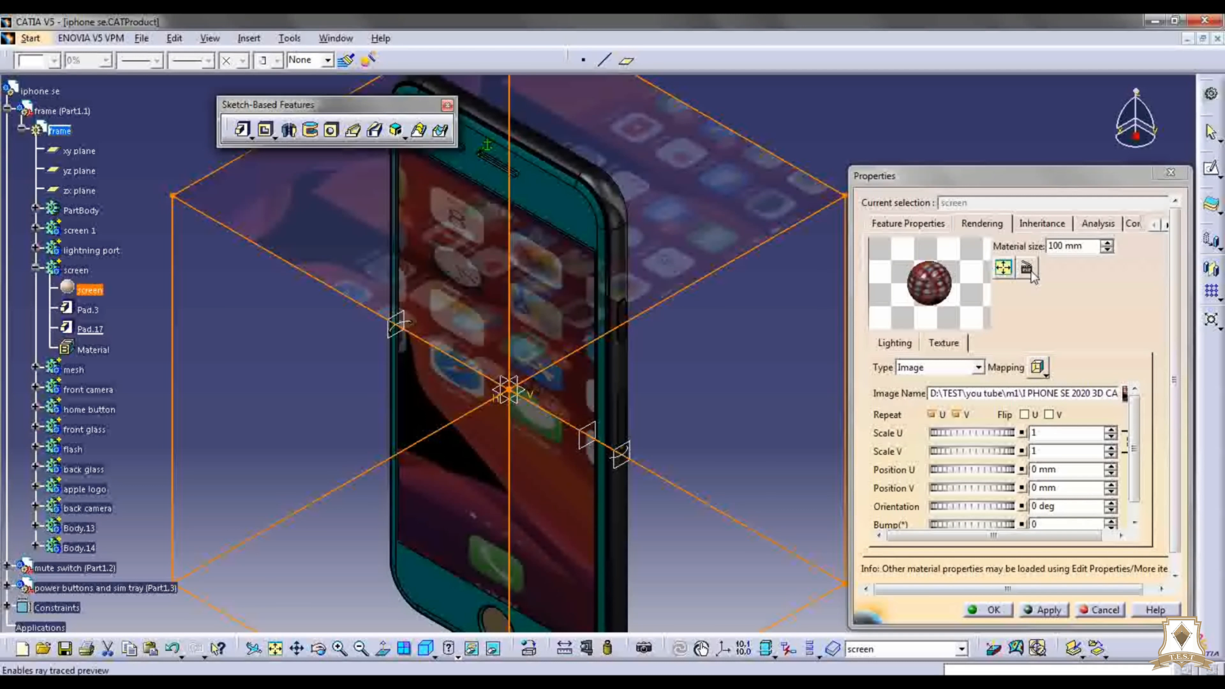
# Step: Check the display's width and height dimensions in the front view of the iphone se 2d files drawing, and return to the product
pyautogui.click(1203, 39)
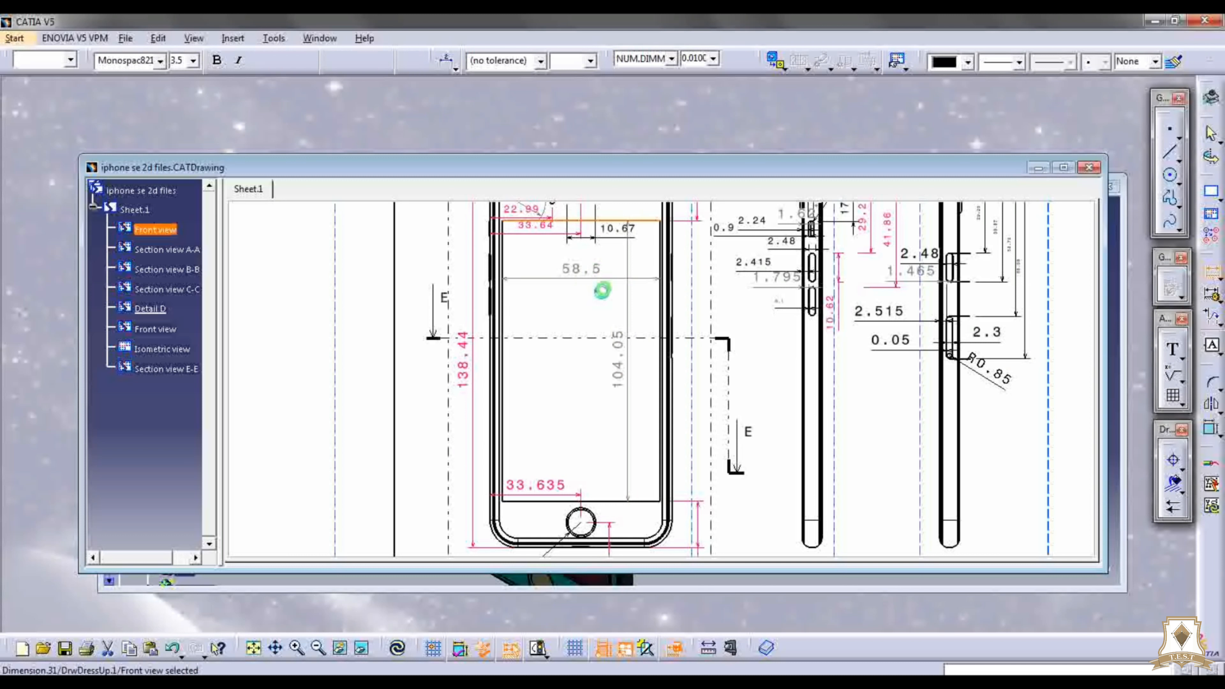
pyautogui.moveTo(603, 290); pyautogui.dragTo(603, 297)
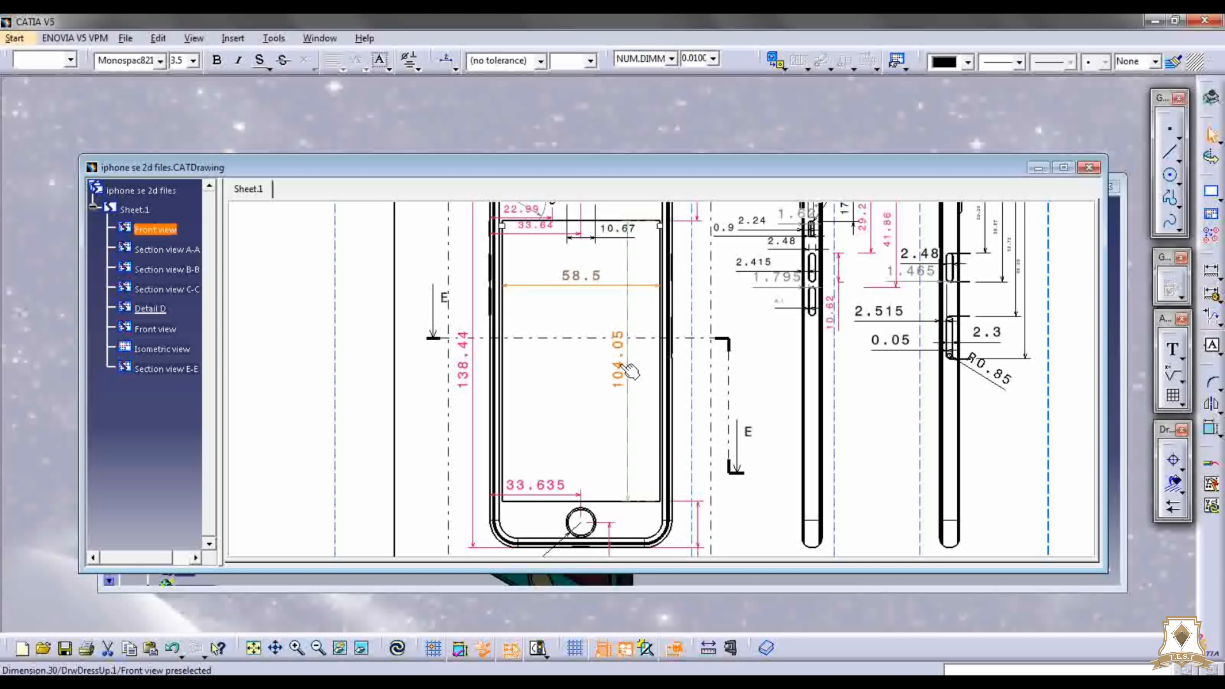
pyautogui.click(664, 586)
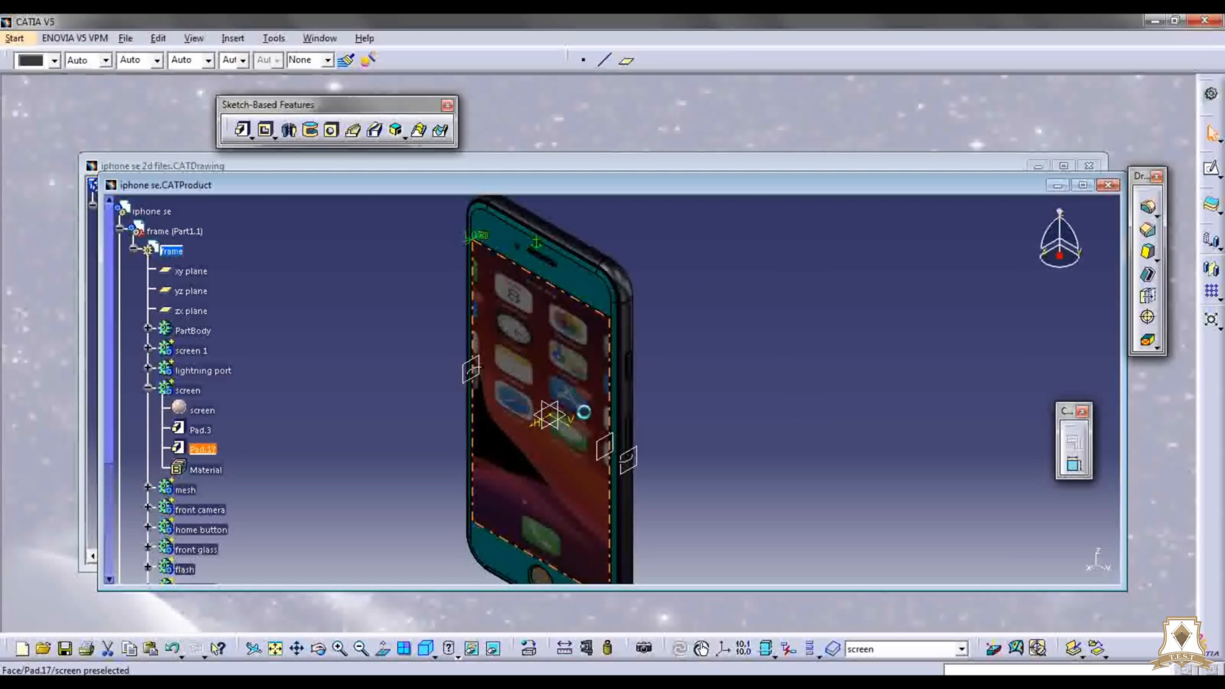
pyautogui.click(1083, 185)
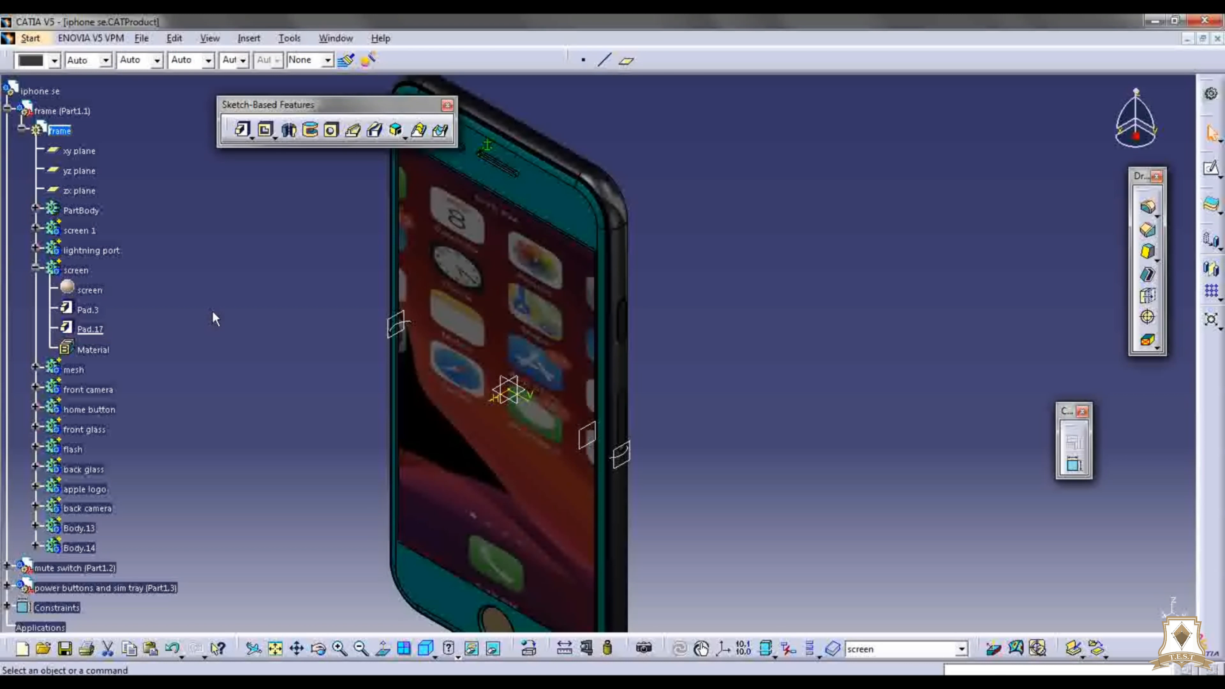
# Step: Set the material size of the screen material to 58.5 mm and apply it
pyautogui.click(85, 289)
pyautogui.hotkey('alt', 'Return')
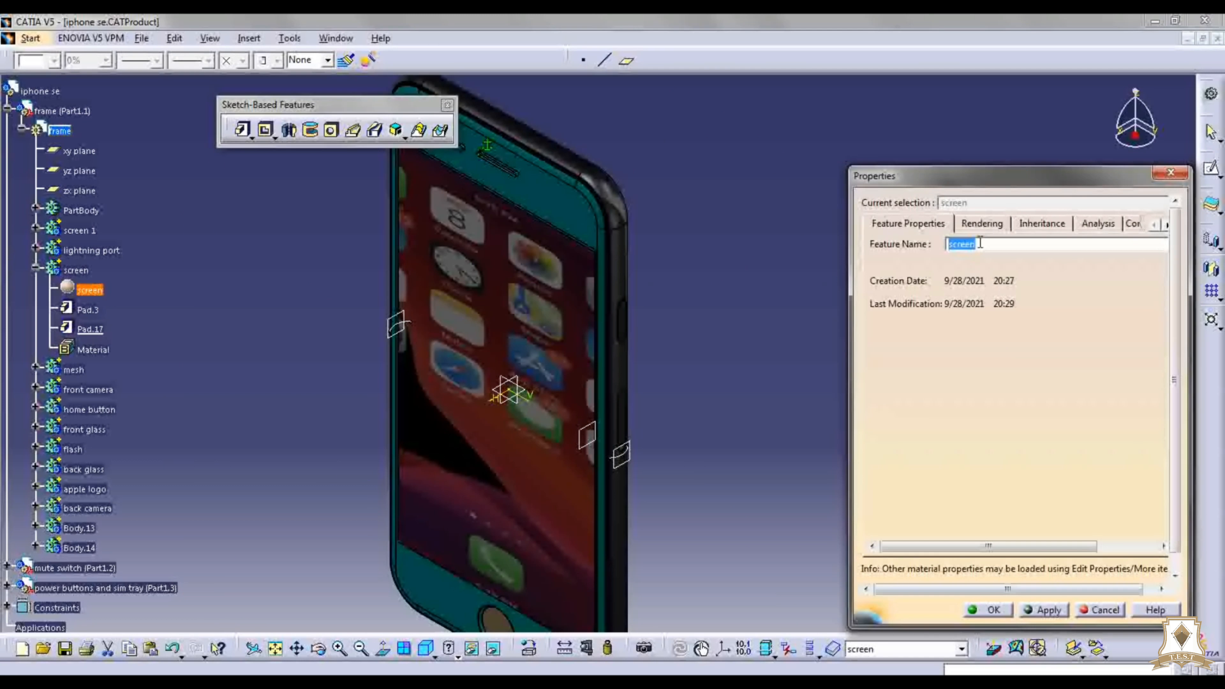
pyautogui.click(983, 223)
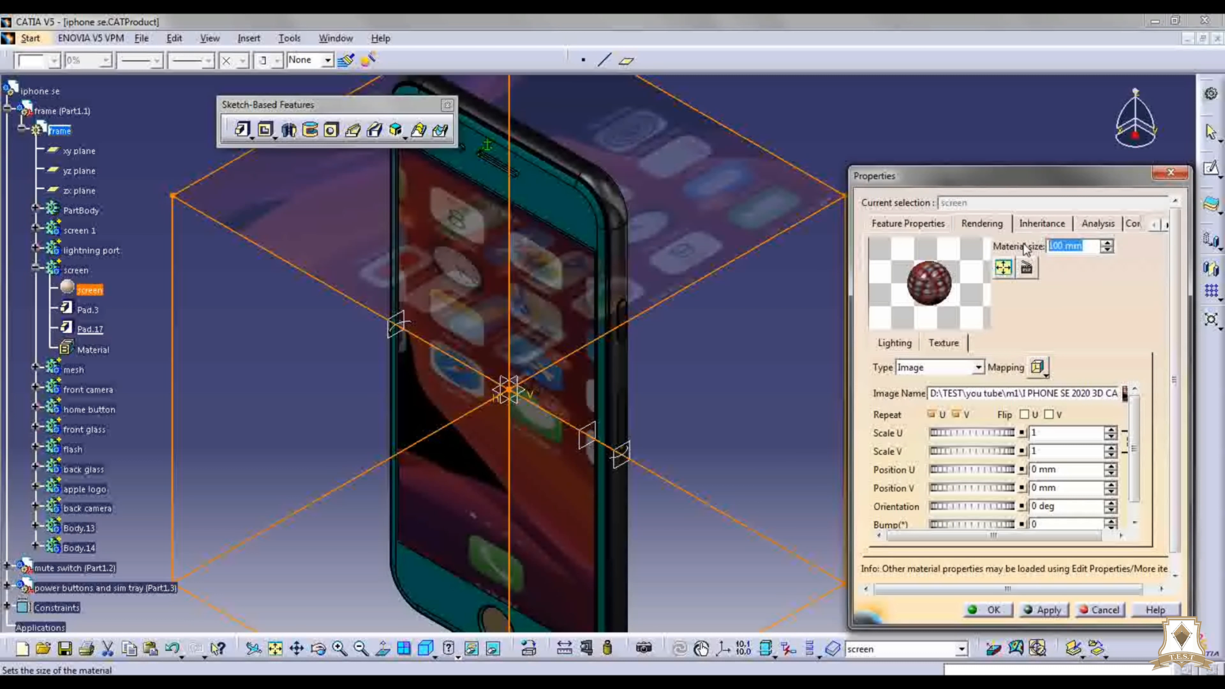
pyautogui.write('58.5')
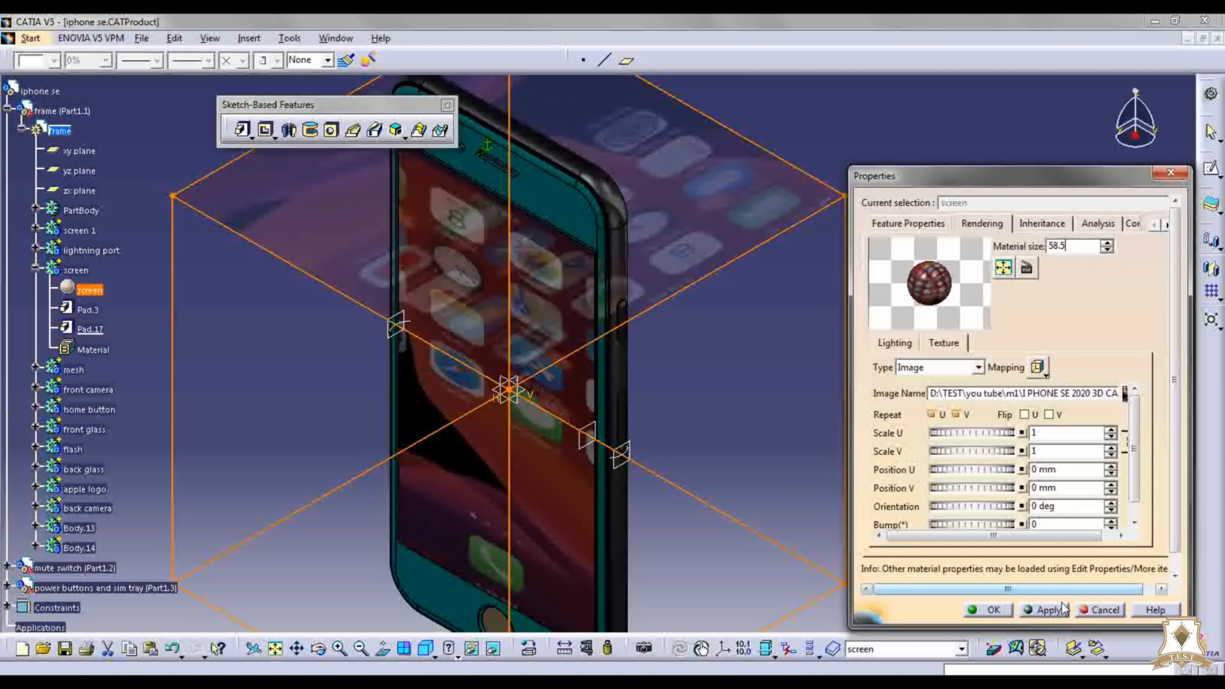
pyautogui.click(1045, 609)
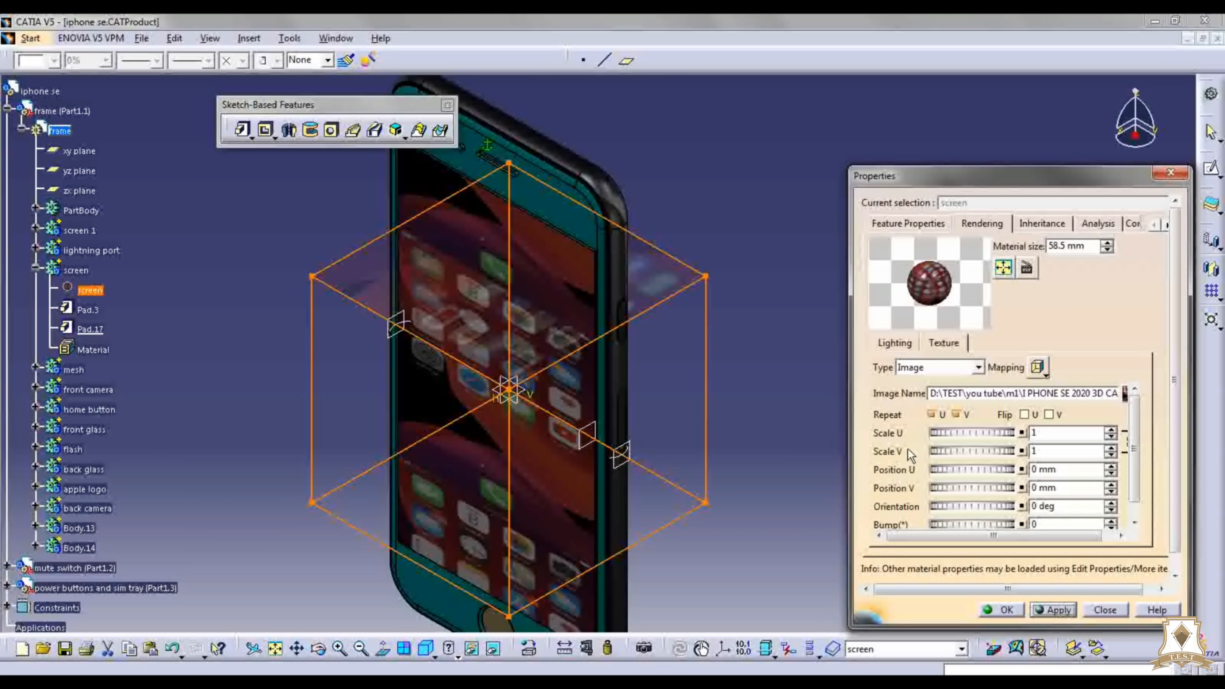
# Step: Unlink the screen texture's U and V scales, set Scale V to 1.779, confirm and collapse the screen body
pyautogui.click(1124, 444)
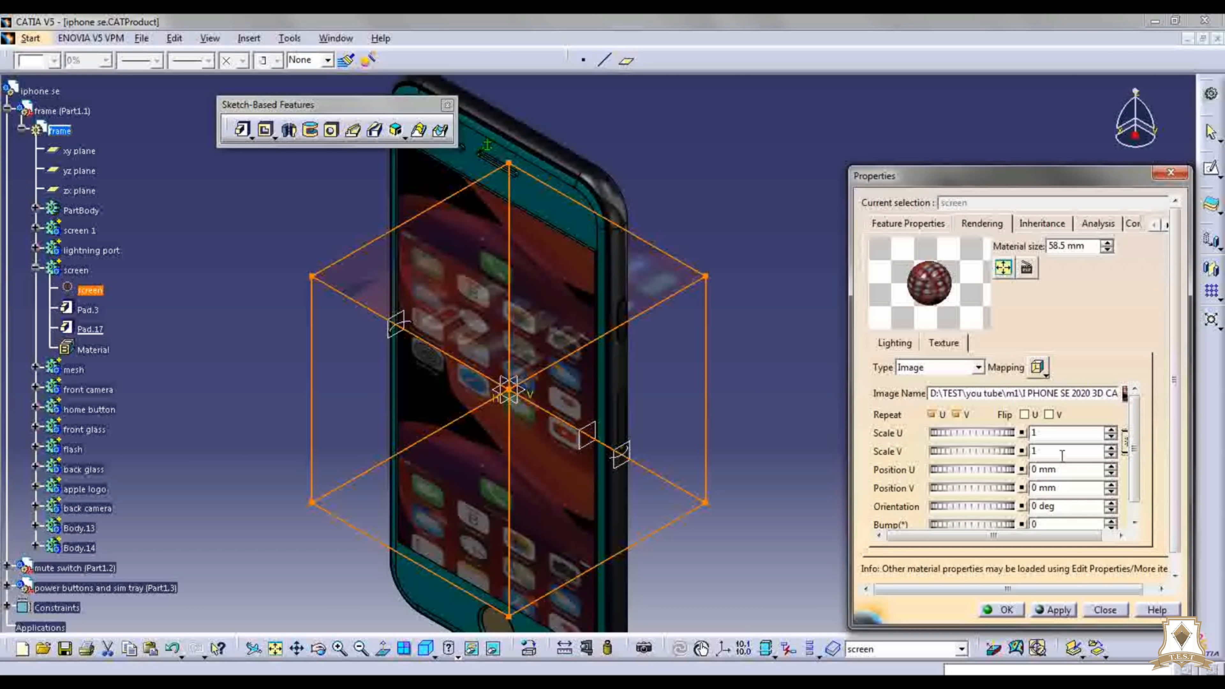
pyautogui.moveTo(967, 454); pyautogui.dragTo(1003, 449)
pyautogui.write('1.7')
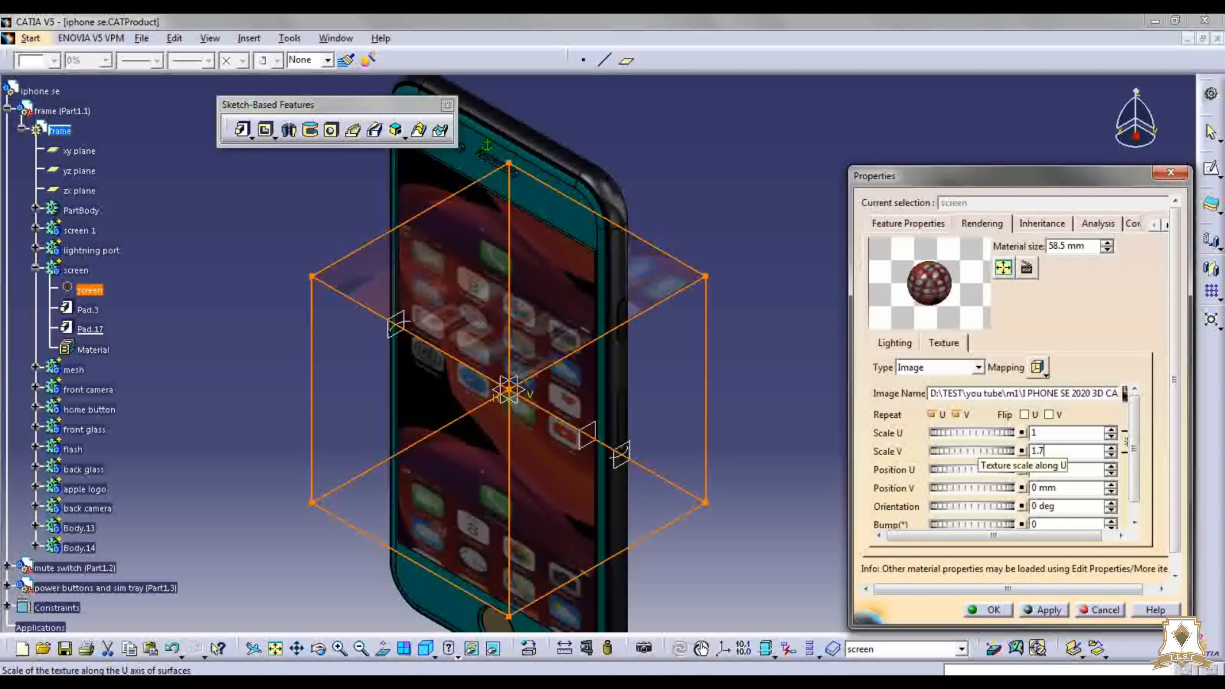
pyautogui.write('79')
pyautogui.click(1044, 609)
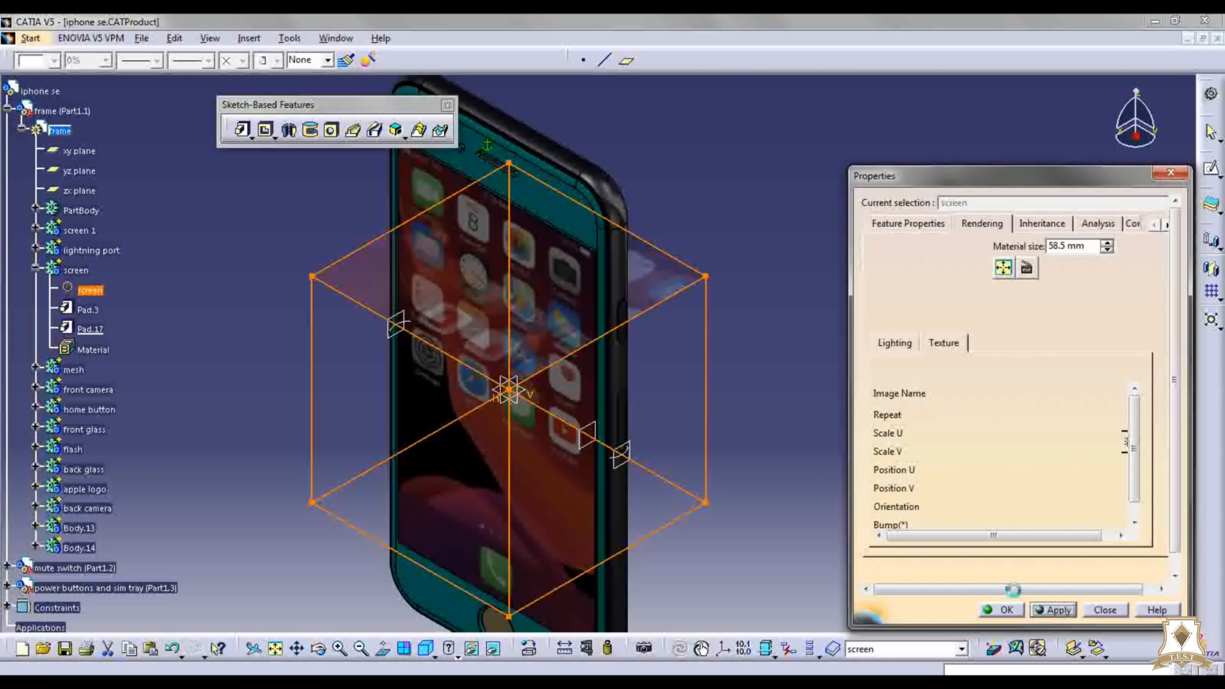
pyautogui.click(1001, 610)
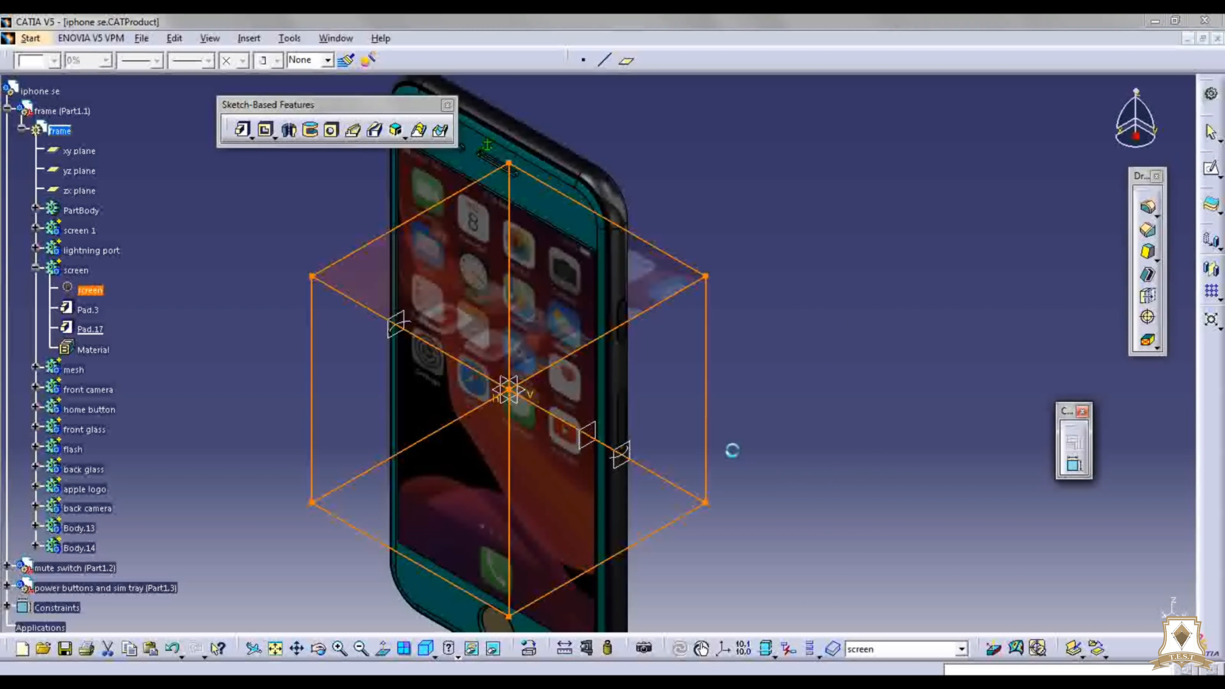
pyautogui.moveTo(582, 342); pyautogui.dragTo(579, 354, button='middle')
pyautogui.click(36, 268)
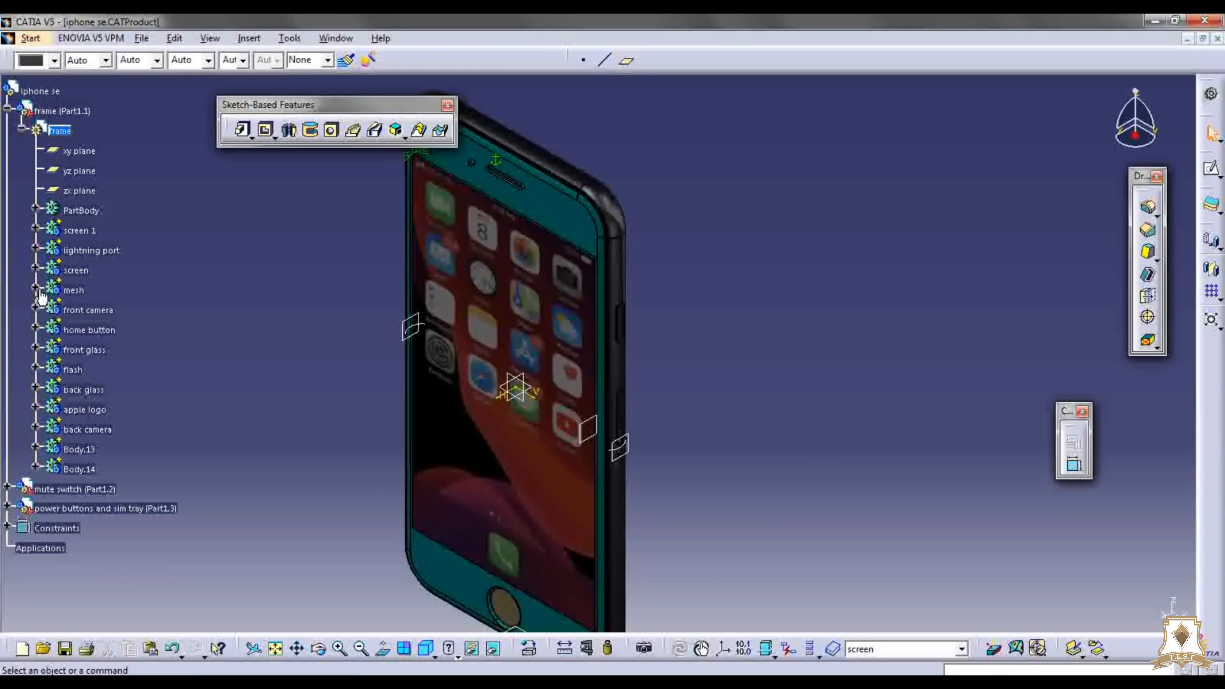
# Step: Replace the texture image of the mesh body's material with the black mesh picture
pyautogui.click(36, 288)
pyautogui.moveTo(512, 320); pyautogui.dragTo(470, 443, button='middle')
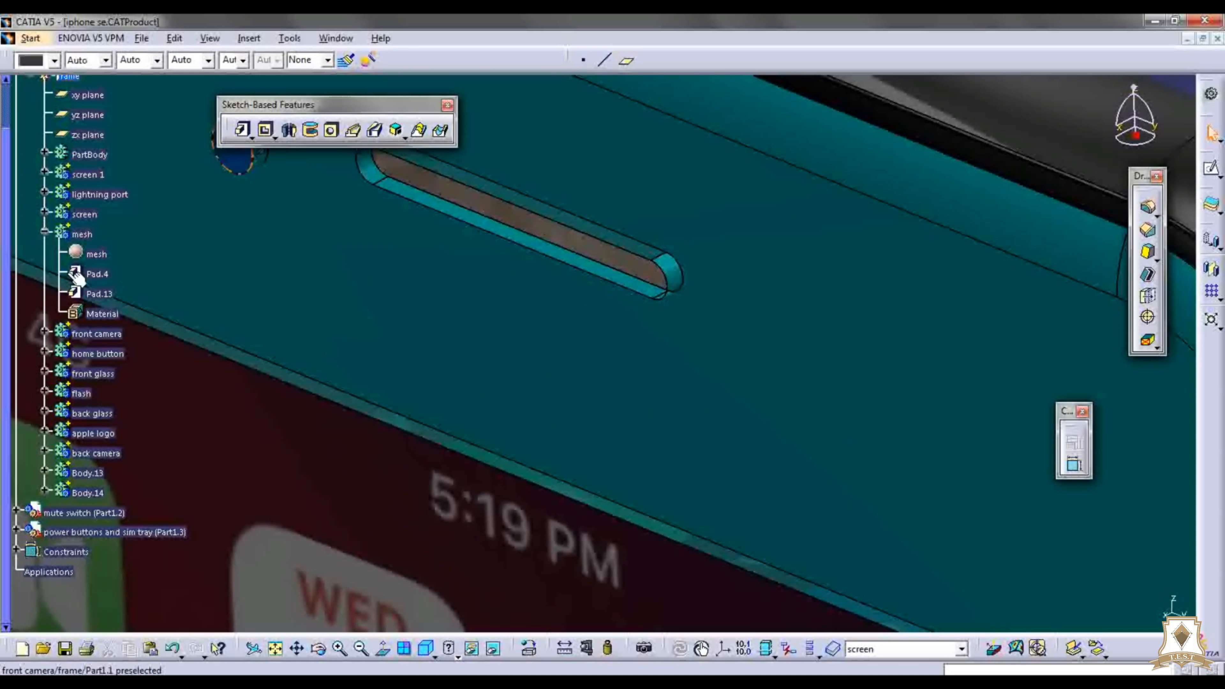
pyautogui.click(77, 255)
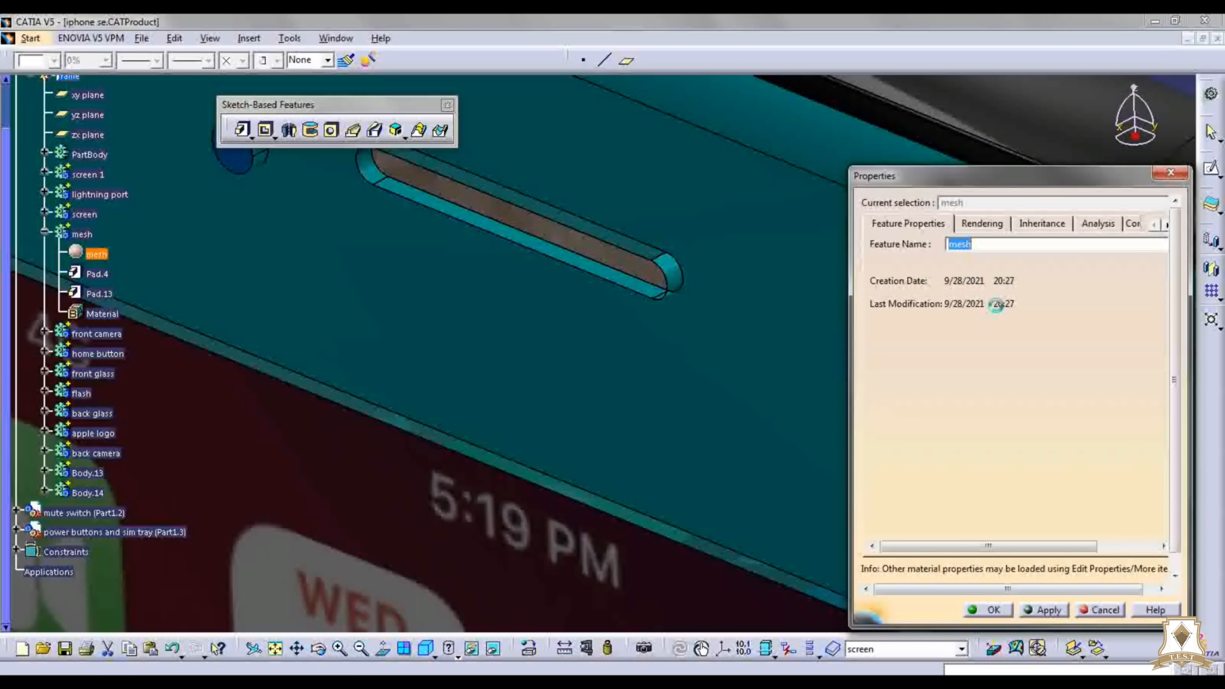
pyautogui.click(983, 223)
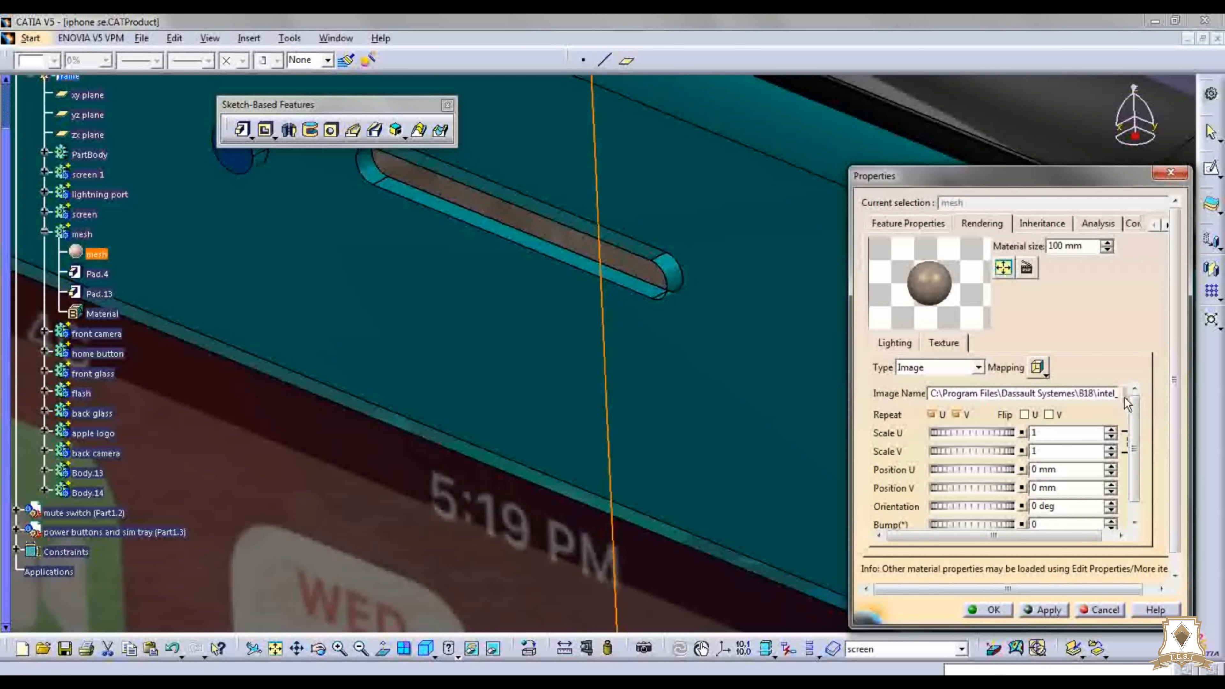
pyautogui.click(1125, 394)
pyautogui.click(127, 119)
pyautogui.click(391, 277)
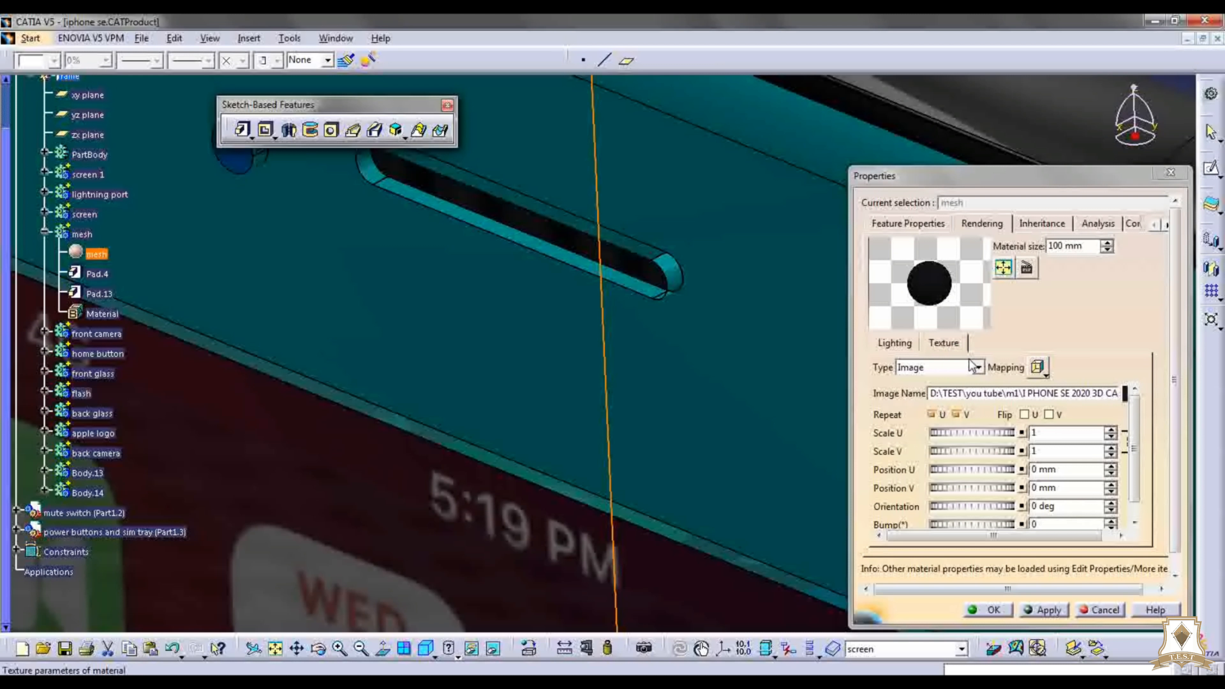
# Step: Set the mesh material's size to 3 mm and inspect the texture in the earpiece slot
pyautogui.click(1044, 375)
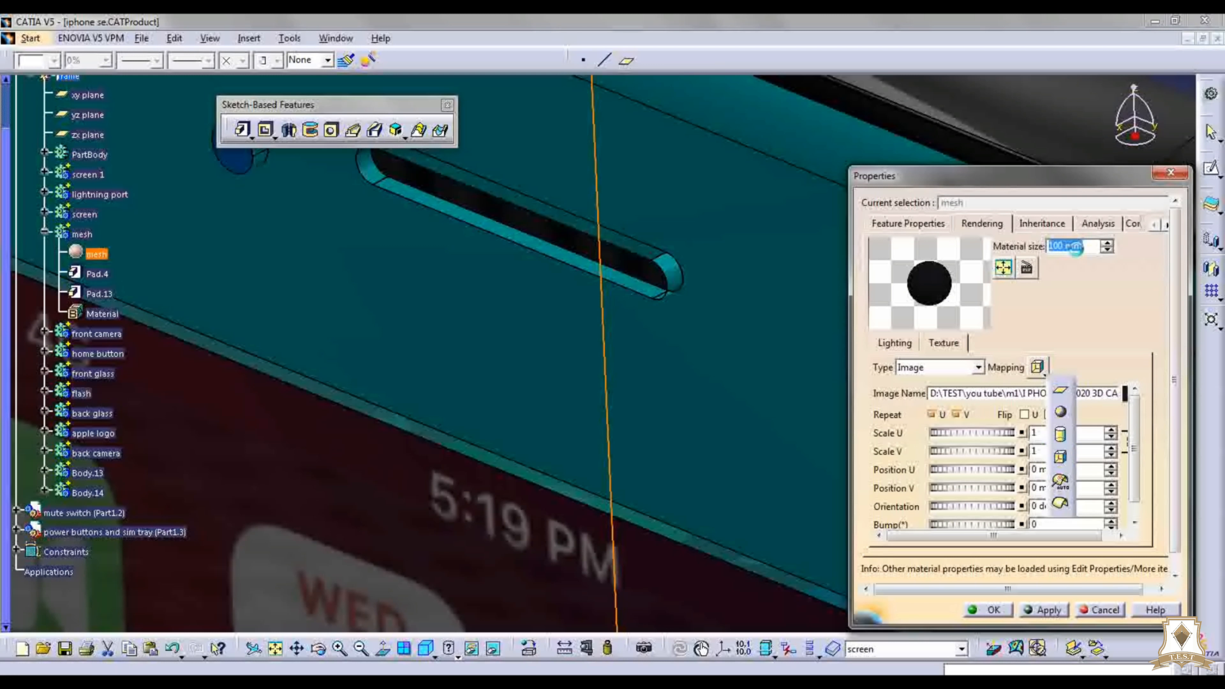
pyautogui.moveTo(1092, 246); pyautogui.dragTo(1050, 248)
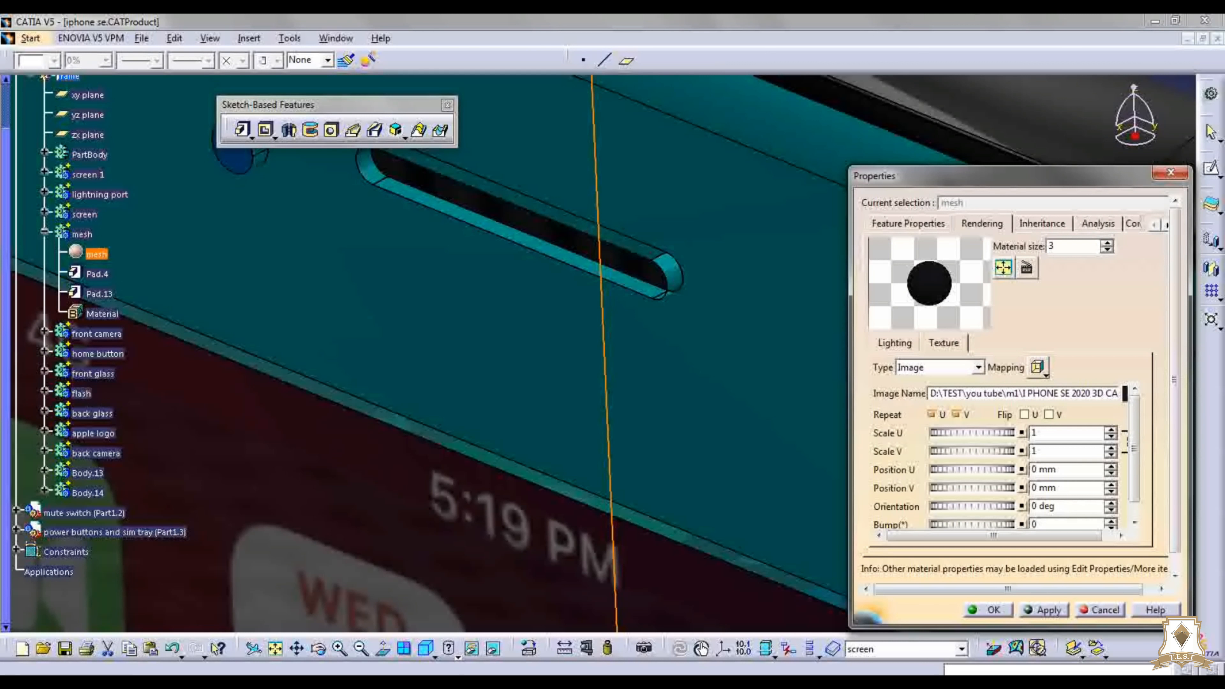
pyautogui.press('Return')
pyautogui.moveTo(722, 312); pyautogui.dragTo(627, 318, button='middle')
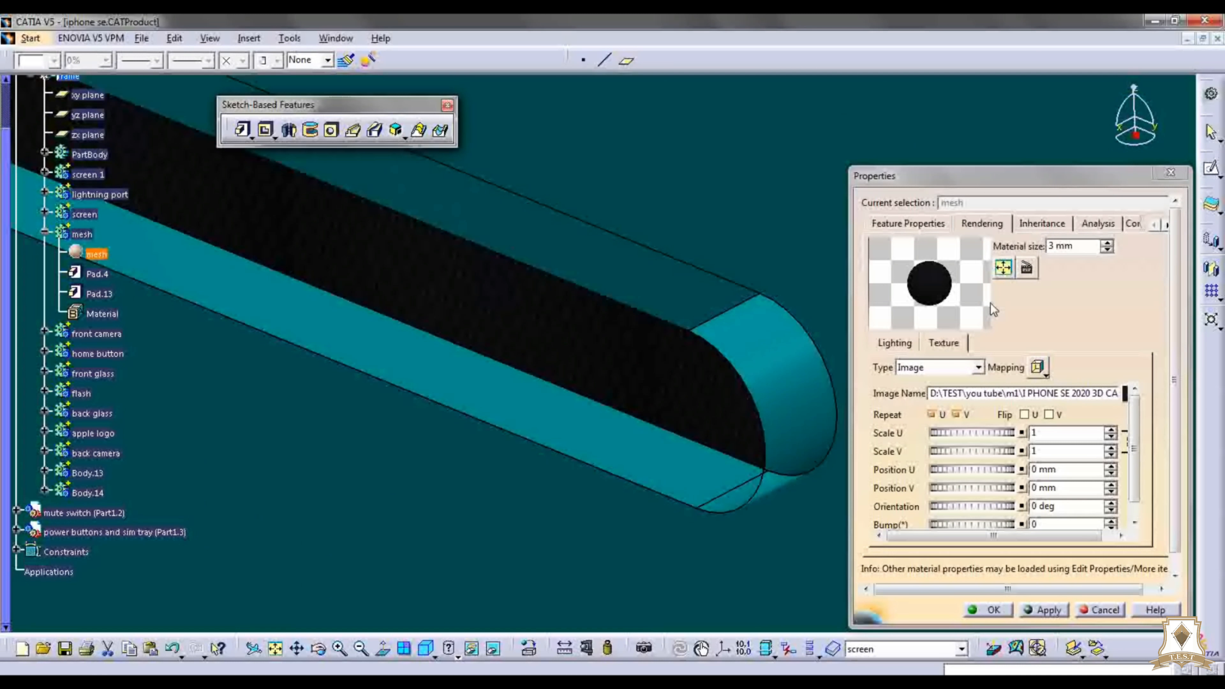
# Step: Set the mesh material's size to 4.5 mm and confirm the material properties
pyautogui.moveTo(1083, 247); pyautogui.dragTo(992, 246)
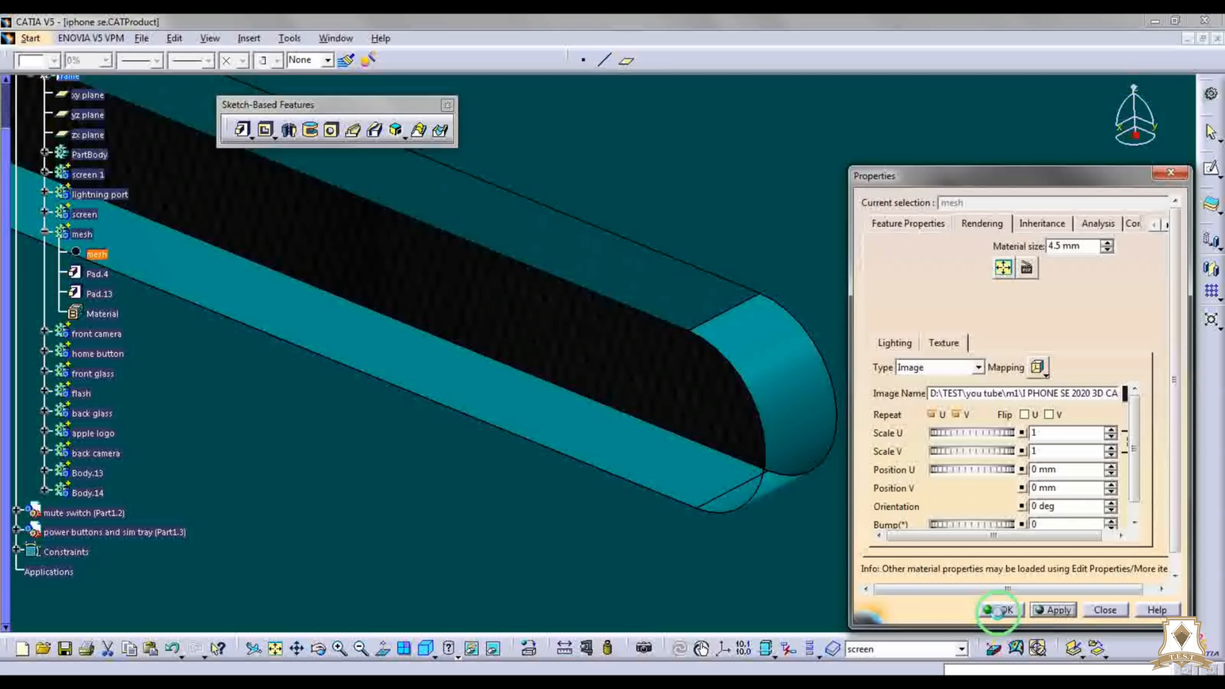
pyautogui.click(988, 609)
pyautogui.moveTo(688, 251); pyautogui.dragTo(695, 444, button='middle')
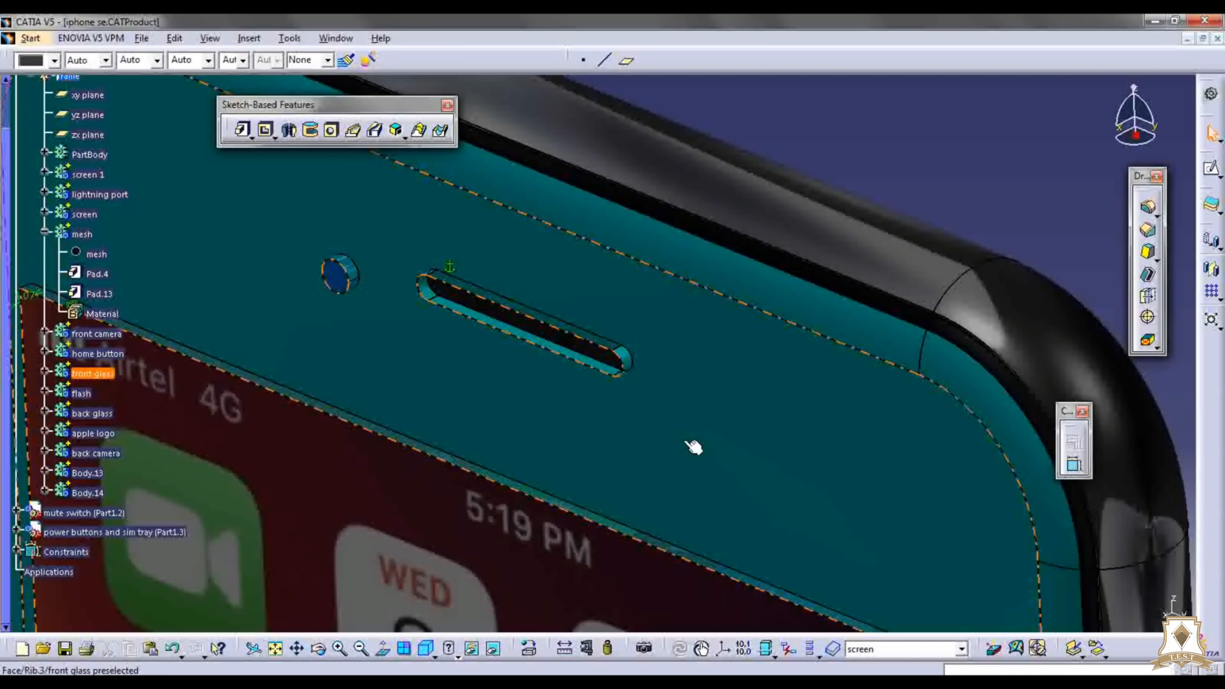
pyautogui.moveTo(497, 381); pyautogui.dragTo(513, 459, button='middle')
pyautogui.moveTo(600, 457); pyautogui.dragTo(599, 507, button='middle')
# Step: Activate the top-level iphone se product and collapse the mesh body in the tree
pyautogui.click(105, 335)
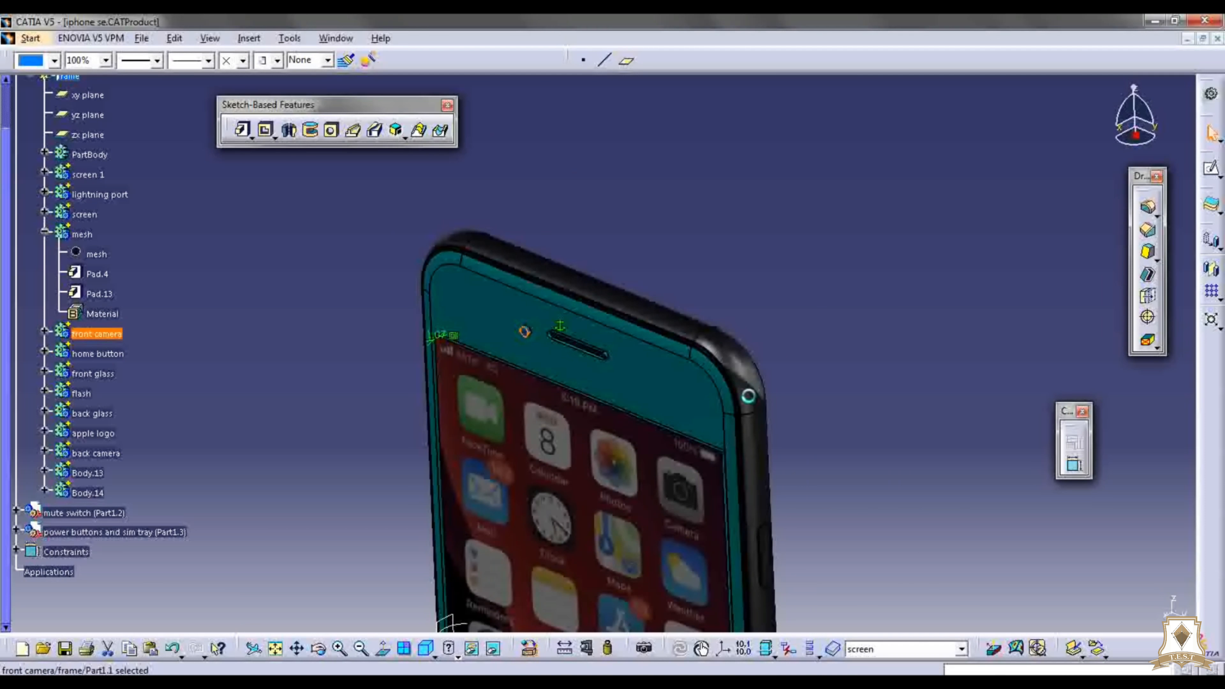
pyautogui.click(1151, 177)
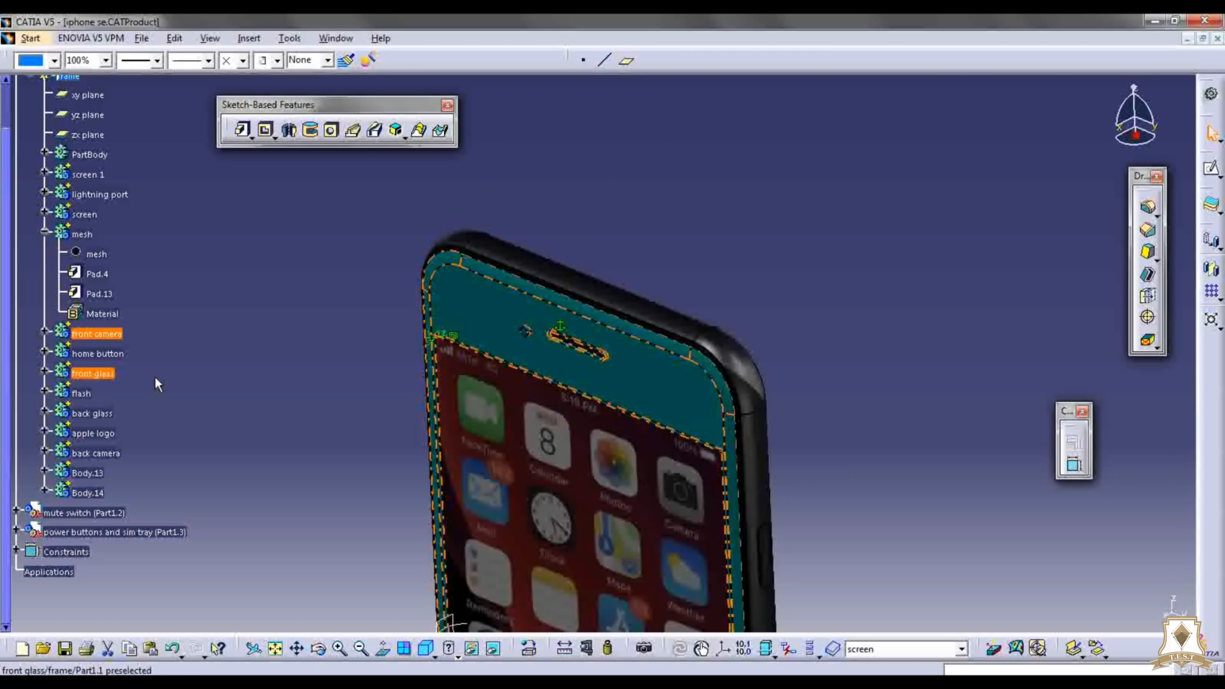
pyautogui.keyDown('ctrl'); pyautogui.moveTo(361, 307); pyautogui.dragTo(370, 430, button='middle'); pyautogui.keyUp('ctrl')
pyautogui.click(426, 648)
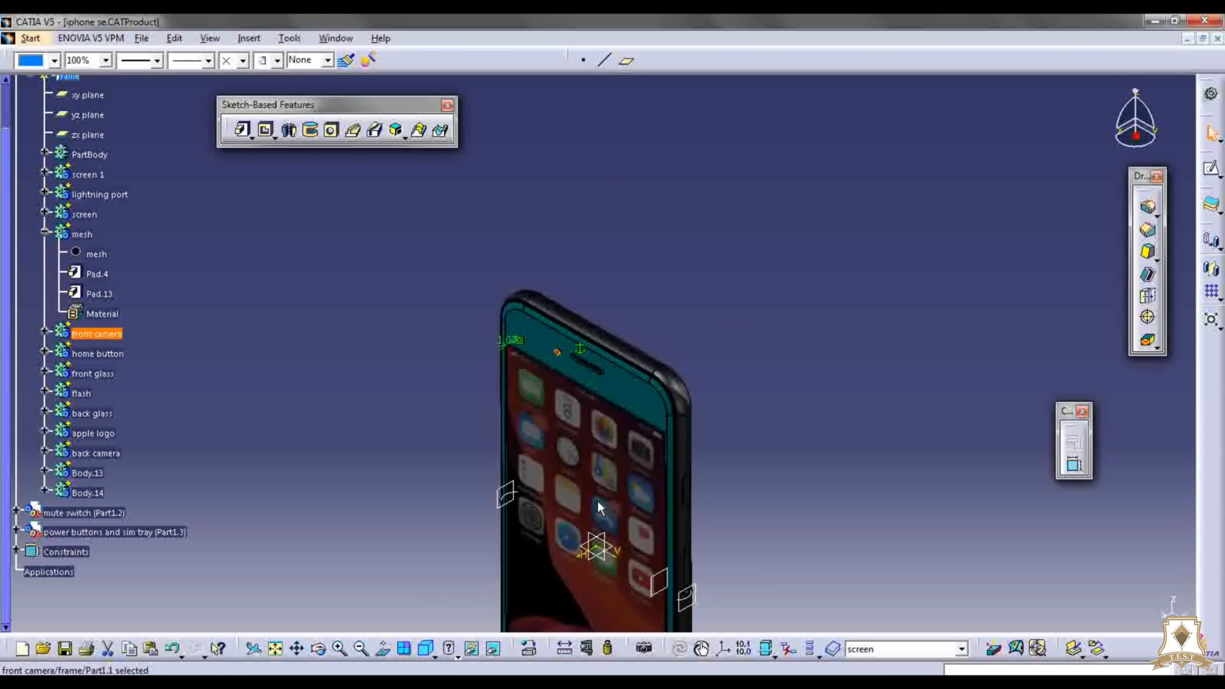
pyautogui.moveTo(598, 508); pyautogui.dragTo(572, 352, button='middle')
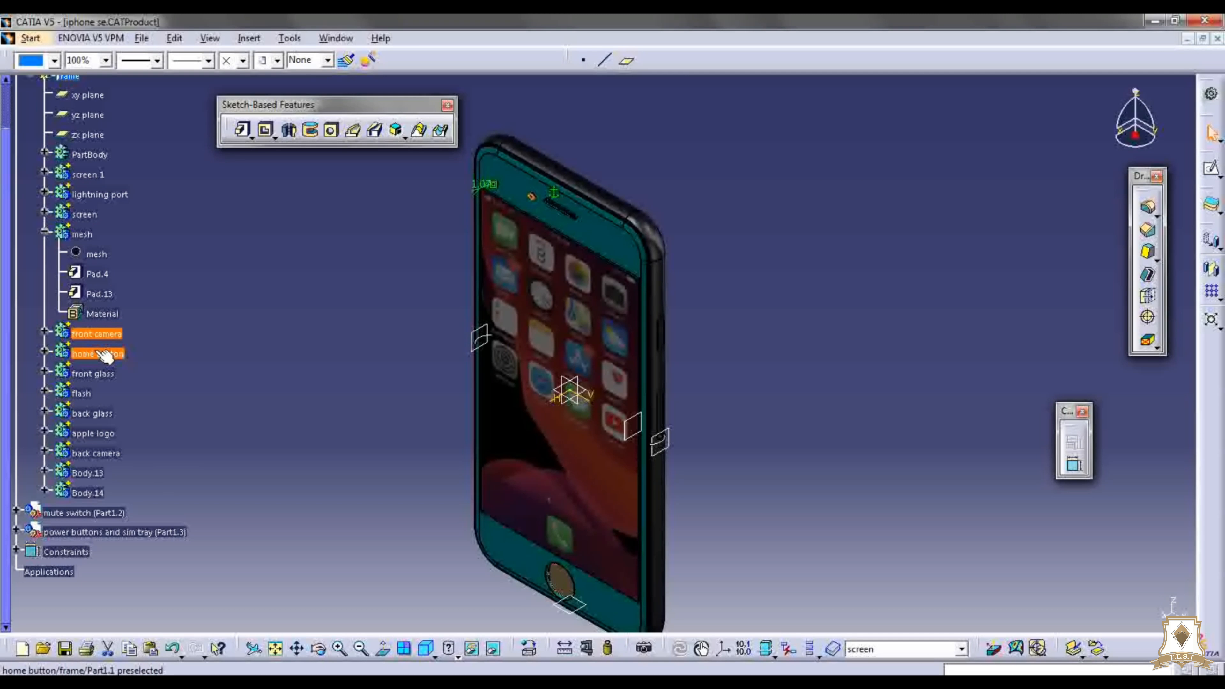
pyautogui.click(101, 374)
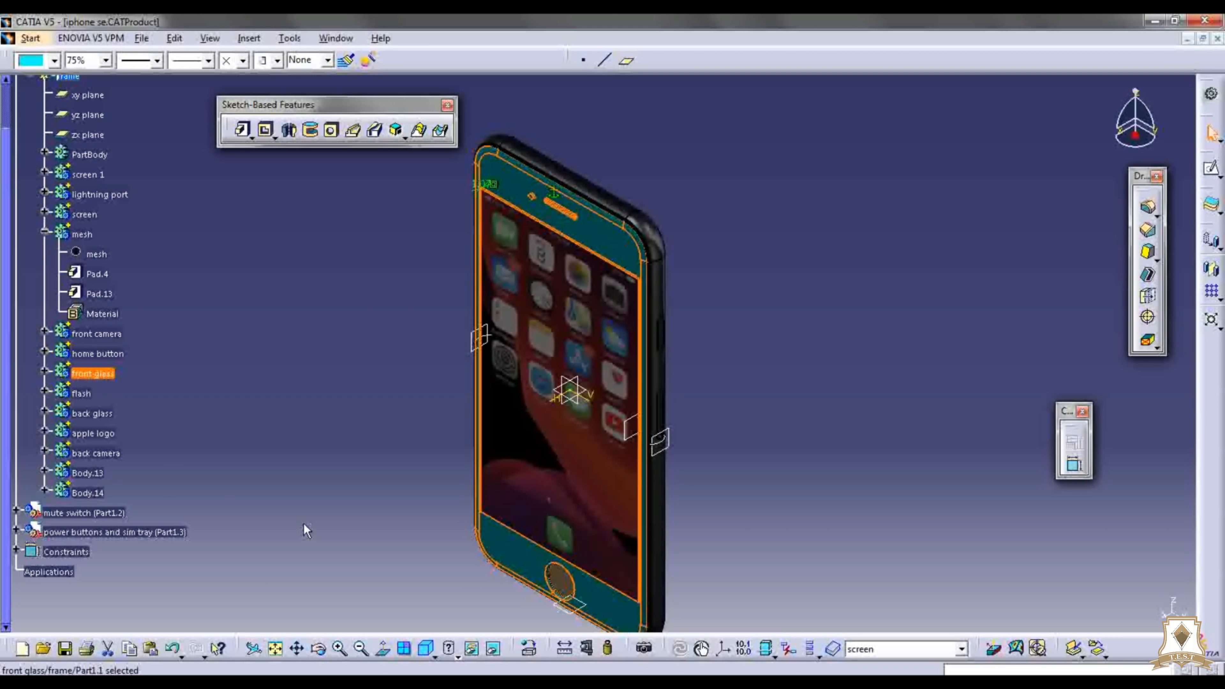
pyautogui.scroll(4, 240, 414)
pyautogui.doubleClick(48, 258)
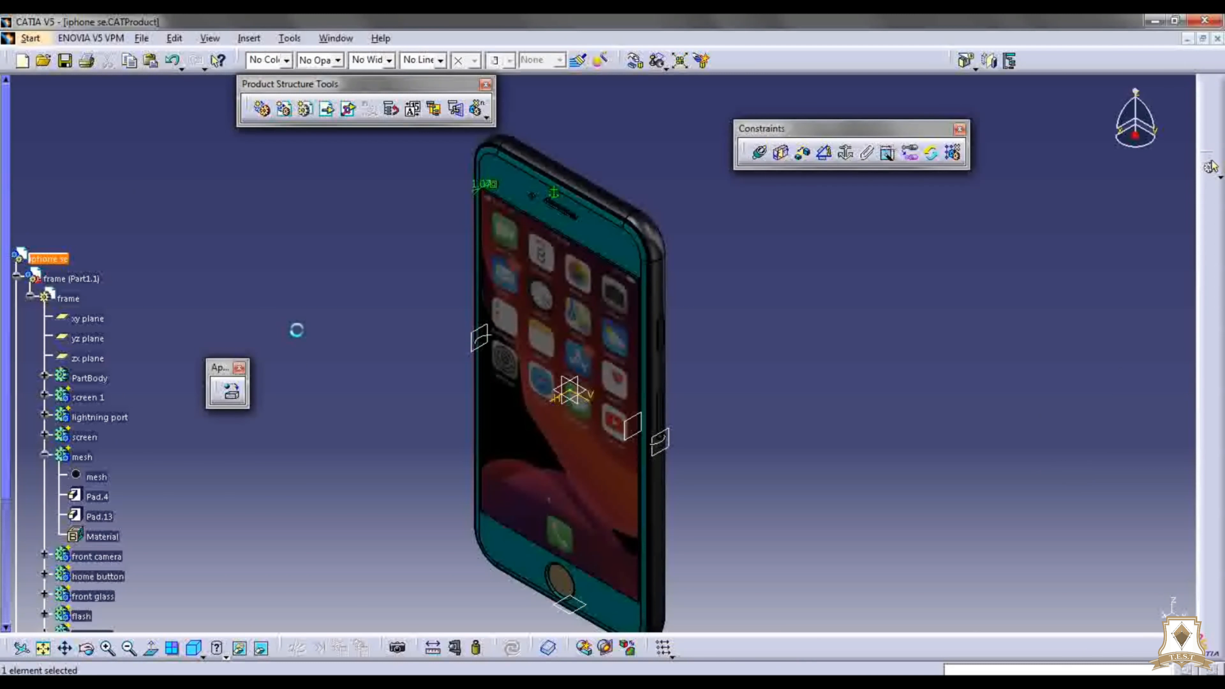
pyautogui.scroll(-1, 200, 474)
pyautogui.scroll(-3, 200, 475)
pyautogui.click(44, 235)
# Step: Apply the Plexiglass material from the Other family to the front glass body
pyautogui.click(93, 294)
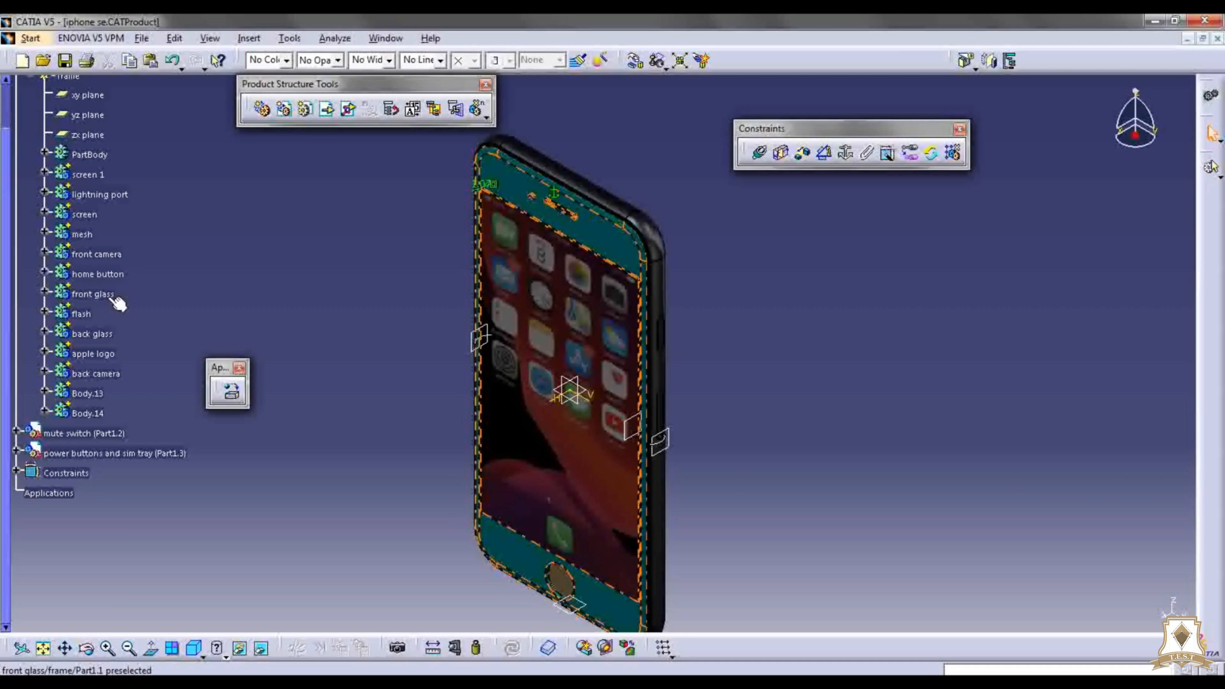
pyautogui.click(231, 392)
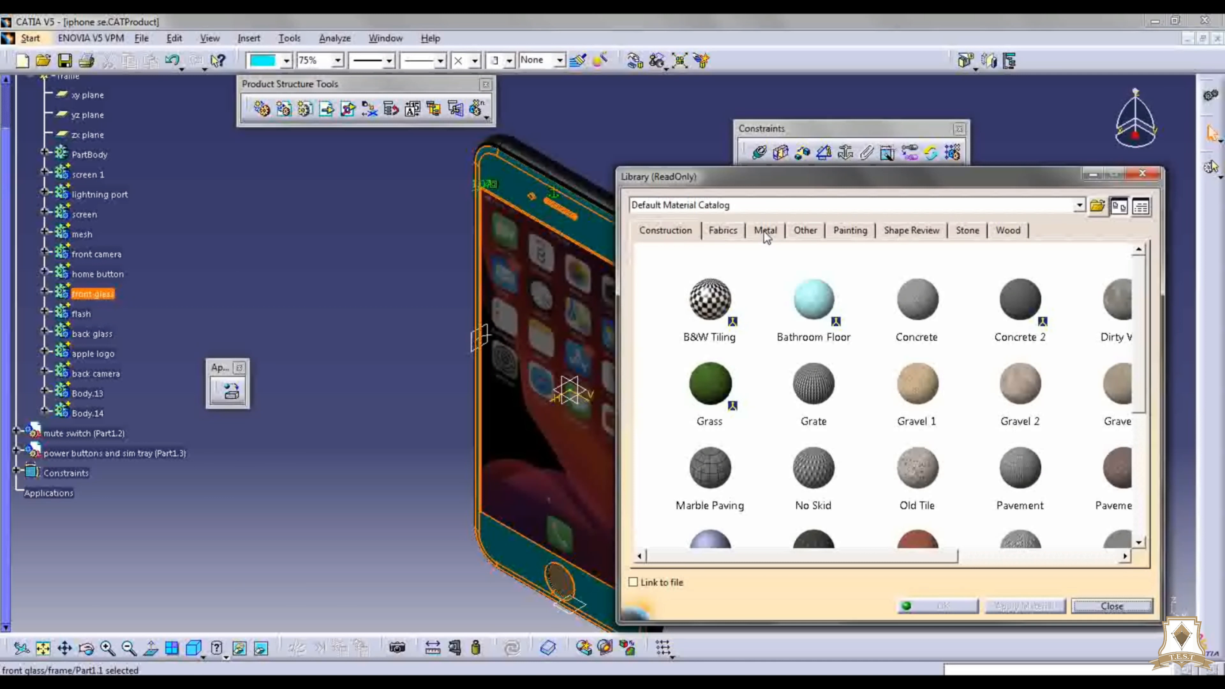
pyautogui.click(805, 231)
pyautogui.scroll(-3, 1082, 331)
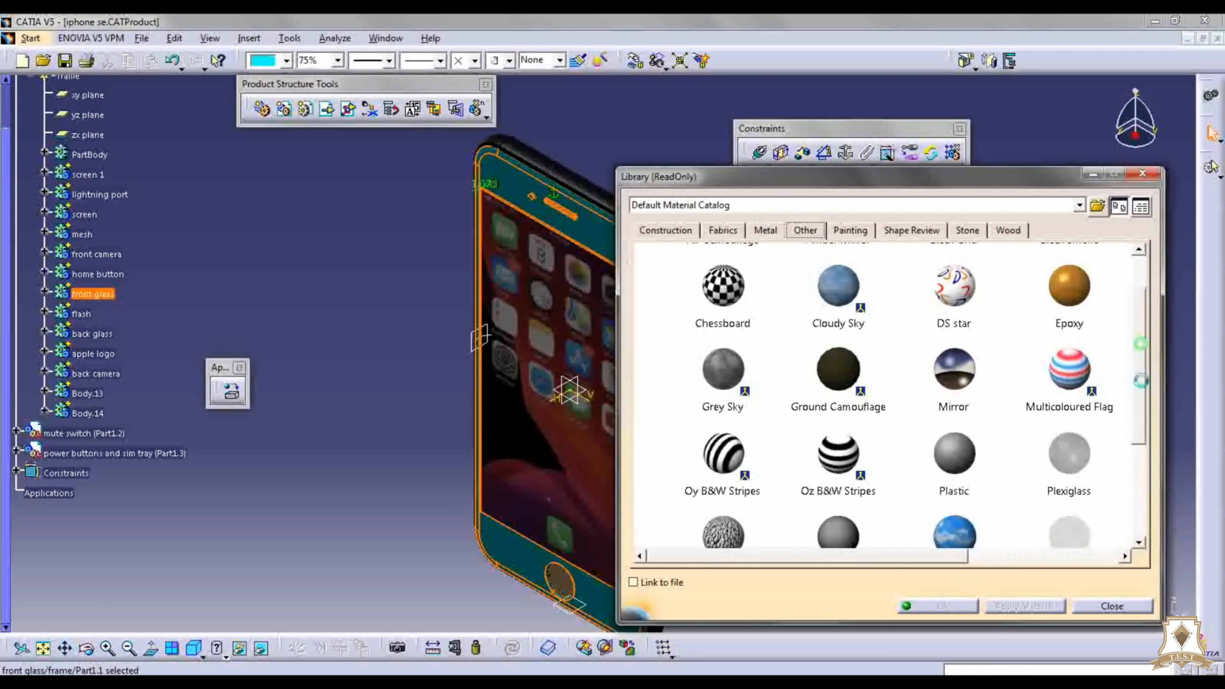
pyautogui.click(1082, 331)
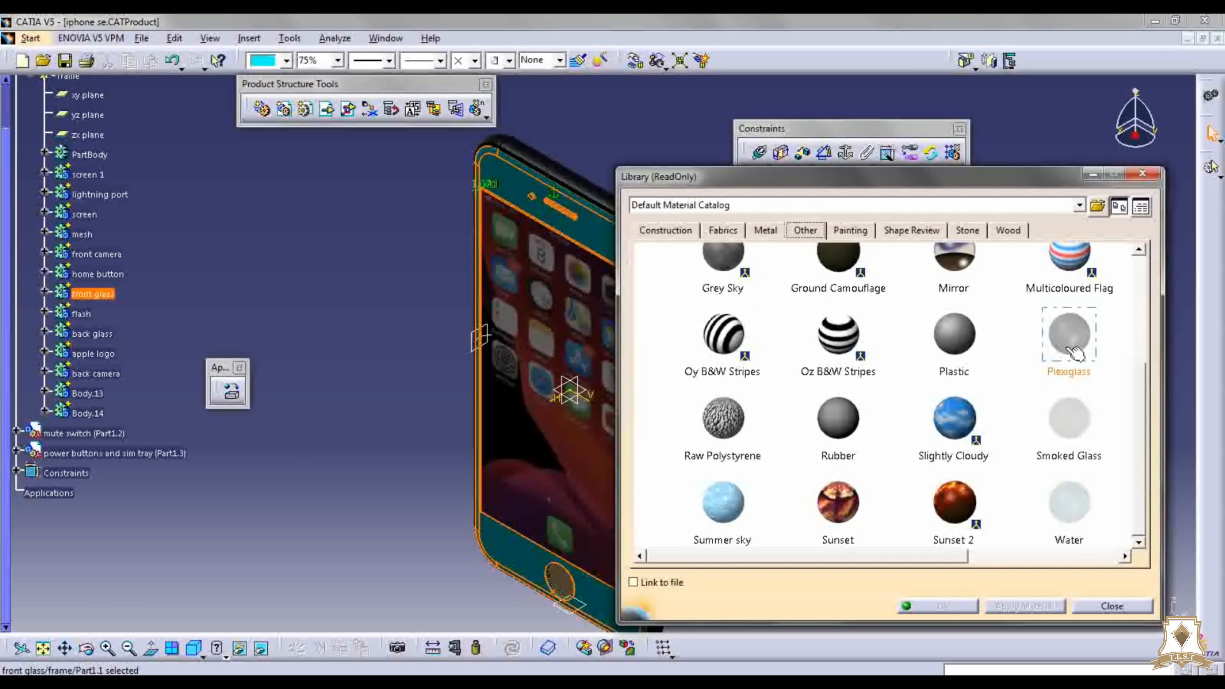
pyautogui.click(1025, 607)
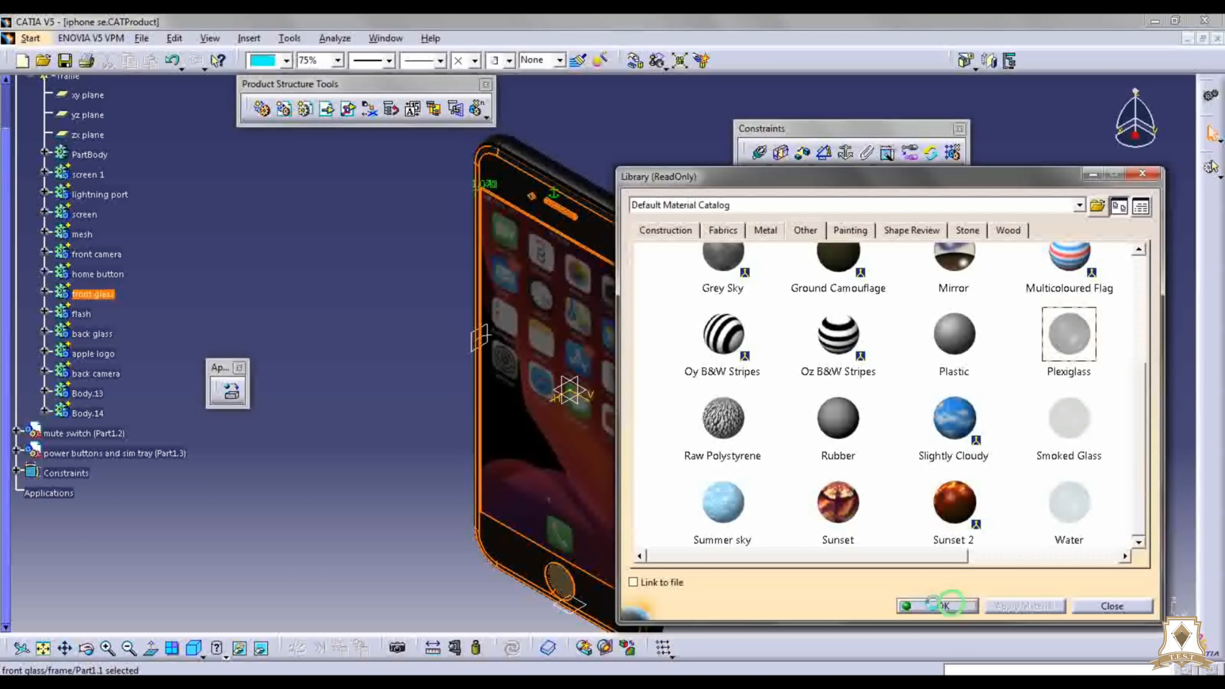
pyautogui.click(940, 606)
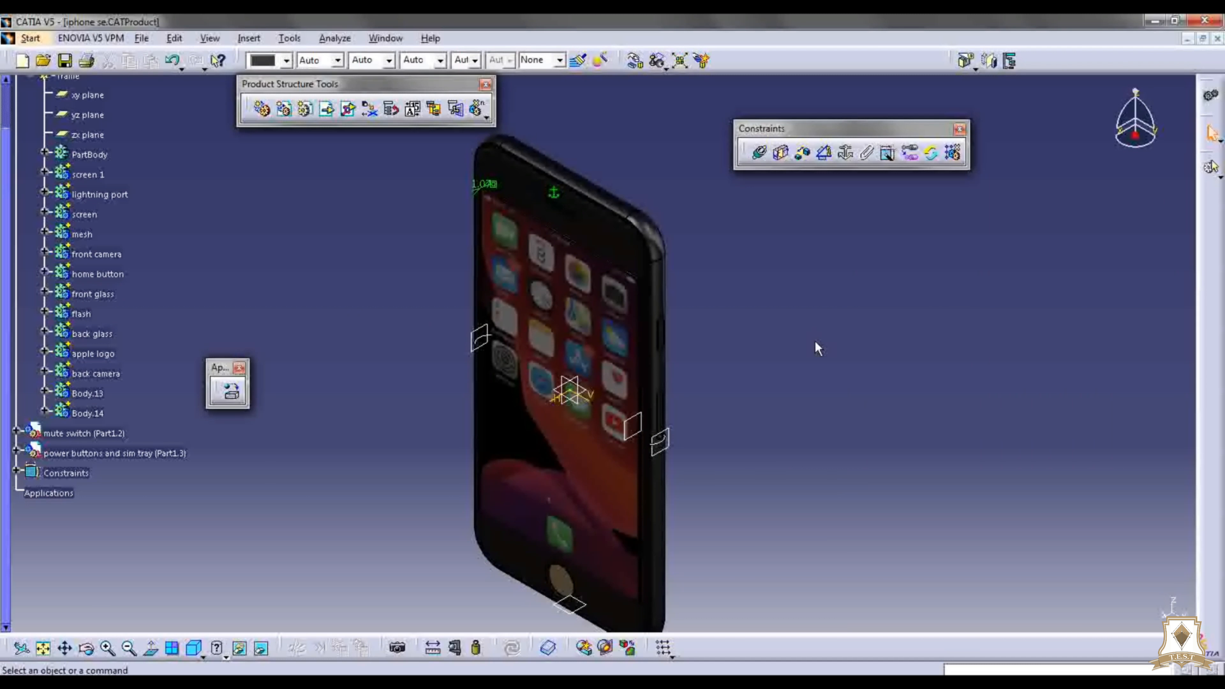
# Step: Apply the Plexiglass material to the front camera body
pyautogui.click(94, 294)
pyautogui.click(101, 255)
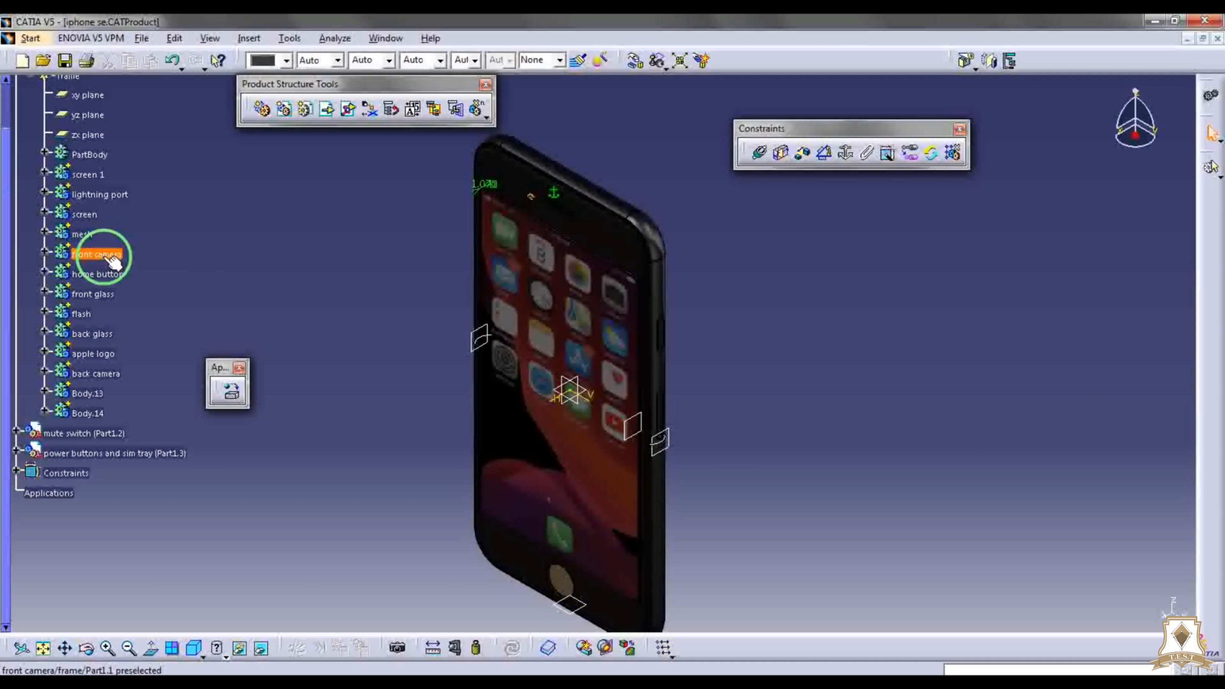
pyautogui.click(232, 398)
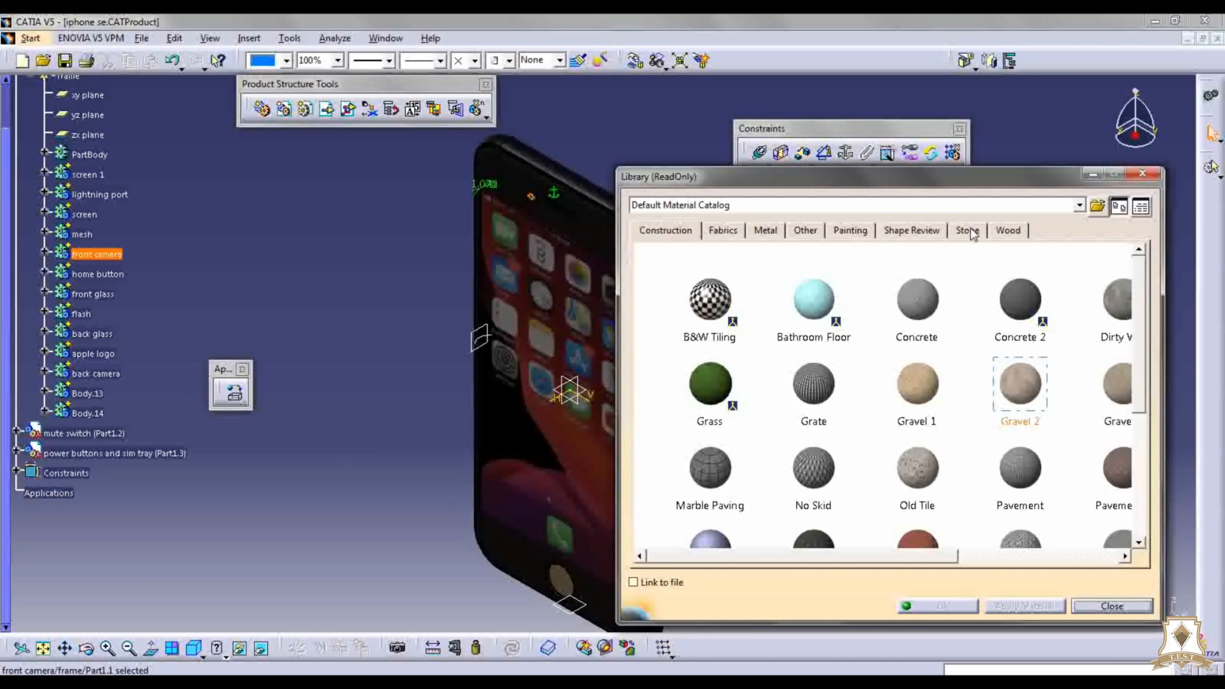
pyautogui.click(818, 230)
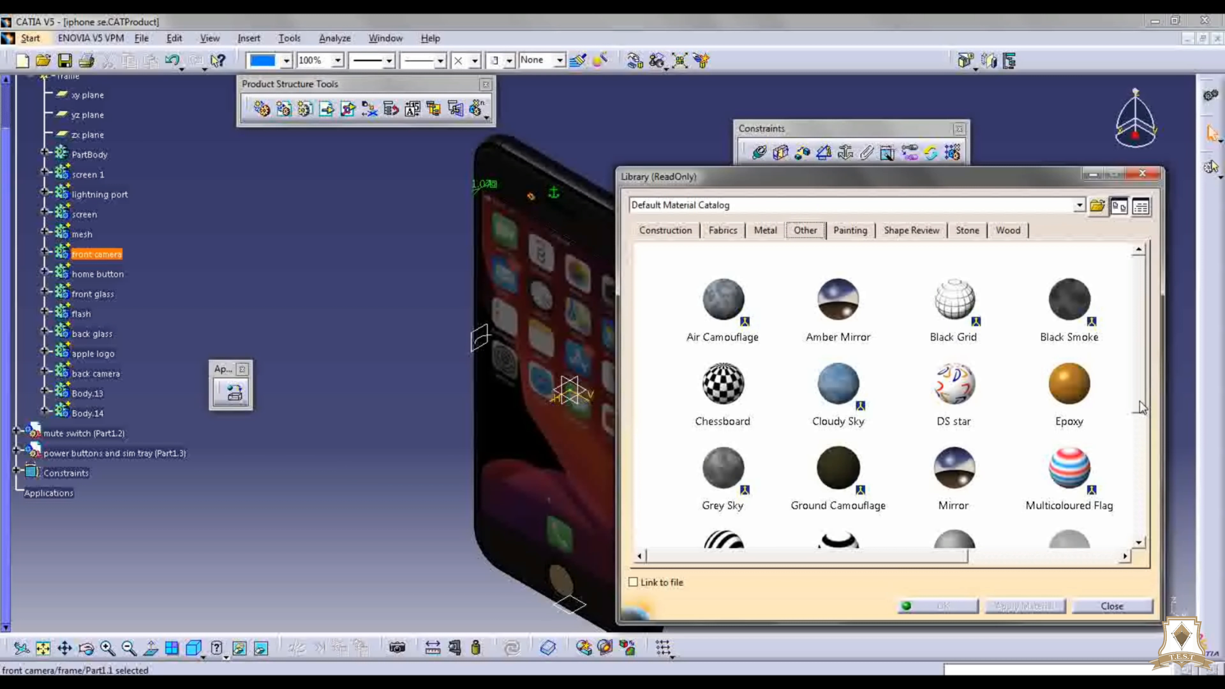
pyautogui.scroll(-3, 1141, 408)
pyautogui.click(1069, 427)
pyautogui.click(944, 607)
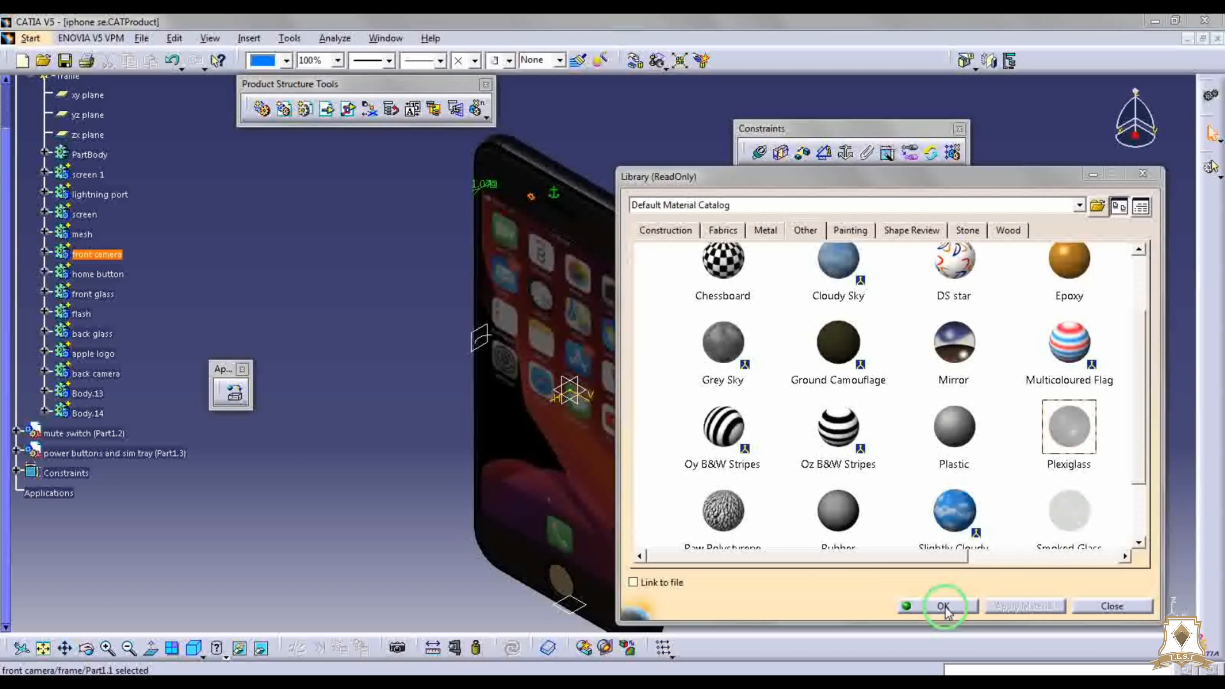
# Step: Apply the DS Black painting material to the home button body
pyautogui.click(96, 276)
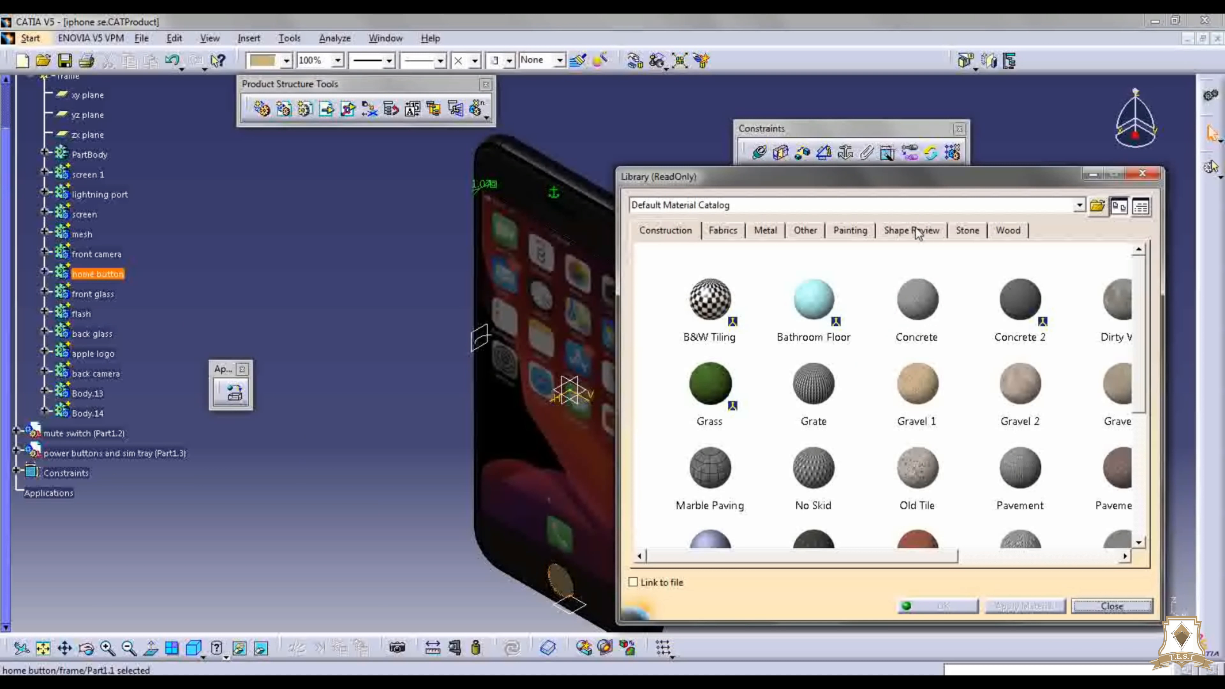
pyautogui.click(851, 231)
pyautogui.click(801, 389)
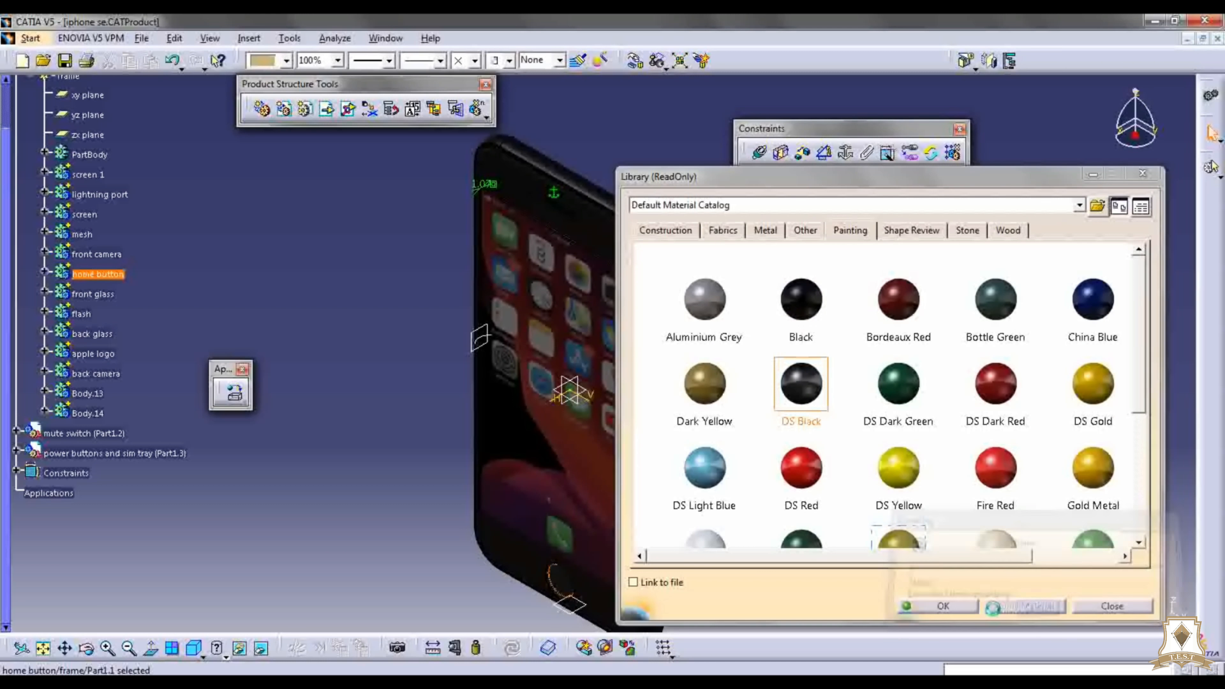
pyautogui.click(943, 607)
# Step: Set the reflectivity of the home button's DS Black material to 0.35 and confirm
pyautogui.click(44, 275)
pyautogui.doubleClick(101, 293)
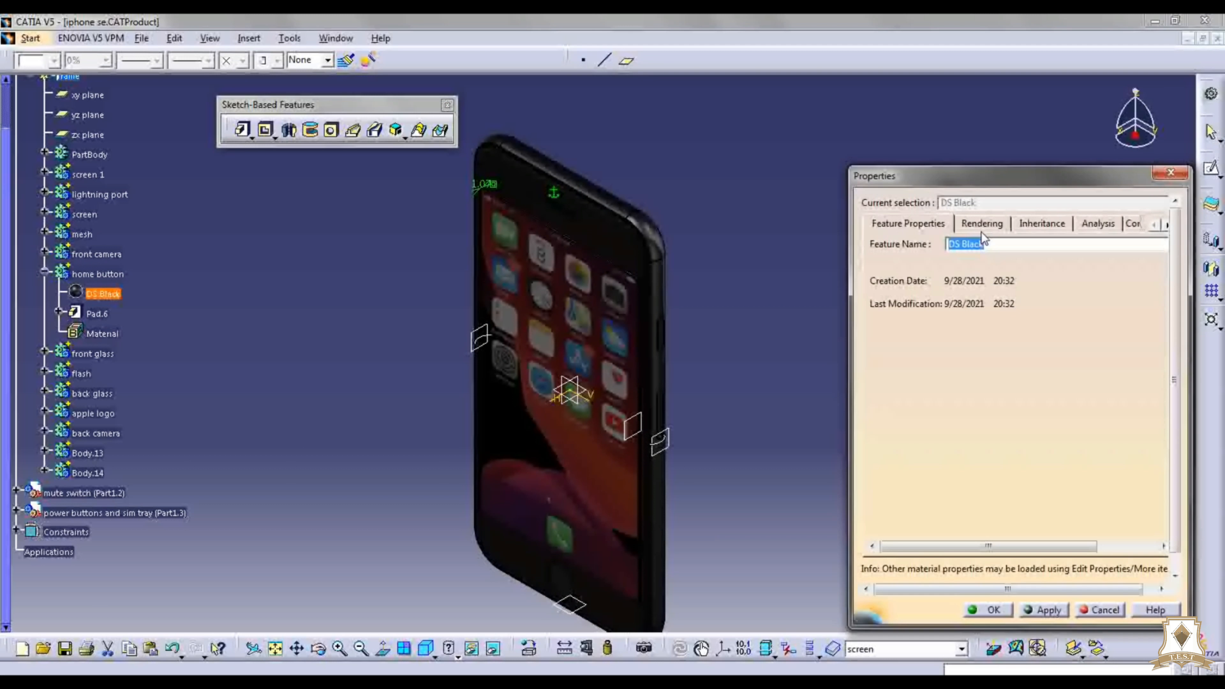
pyautogui.click(1071, 493)
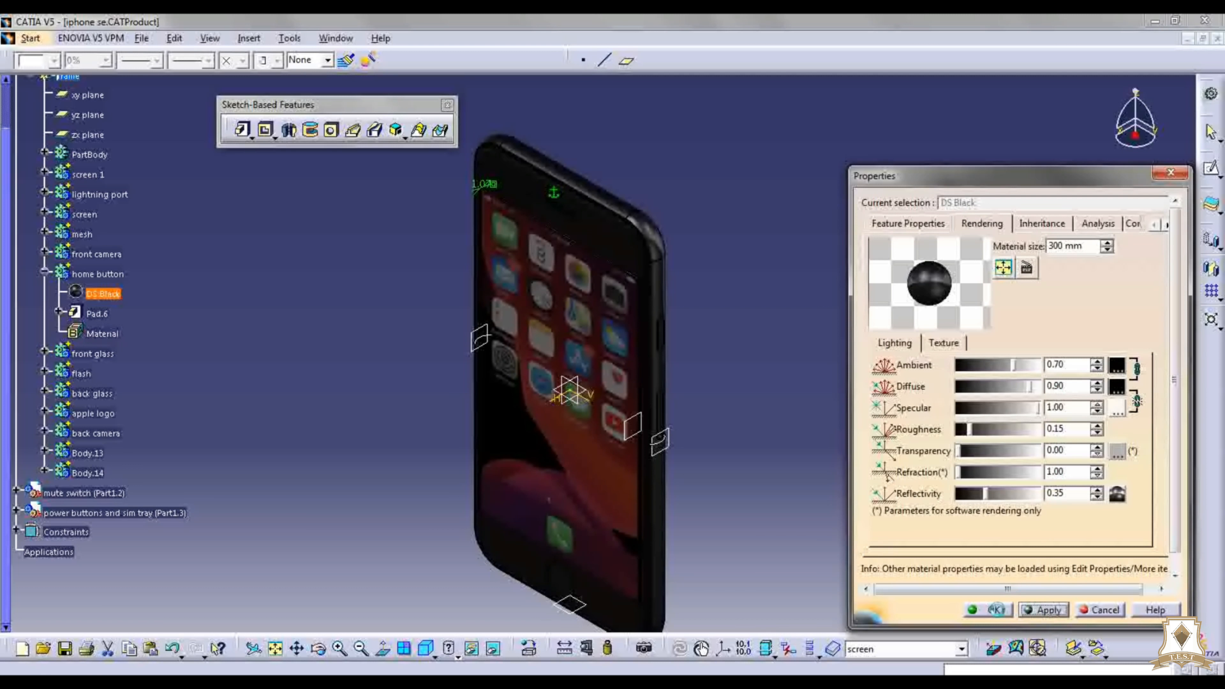
pyautogui.click(995, 610)
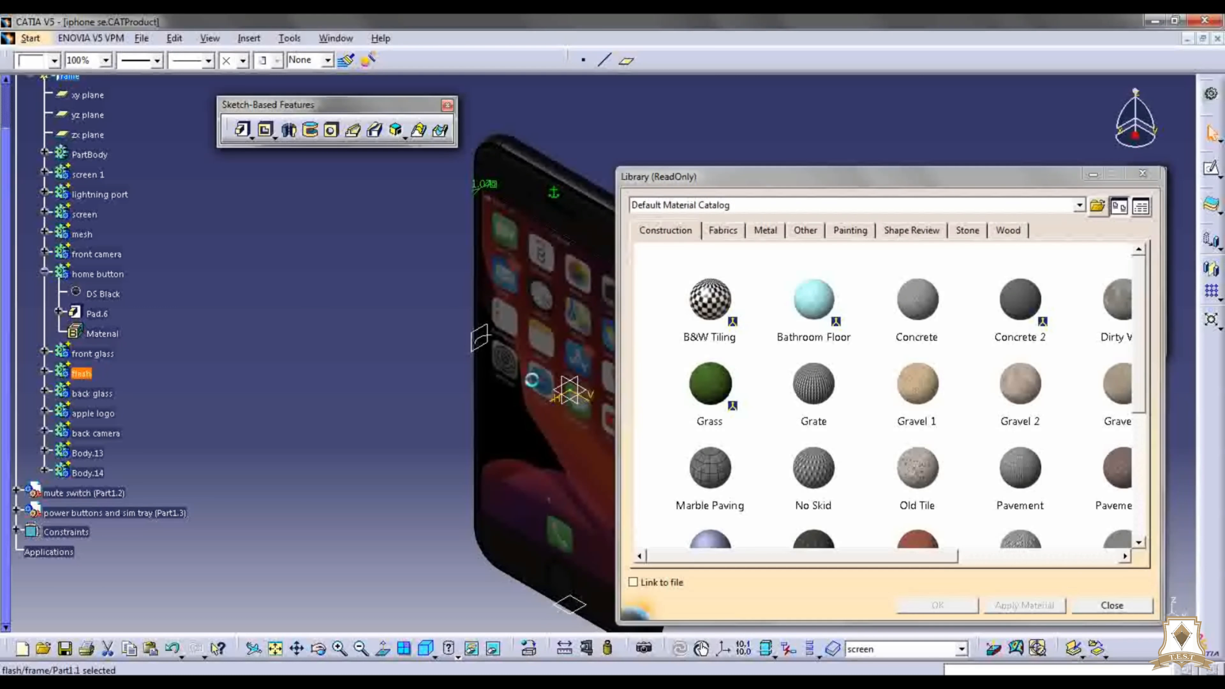
# Step: Apply the Marble material from the Stone family to the flash body
pyautogui.click(1005, 231)
pyautogui.click(811, 232)
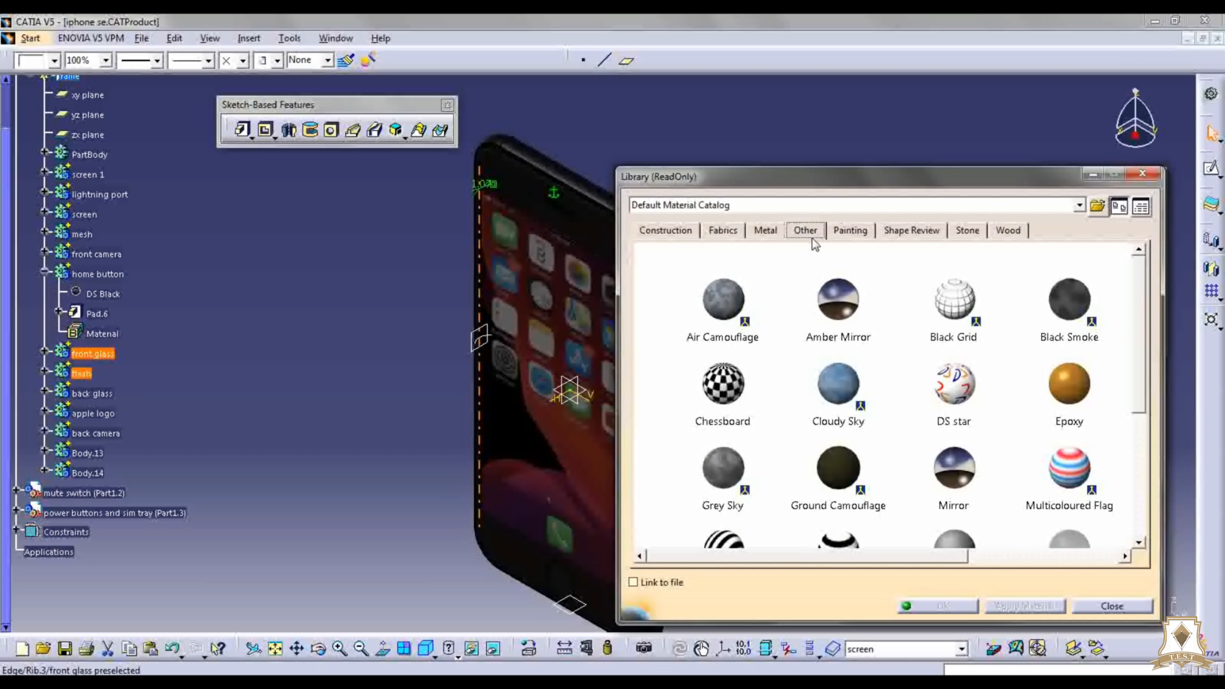
pyautogui.click(867, 231)
pyautogui.click(968, 231)
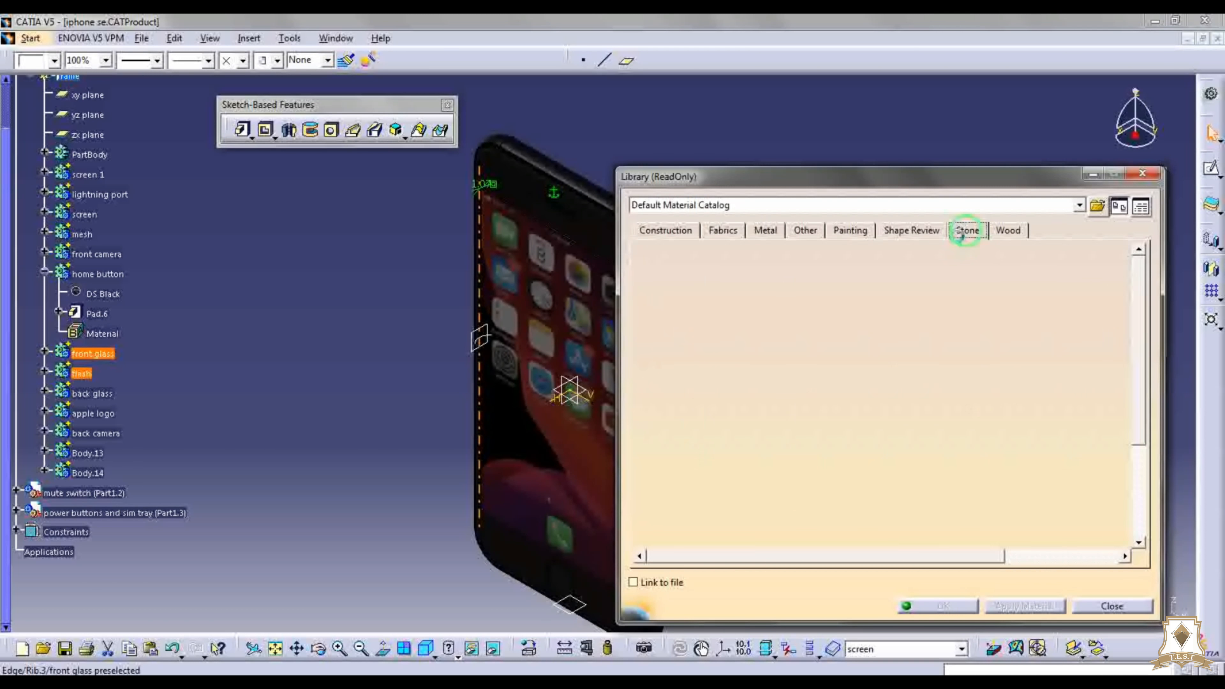
pyautogui.click(710, 537)
pyautogui.click(1026, 606)
pyautogui.click(943, 606)
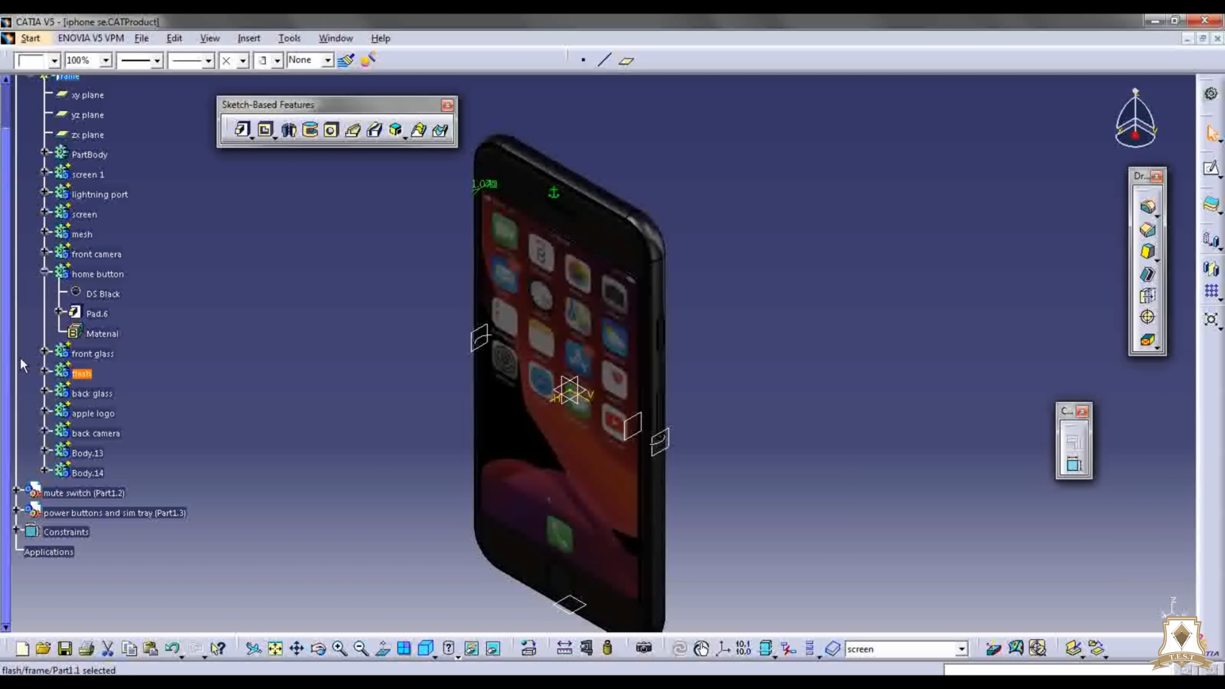
# Step: Rename the flash body's Marble material as flash and collapse the body in the tree
pyautogui.click(44, 371)
pyautogui.click(98, 394)
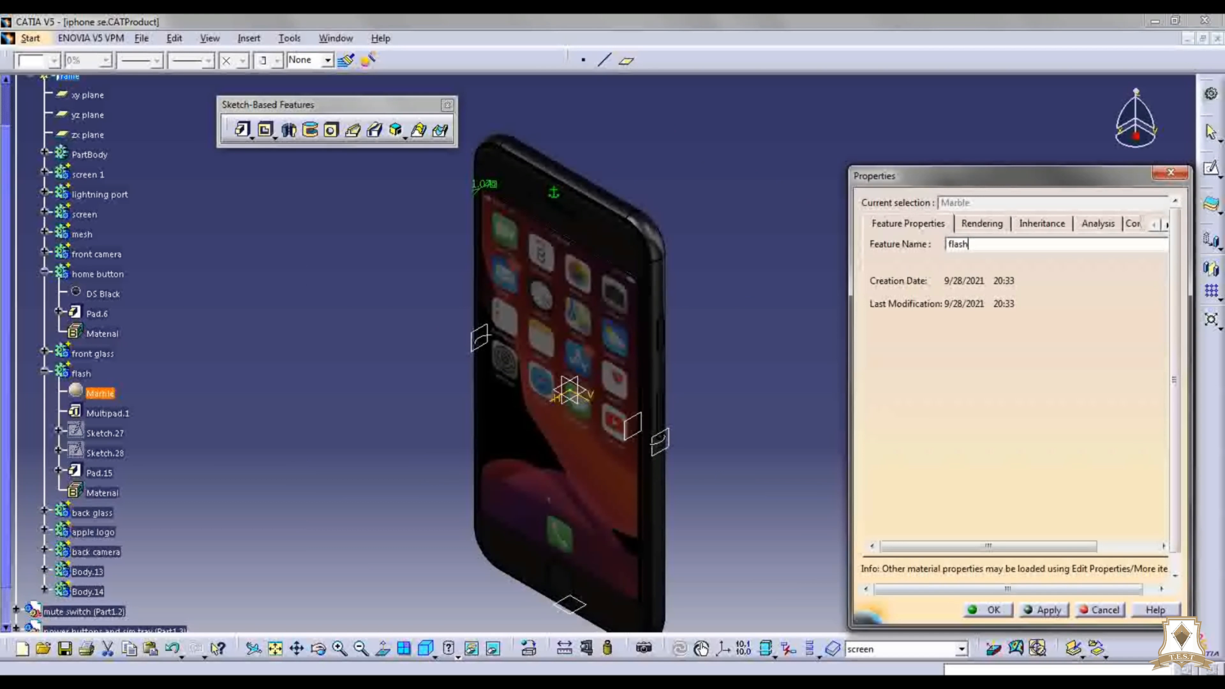
pyautogui.click(993, 610)
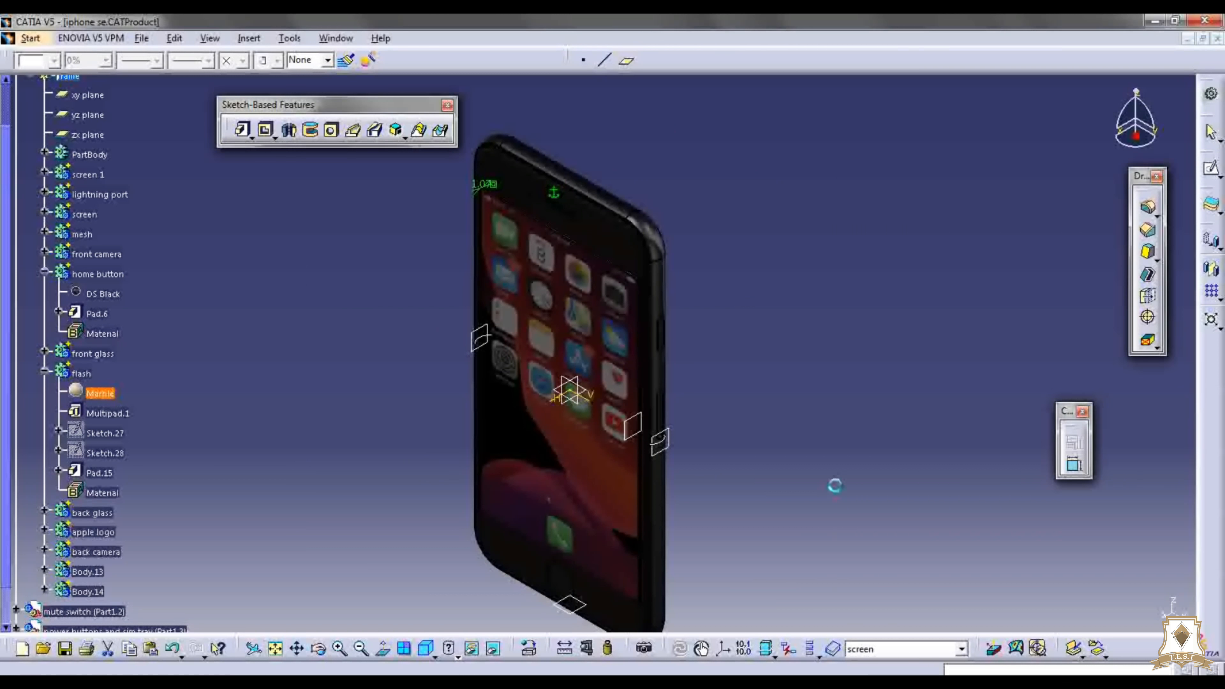
pyautogui.click(44, 372)
pyautogui.click(188, 402)
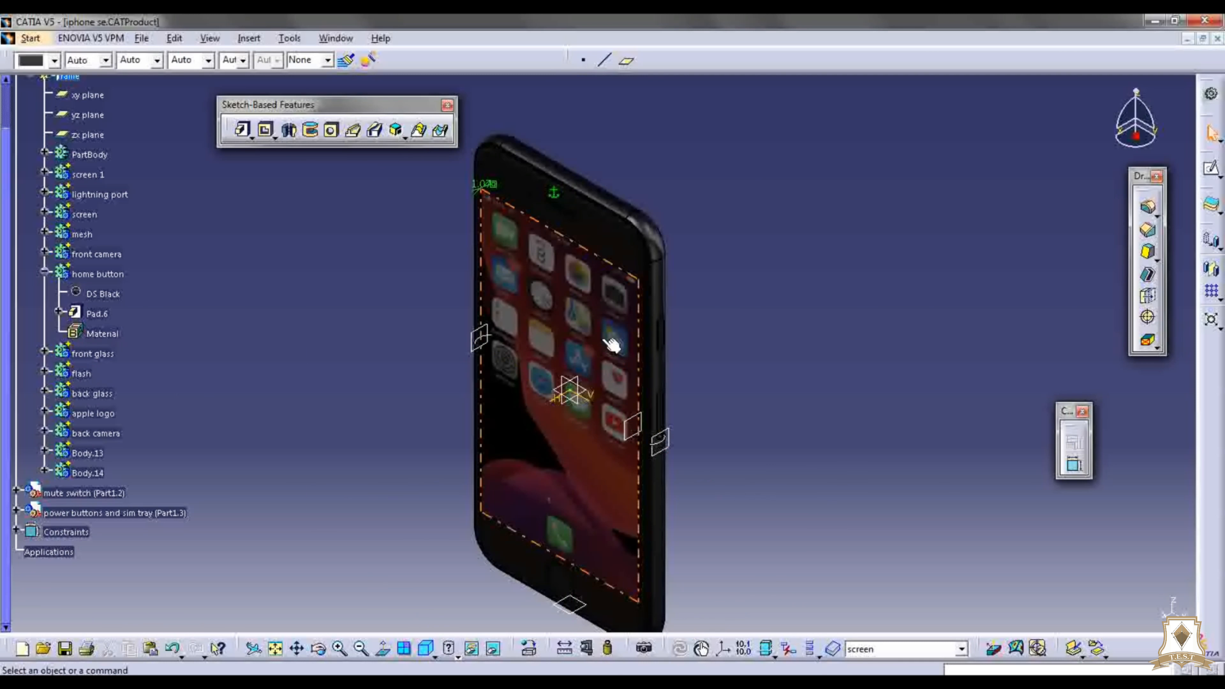
# Step: Turn the phone to its back side and open the material library for the back glass body
pyautogui.moveTo(692, 342); pyautogui.dragTo(408, 272, button='middle')
pyautogui.moveTo(571, 323); pyautogui.dragTo(511, 372, button='middle')
pyautogui.scroll(-1, 564, 306)
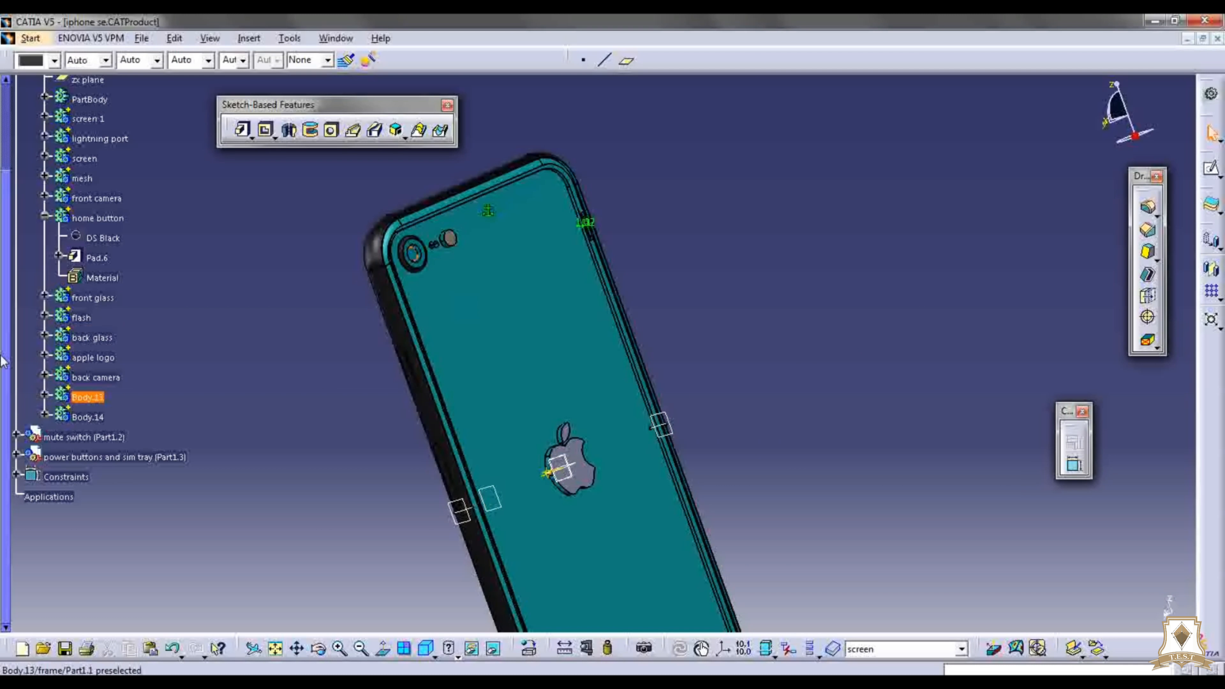
pyautogui.click(92, 338)
pyautogui.click(520, 652)
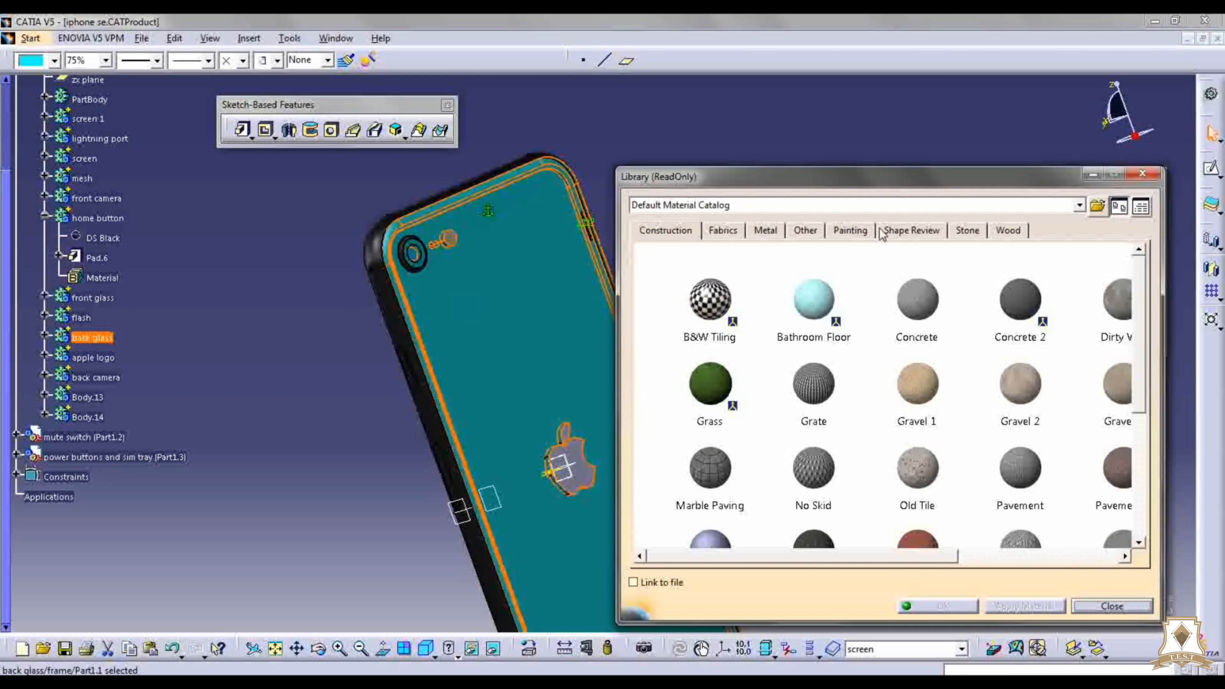
# Step: Try the Black painting material on the back glass body
pyautogui.click(874, 231)
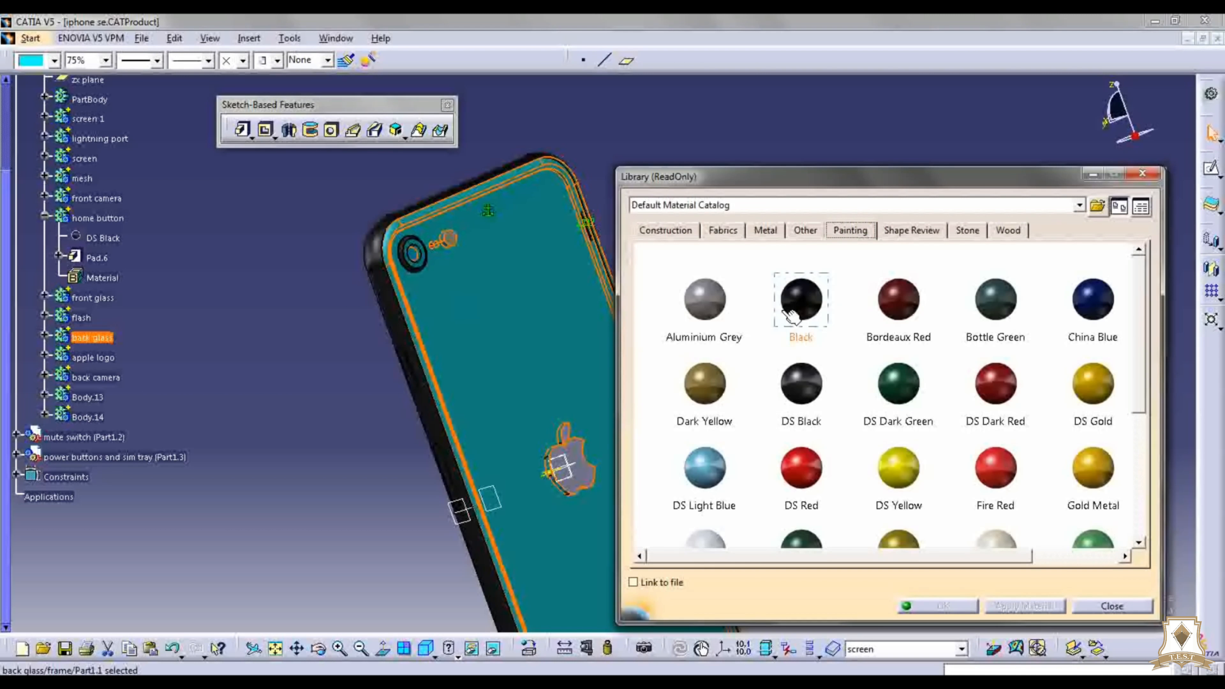
pyautogui.click(813, 398)
pyautogui.click(1016, 606)
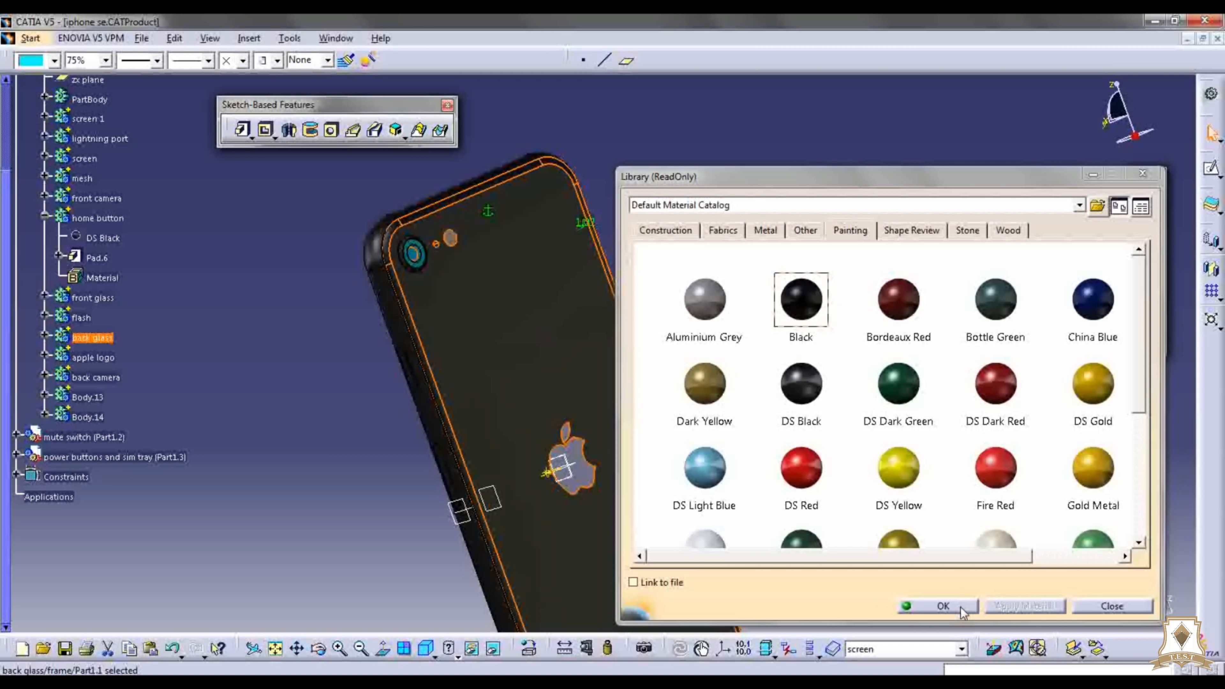
# Step: Apply the Plexiglass material from the Other family to the back glass body and close the library
pyautogui.click(805, 231)
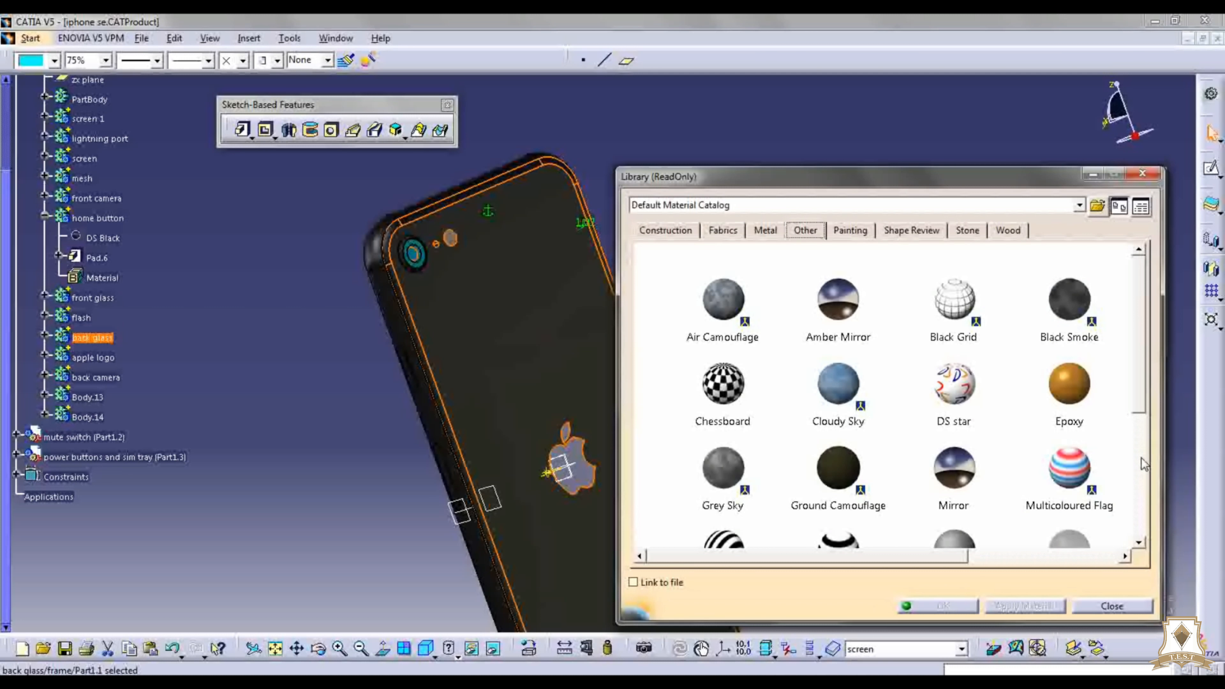
pyautogui.scroll(-5, 1144, 464)
pyautogui.click(1068, 425)
pyautogui.click(938, 605)
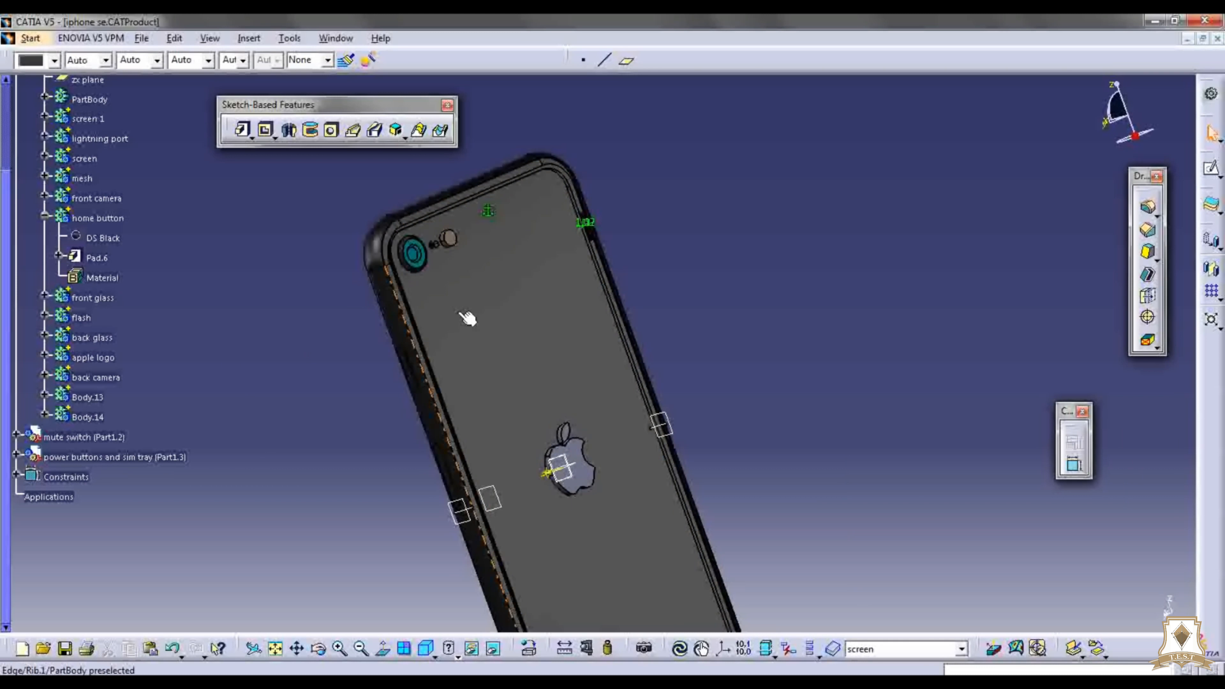
# Step: Apply the Black painting material to the back glass body and close the material library
pyautogui.click(97, 338)
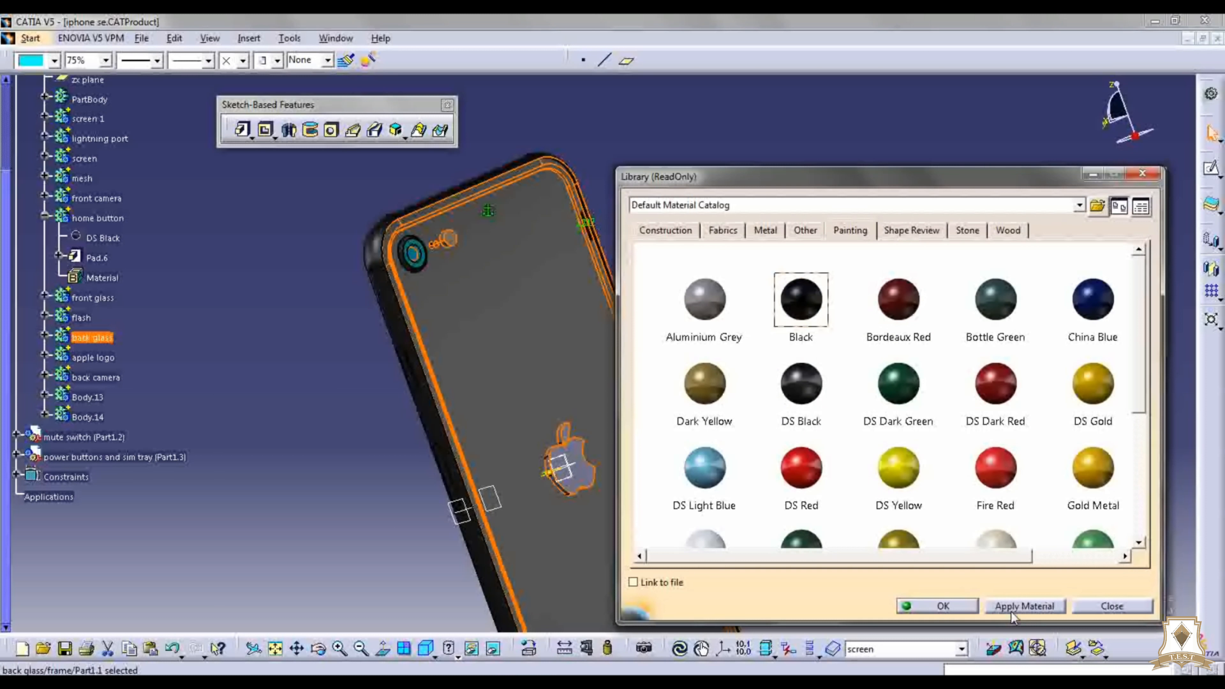
pyautogui.click(1025, 607)
pyautogui.click(938, 606)
# Step: Change the reflectivity of the back glass body's Black material and collapse the body in the tree
pyautogui.click(45, 336)
pyautogui.doubleClick(93, 356)
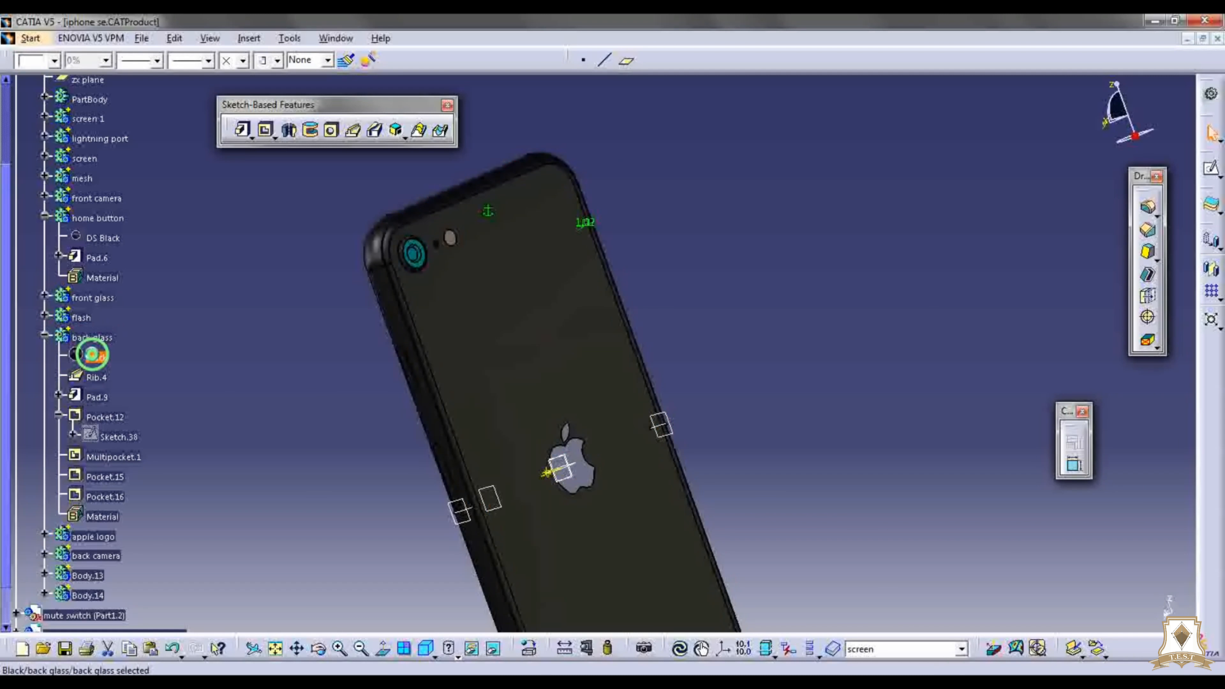
pyautogui.click(983, 225)
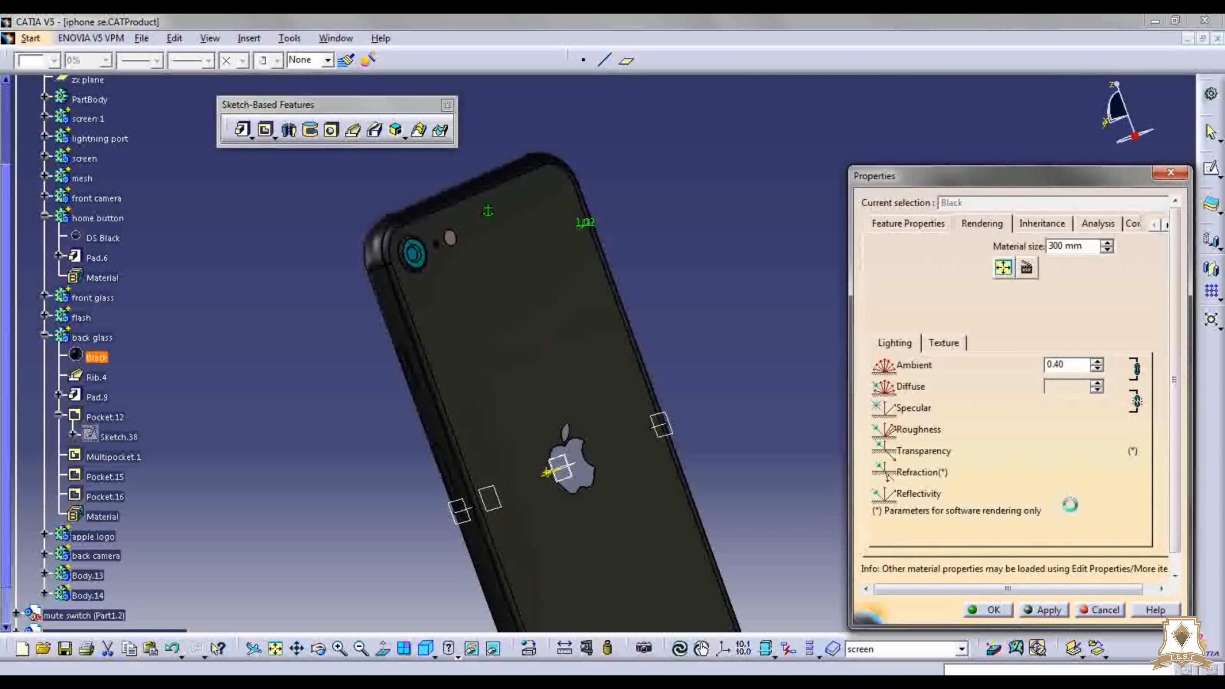
pyautogui.doubleClick(1057, 492)
pyautogui.press('Return')
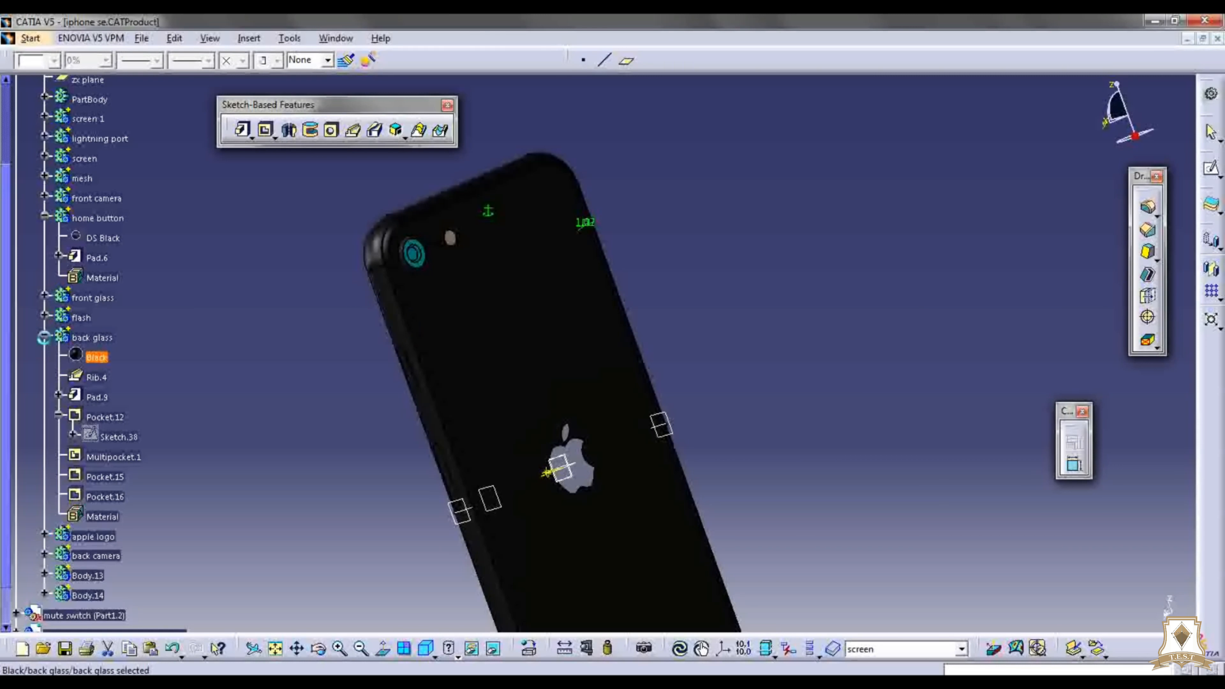
pyautogui.click(44, 336)
# Step: Load the flash image from the MATERIALS folder as the texture of the flash body's material
pyautogui.moveTo(353, 332); pyautogui.dragTo(566, 586, button='middle')
pyautogui.moveTo(492, 327); pyautogui.dragTo(498, 218, button='middle')
pyautogui.moveTo(556, 369); pyautogui.dragTo(656, 316, button='middle')
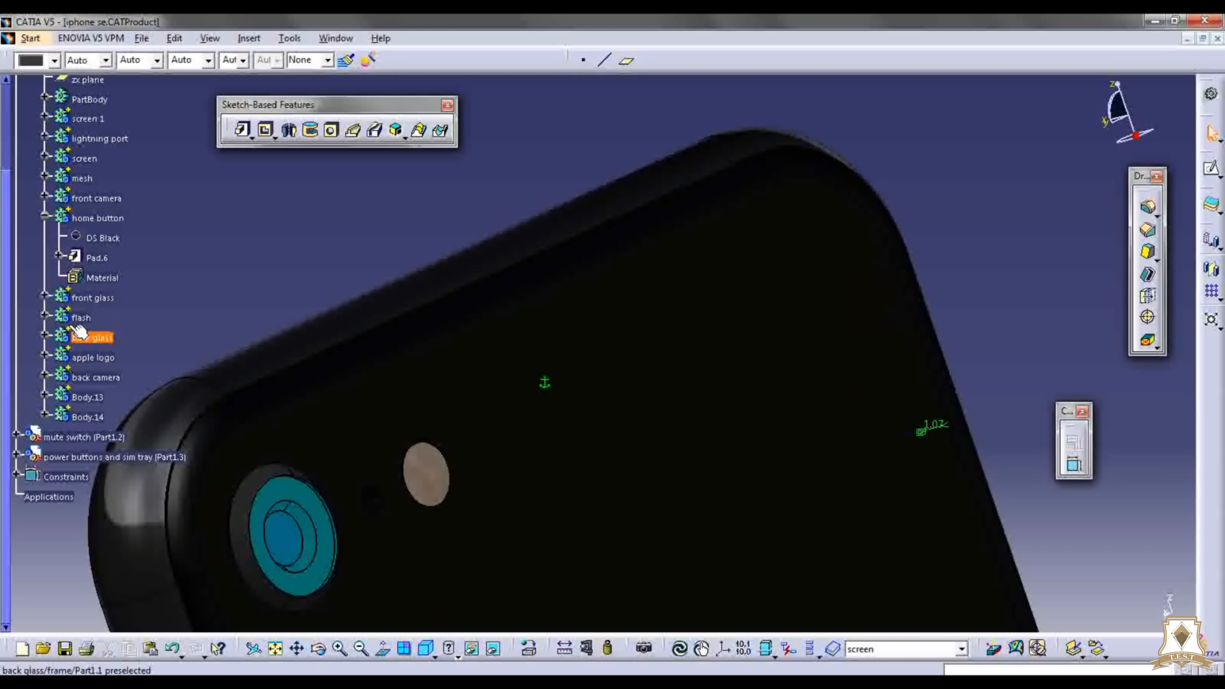
pyautogui.click(44, 316)
pyautogui.doubleClick(96, 339)
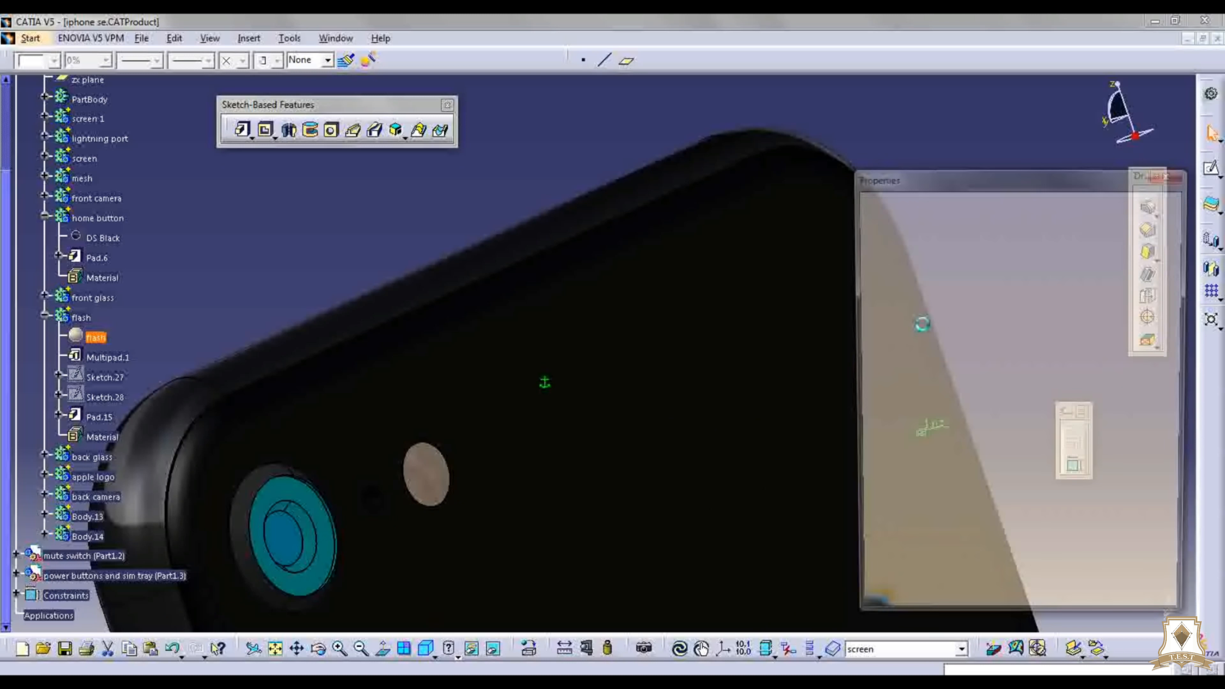
pyautogui.click(979, 223)
pyautogui.click(944, 343)
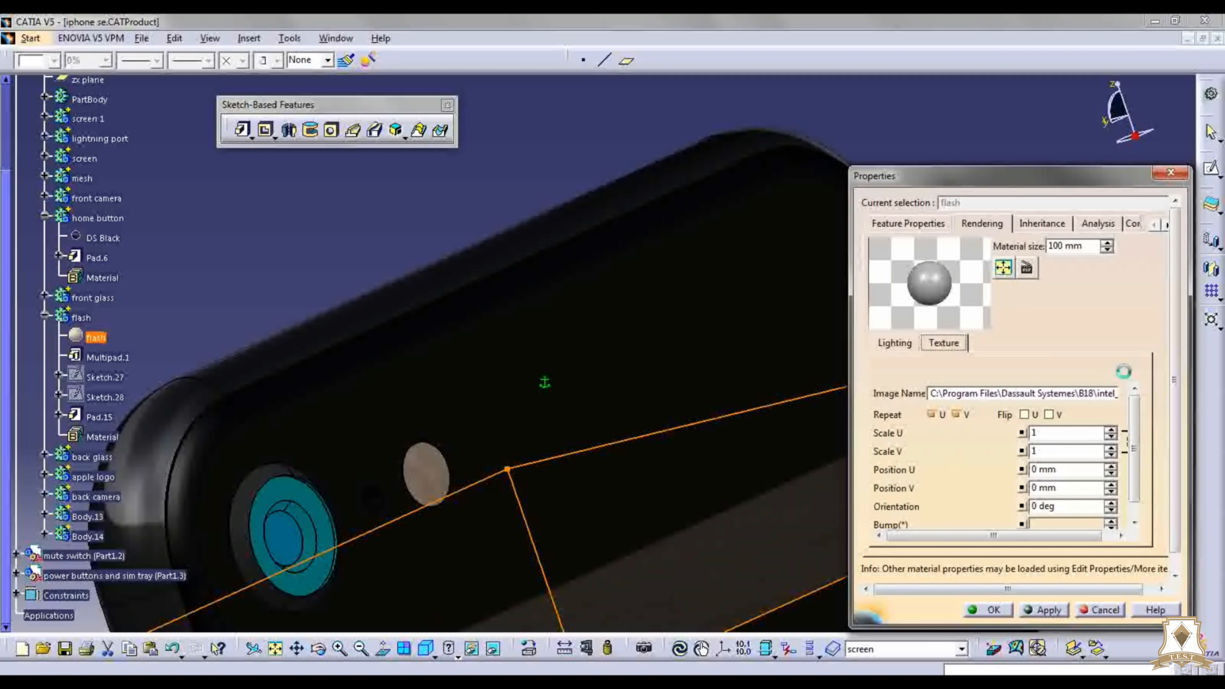
pyautogui.click(1125, 393)
pyautogui.click(205, 128)
pyautogui.click(405, 278)
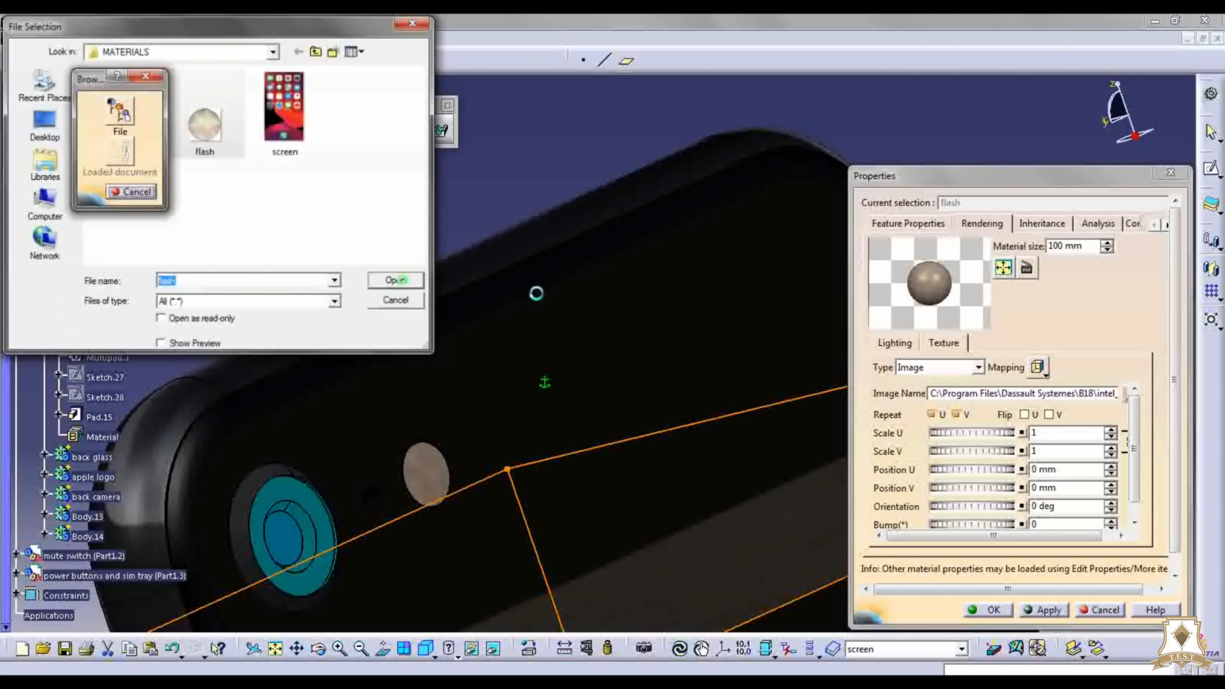
# Step: Set the flash material size to 3.75 mm and shift its texture to Position U 11.6 mm and Position V 2.631 mm
pyautogui.moveTo(1094, 248); pyautogui.dragTo(936, 270)
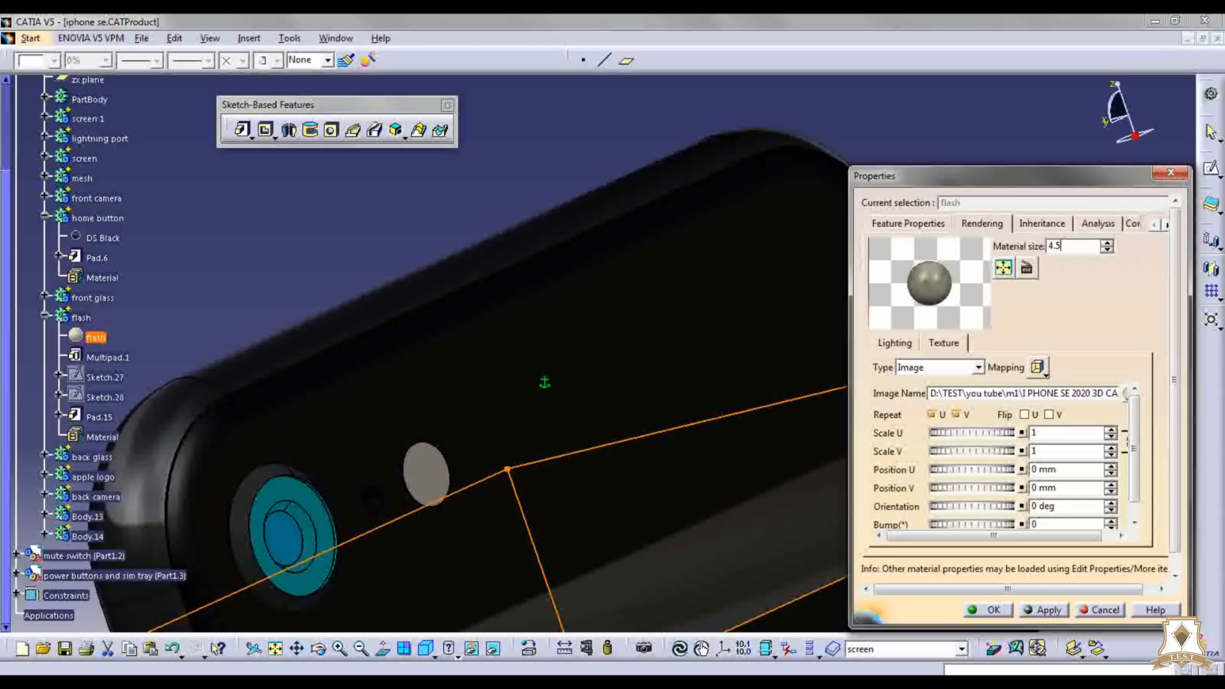
pyautogui.write('4.5')
pyautogui.press('Return')
pyautogui.moveTo(951, 472); pyautogui.dragTo(970, 489)
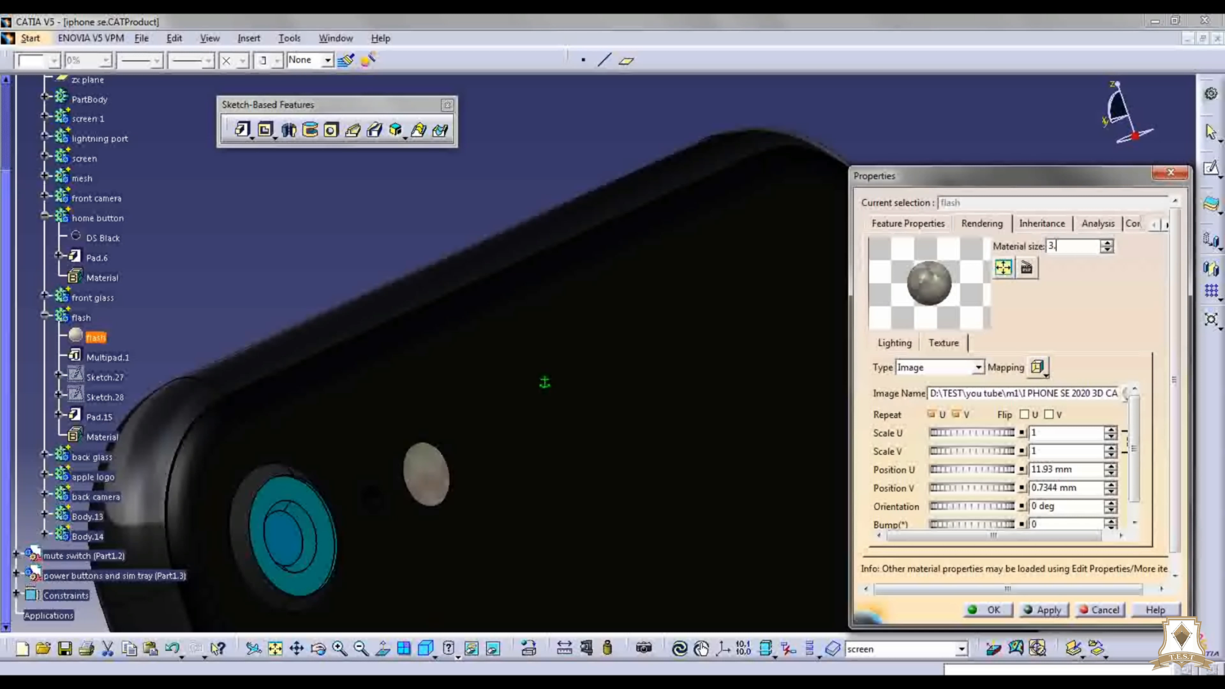
pyautogui.moveTo(964, 469); pyautogui.dragTo(972, 490)
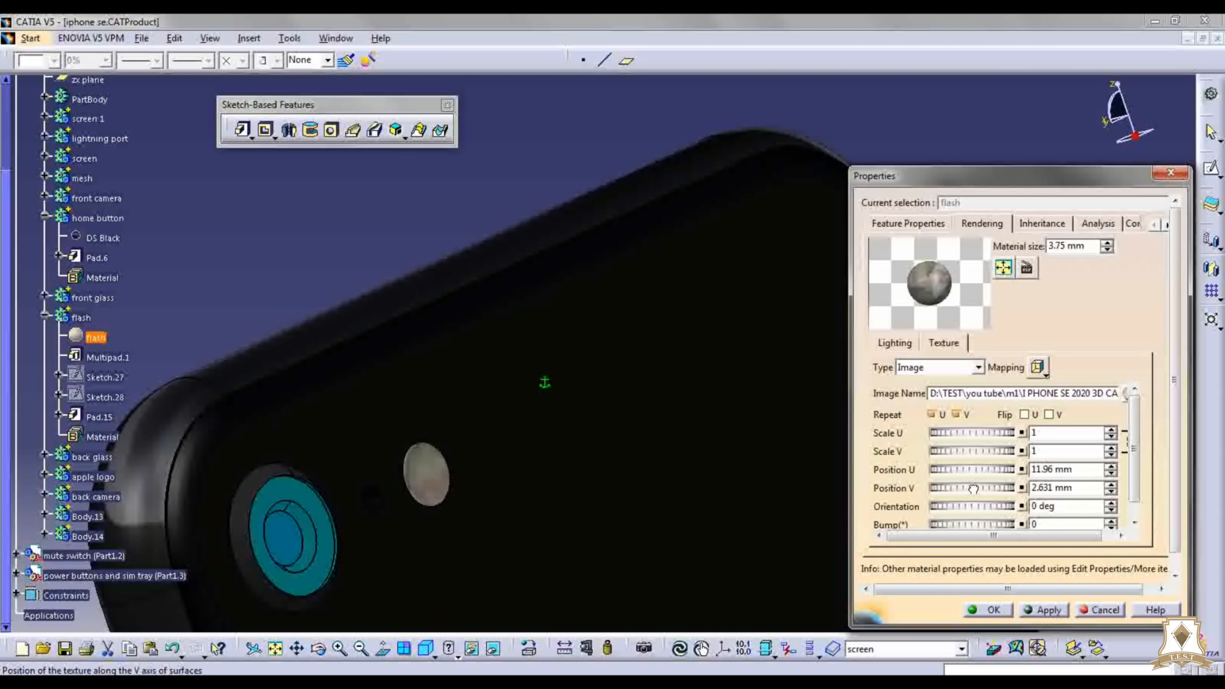
pyautogui.moveTo(970, 470); pyautogui.dragTo(967, 471)
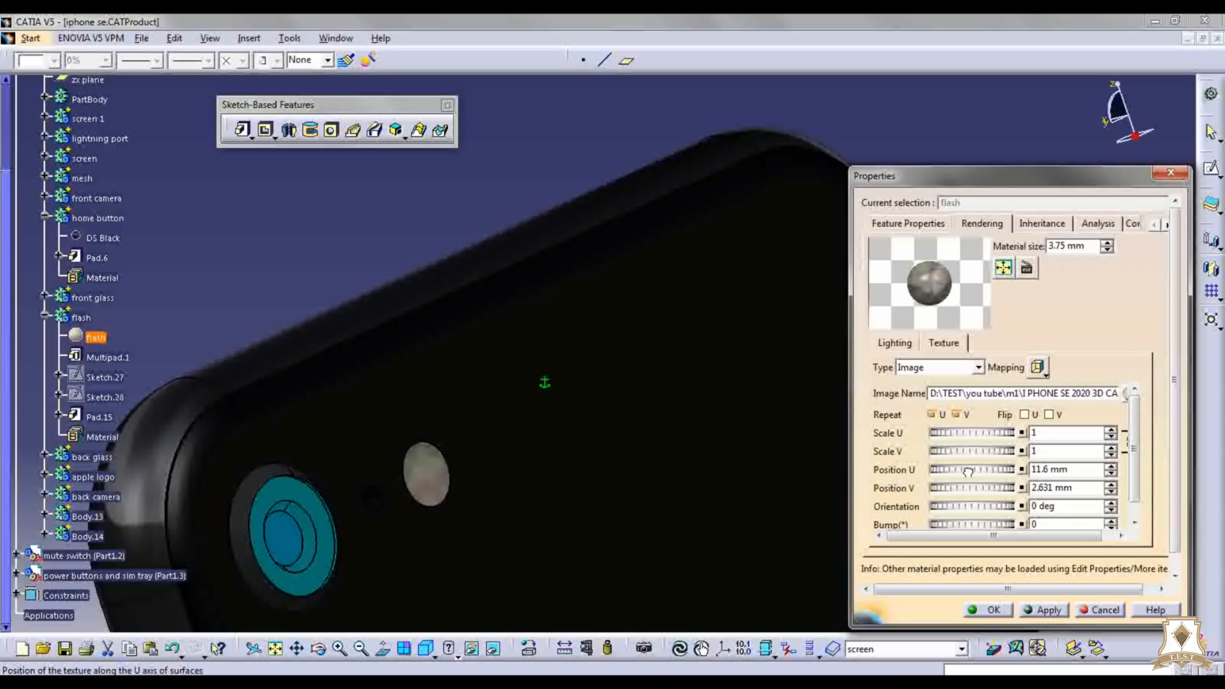
pyautogui.click(988, 609)
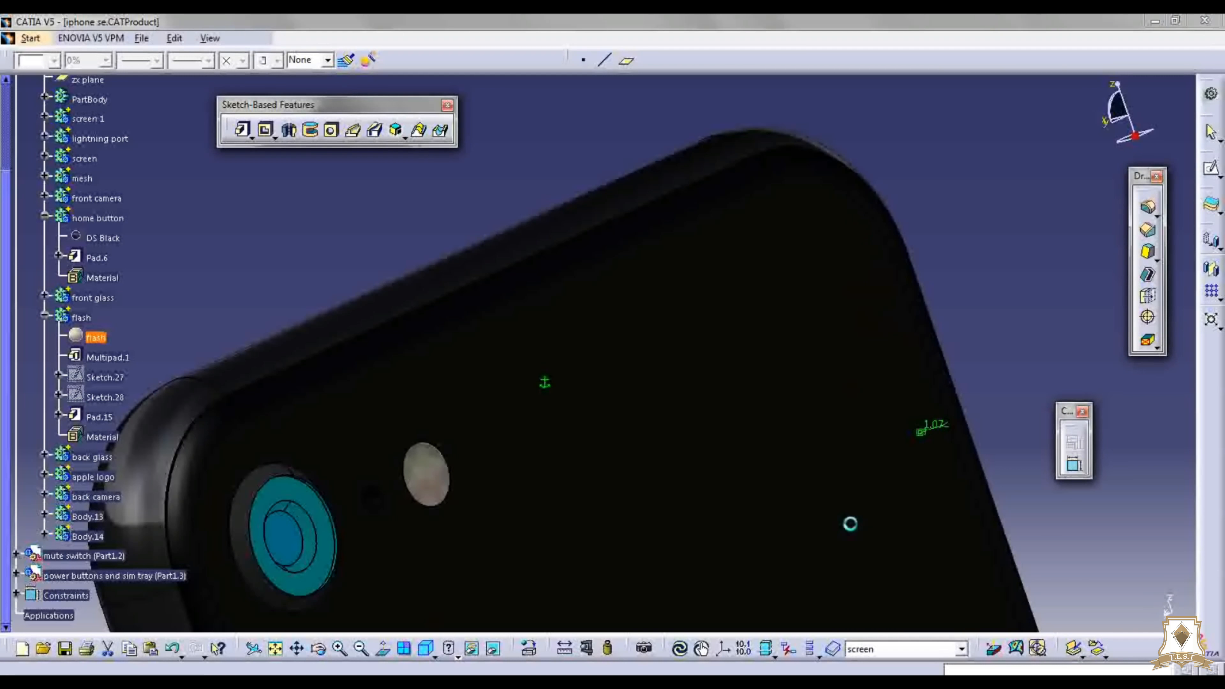
# Step: Apply the Aluminium material from the Metal family to the apple logo body and close the library
pyautogui.keyDown('ctrl'); pyautogui.moveTo(716, 520); pyautogui.dragTo(713, 613, button='middle'); pyautogui.keyUp('ctrl')
pyautogui.moveTo(703, 443); pyautogui.dragTo(660, 127, button='middle')
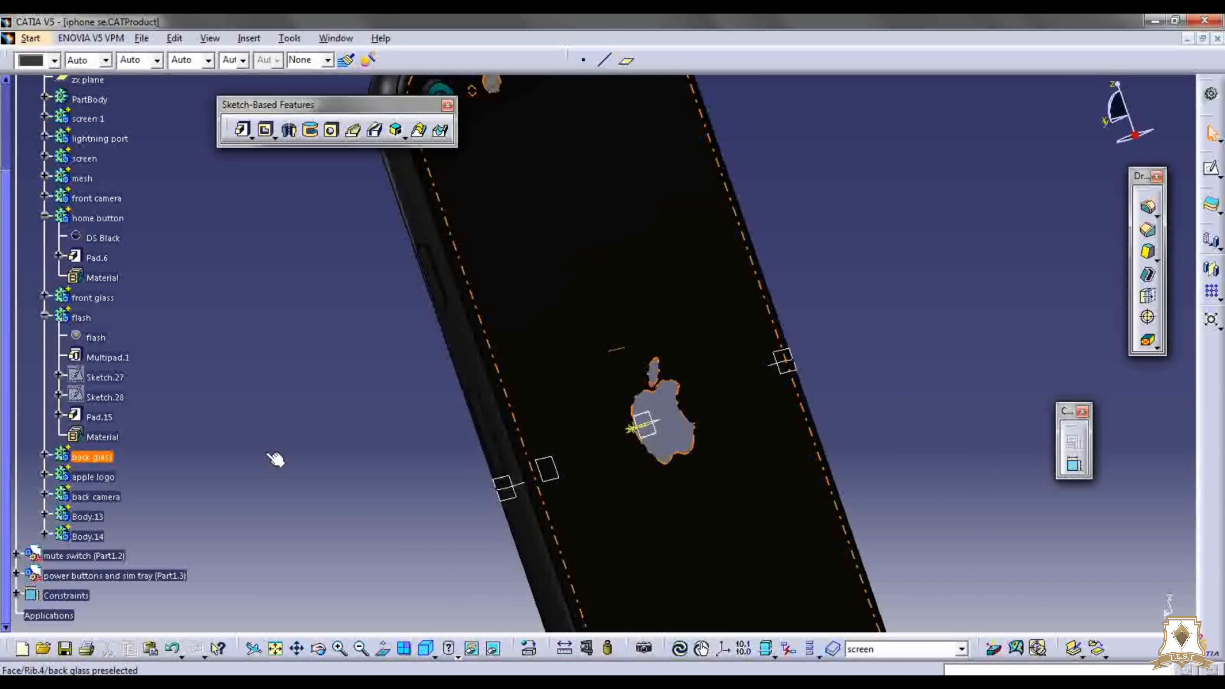
pyautogui.keyDown('ctrl'); pyautogui.moveTo(408, 441); pyautogui.dragTo(396, 495, button='middle'); pyautogui.keyUp('ctrl')
pyautogui.click(93, 477)
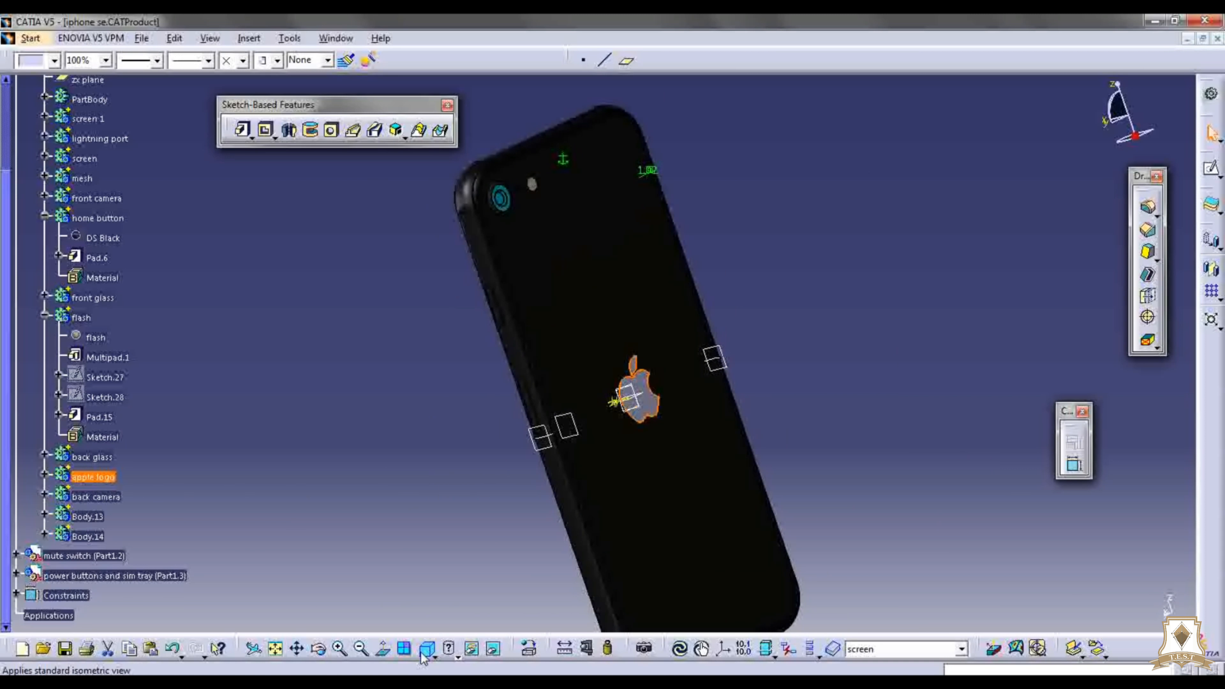
pyautogui.click(530, 648)
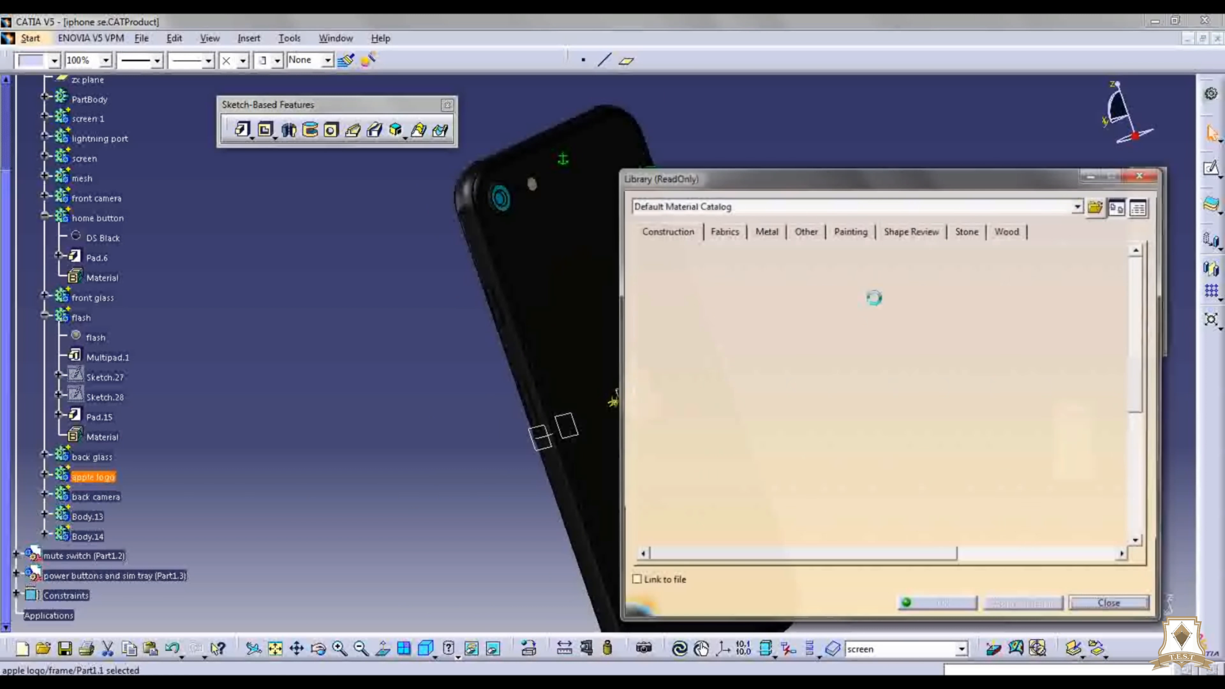
pyautogui.click(766, 231)
pyautogui.moveTo(793, 180); pyautogui.dragTo(868, 120)
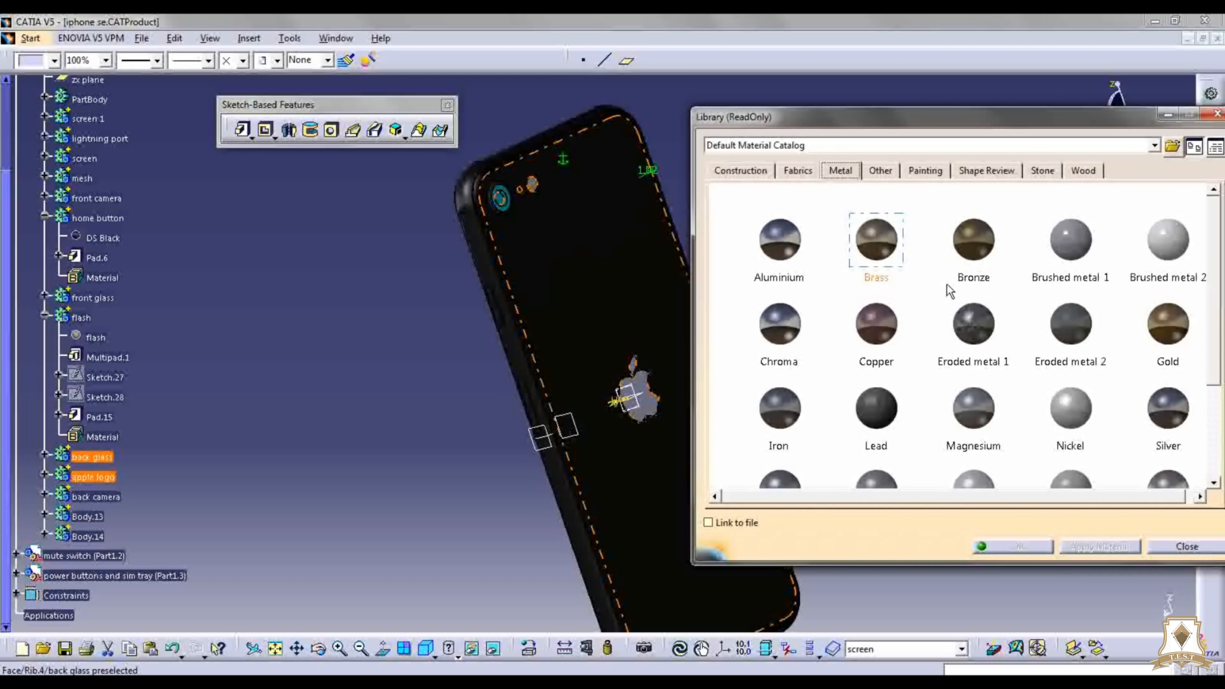
pyautogui.moveTo(1213, 280)
pyautogui.mouseDown()
pyautogui.moveTo(1215, 324)
pyautogui.moveTo(1215, 293)
pyautogui.mouseUp()
pyautogui.click(786, 225)
pyautogui.click(1074, 547)
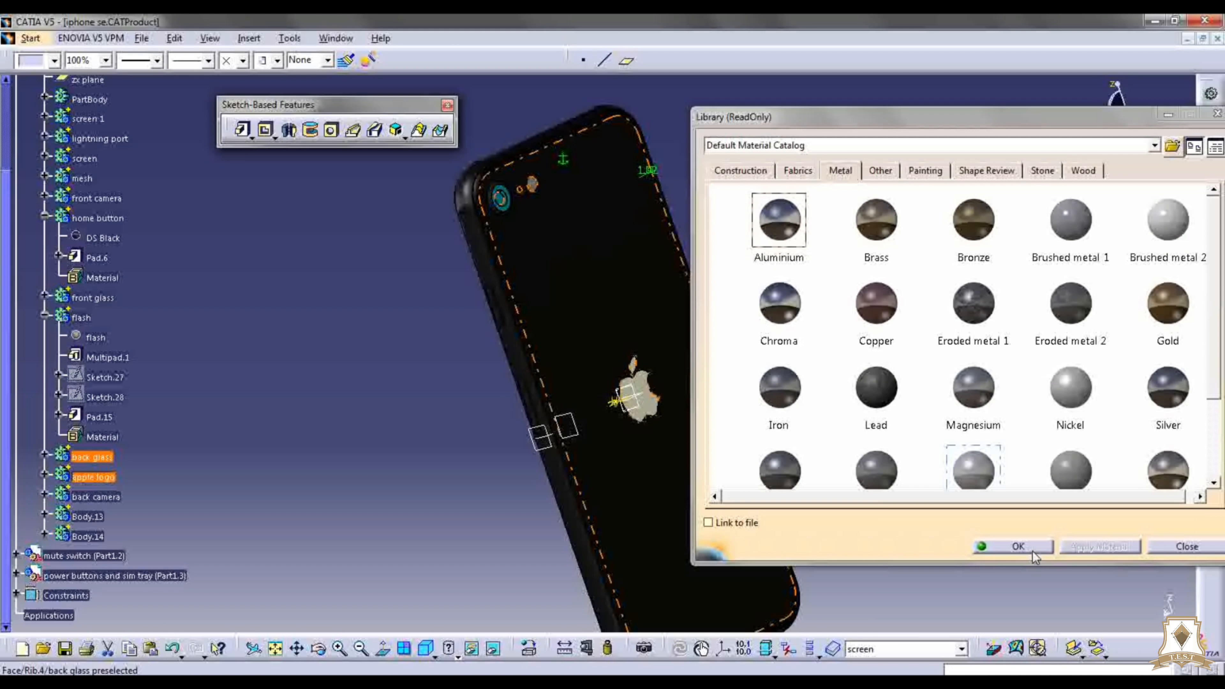
pyautogui.click(1020, 546)
# Step: Apply the Black material from the Painting family to the back camera body
pyautogui.click(93, 497)
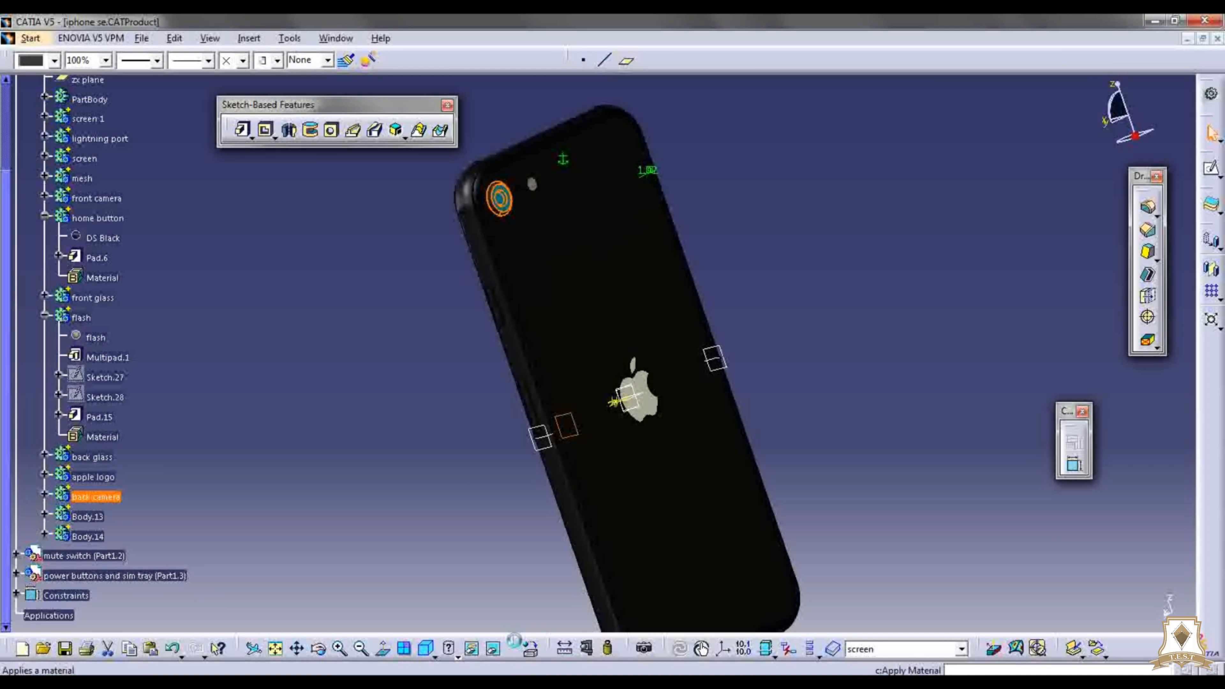
pyautogui.click(515, 642)
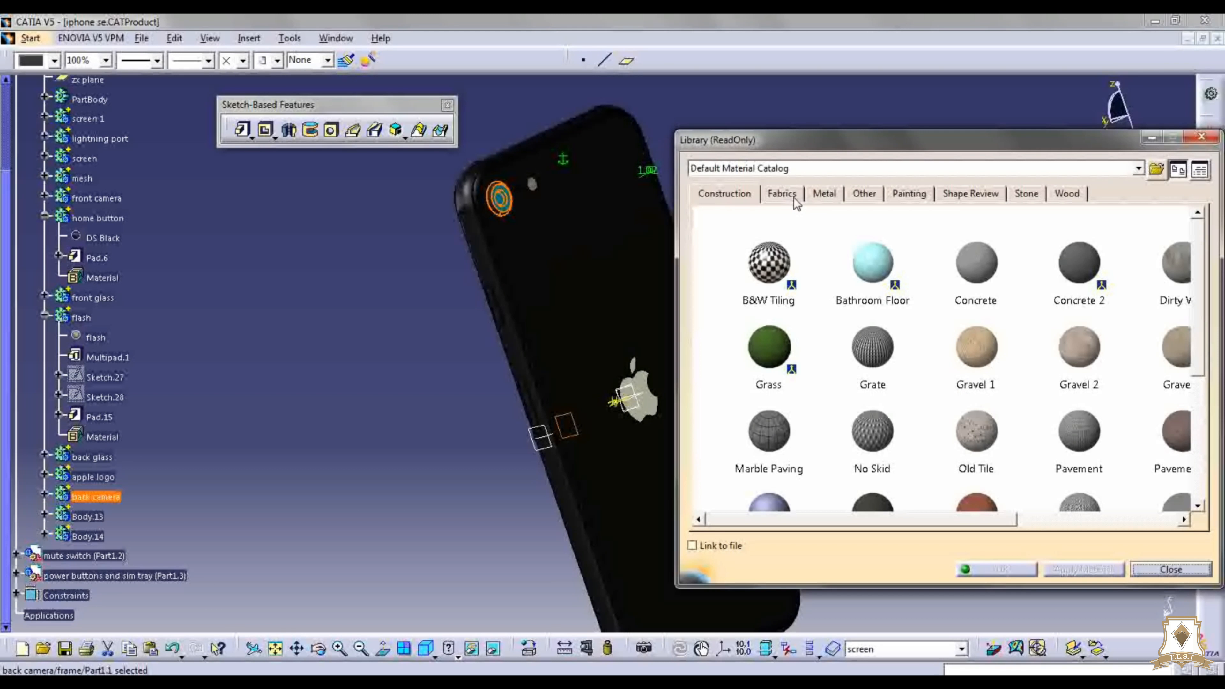
pyautogui.click(782, 194)
pyautogui.click(907, 194)
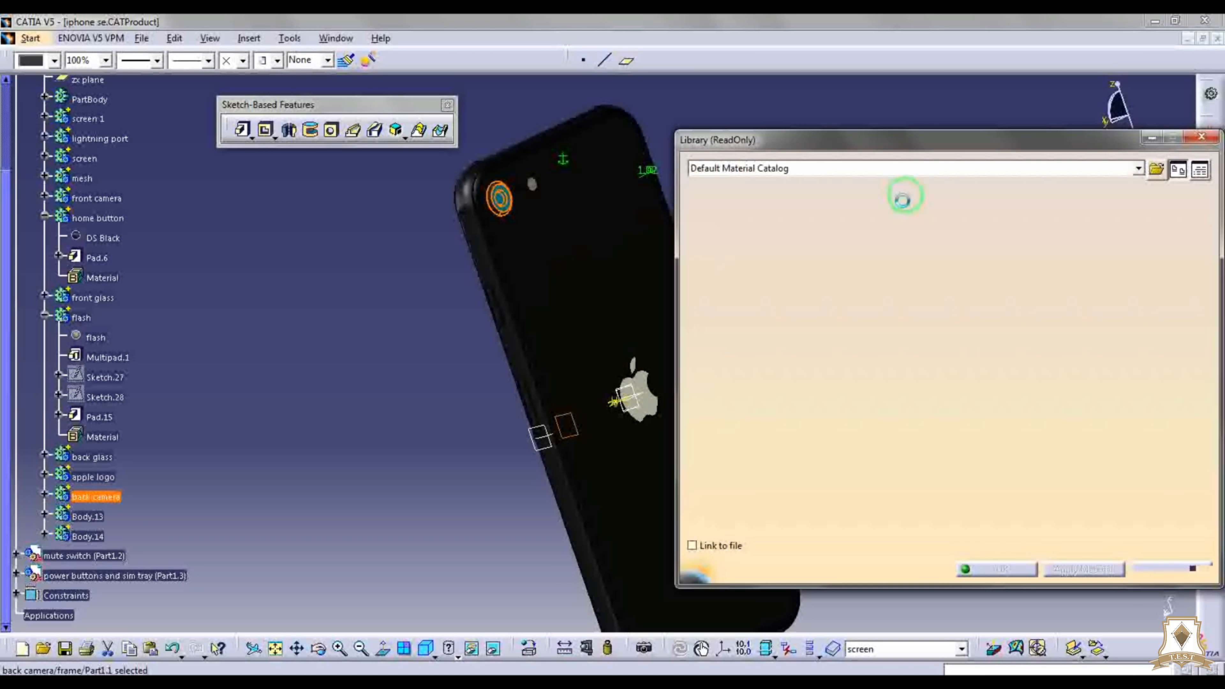
pyautogui.click(858, 349)
pyautogui.click(1003, 570)
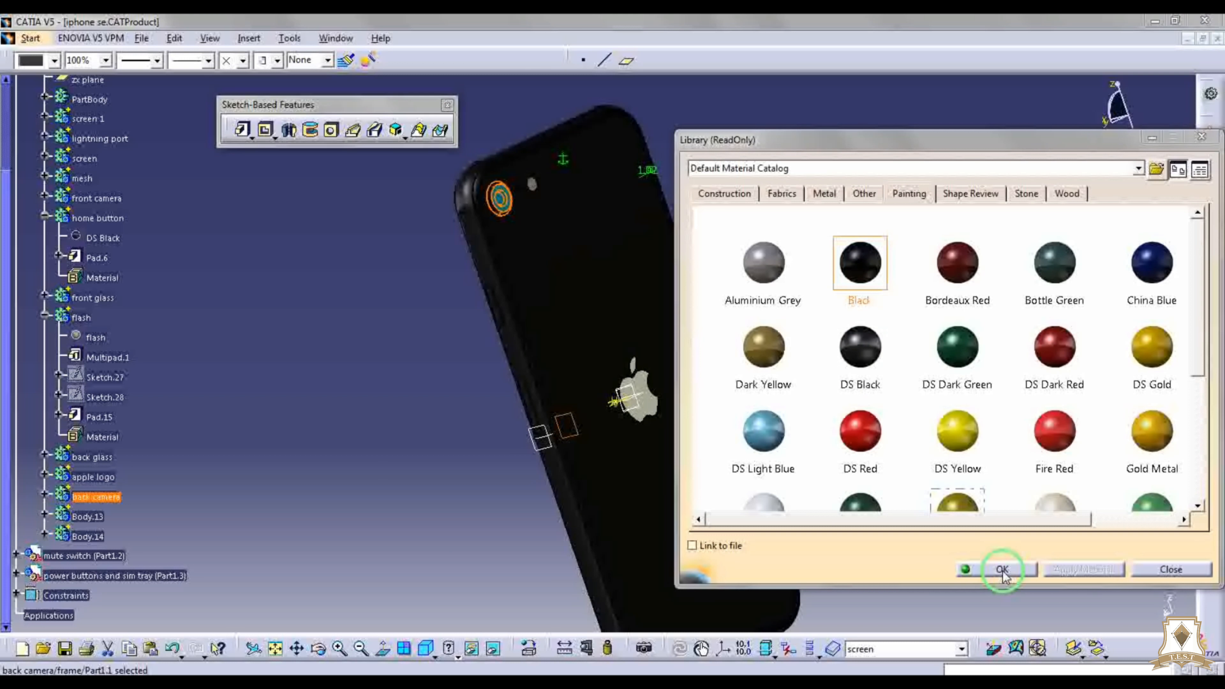
# Step: Check the rendering lighting parameters of the back camera's Black material and collapse the body in the tree
pyautogui.click(44, 455)
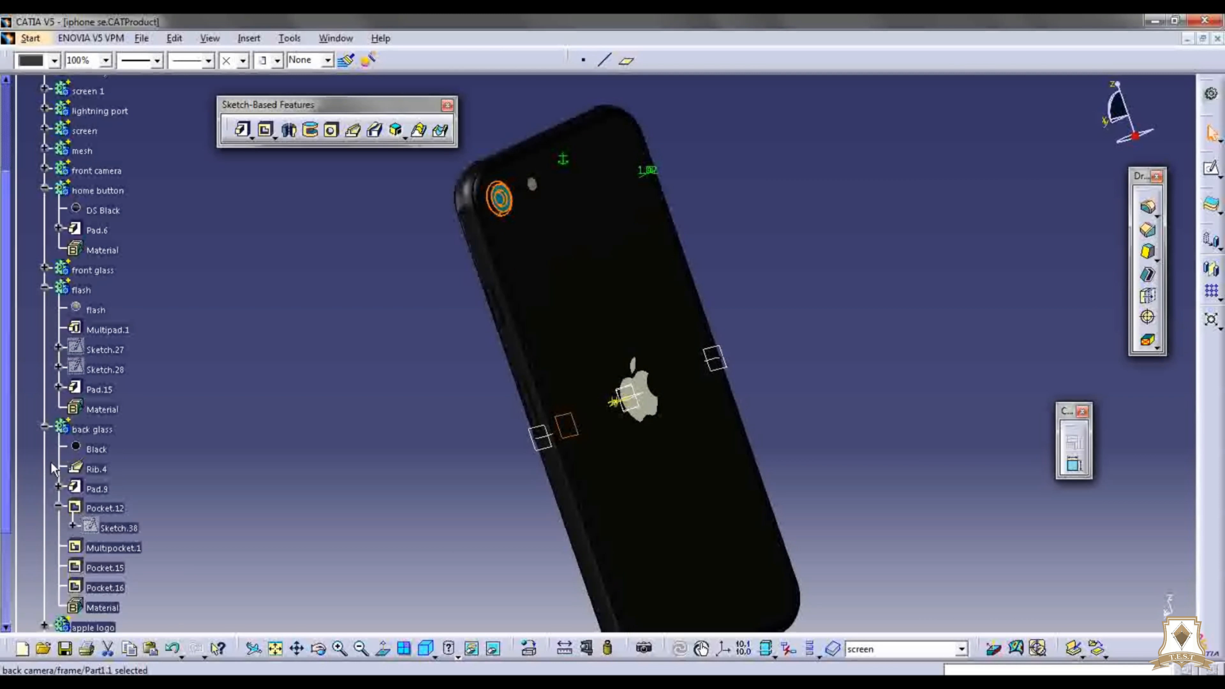
pyautogui.click(45, 428)
pyautogui.click(44, 468)
pyautogui.doubleClick(96, 489)
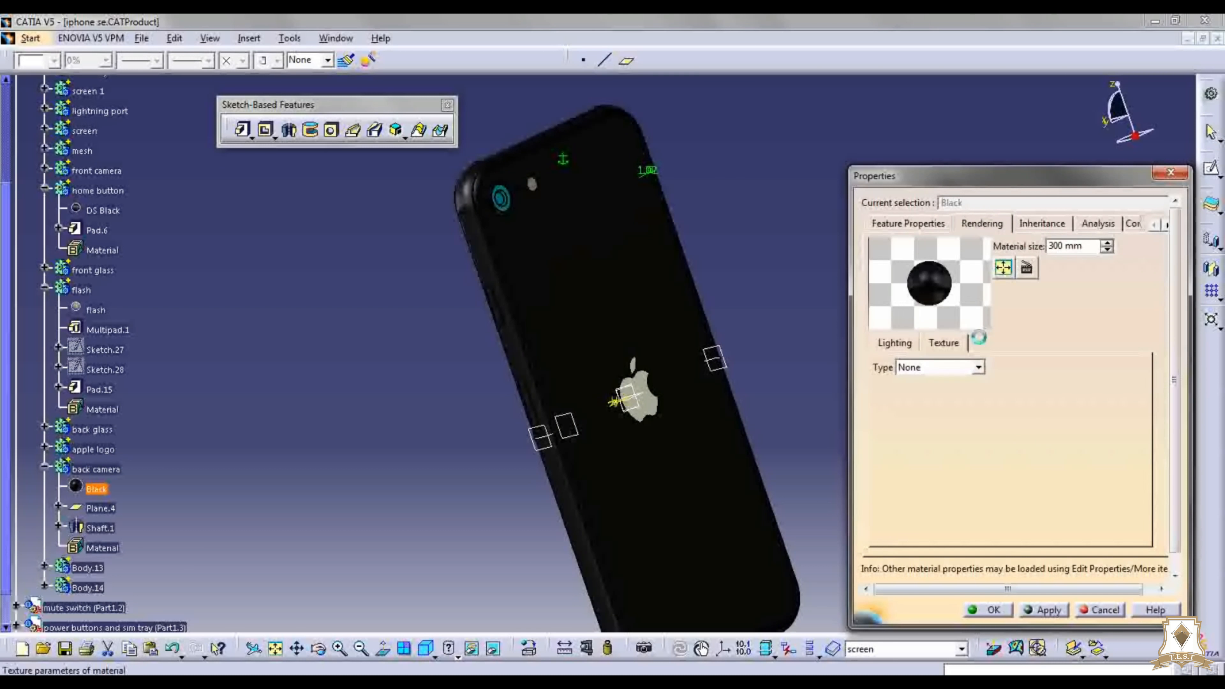
pyautogui.click(898, 346)
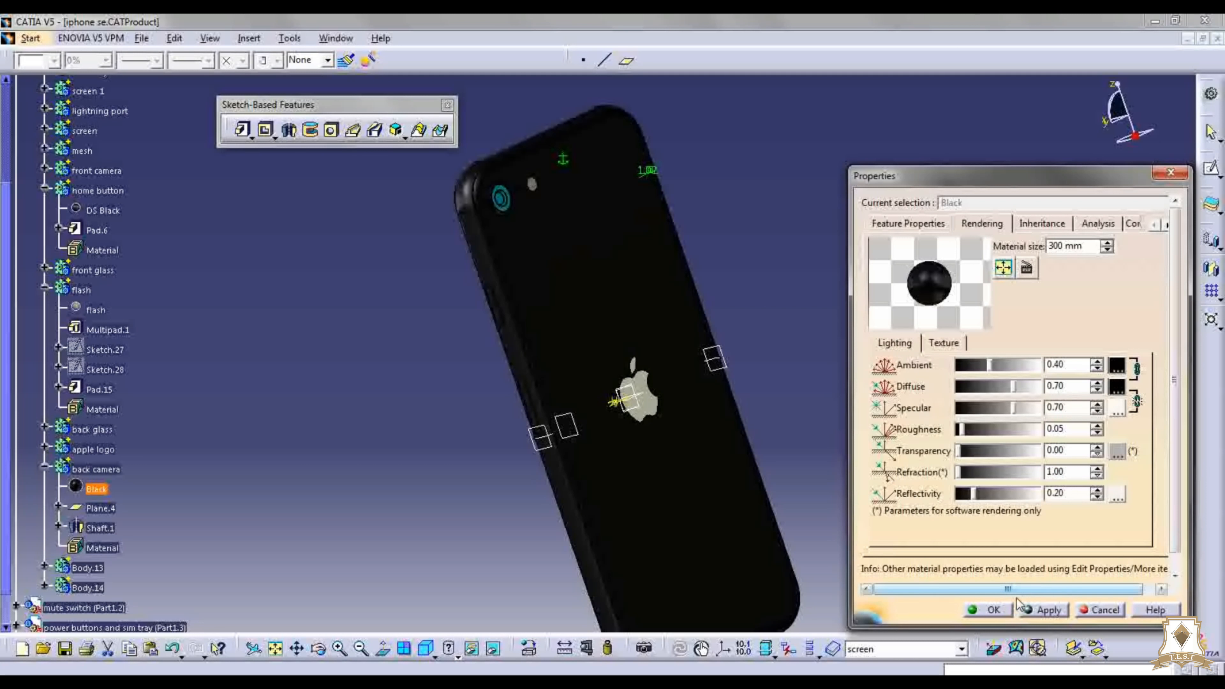
pyautogui.click(45, 466)
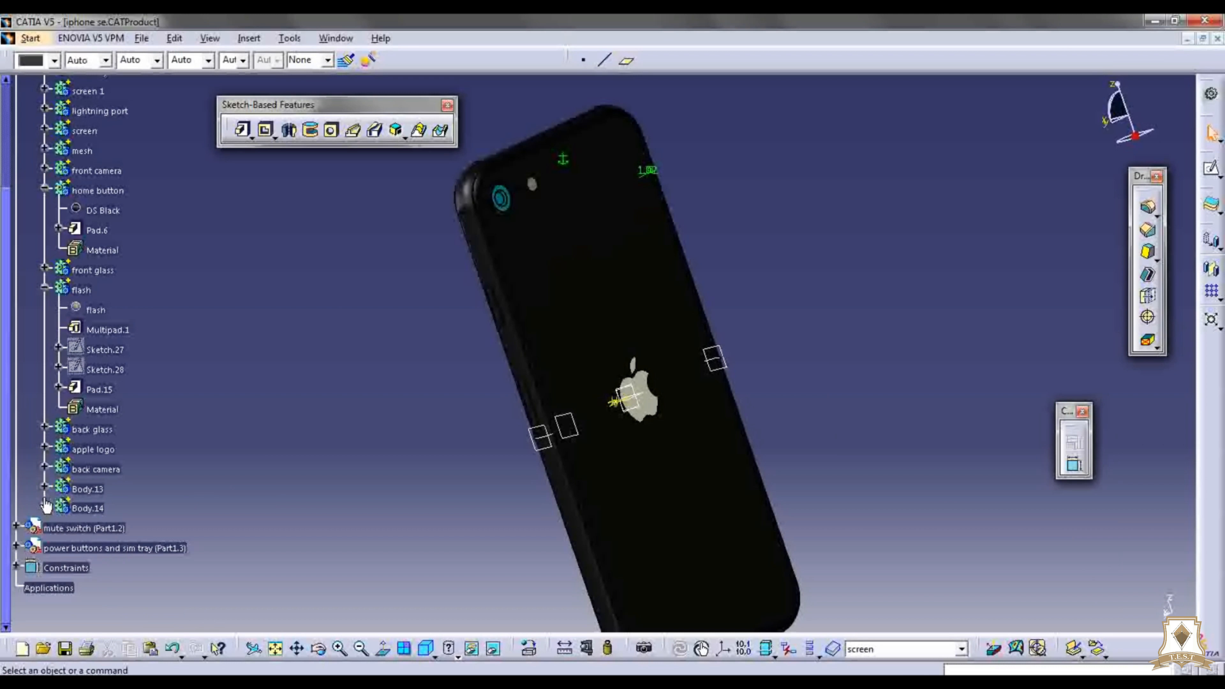
# Step: Apply the Plexiglass material from the Other family to Body.14 over the rear camera and close the library
pyautogui.click(94, 488)
pyautogui.click(84, 504)
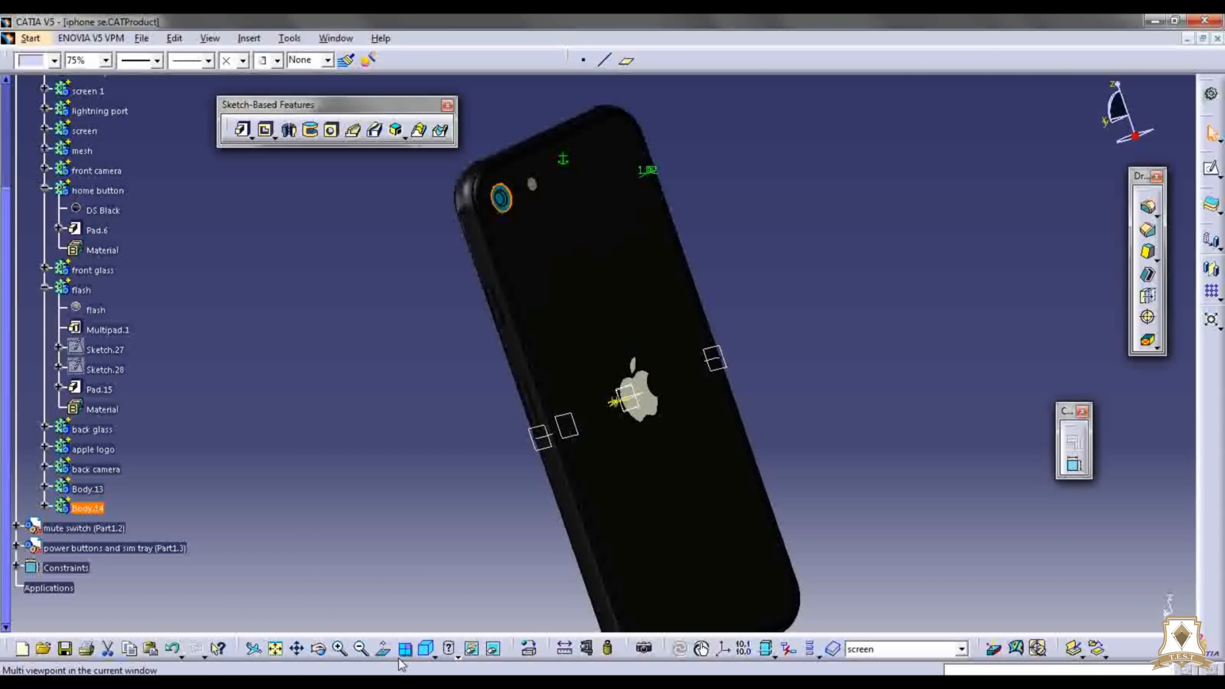
pyautogui.click(528, 647)
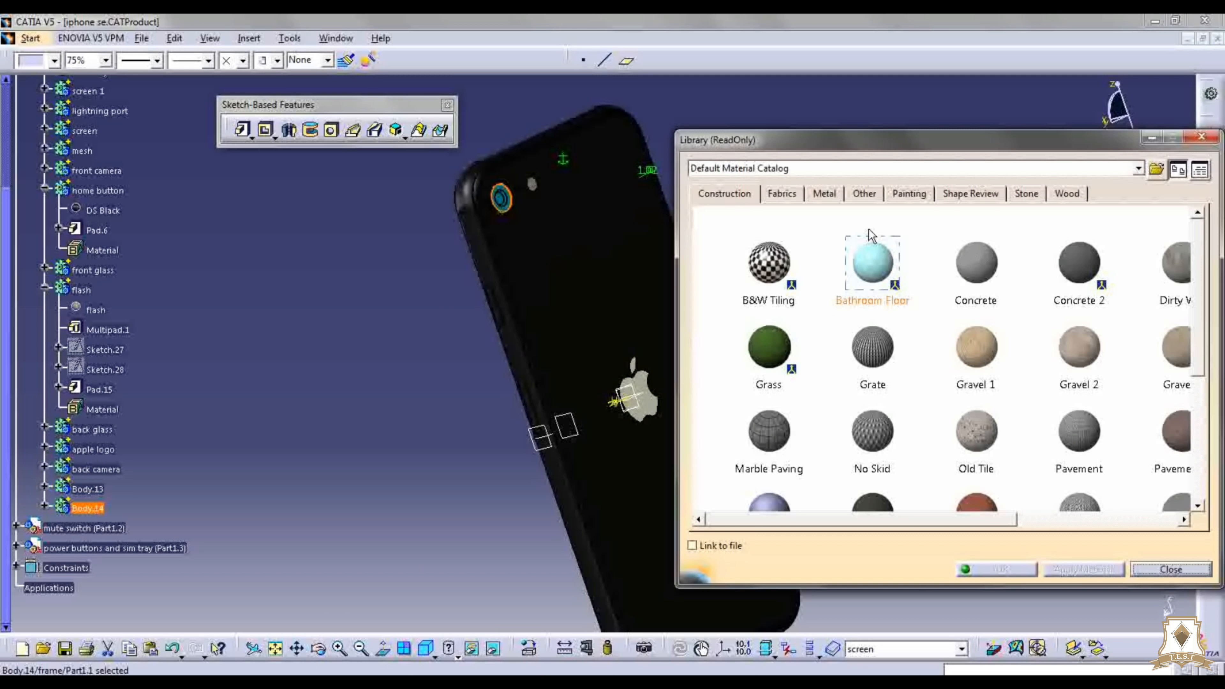
pyautogui.click(782, 193)
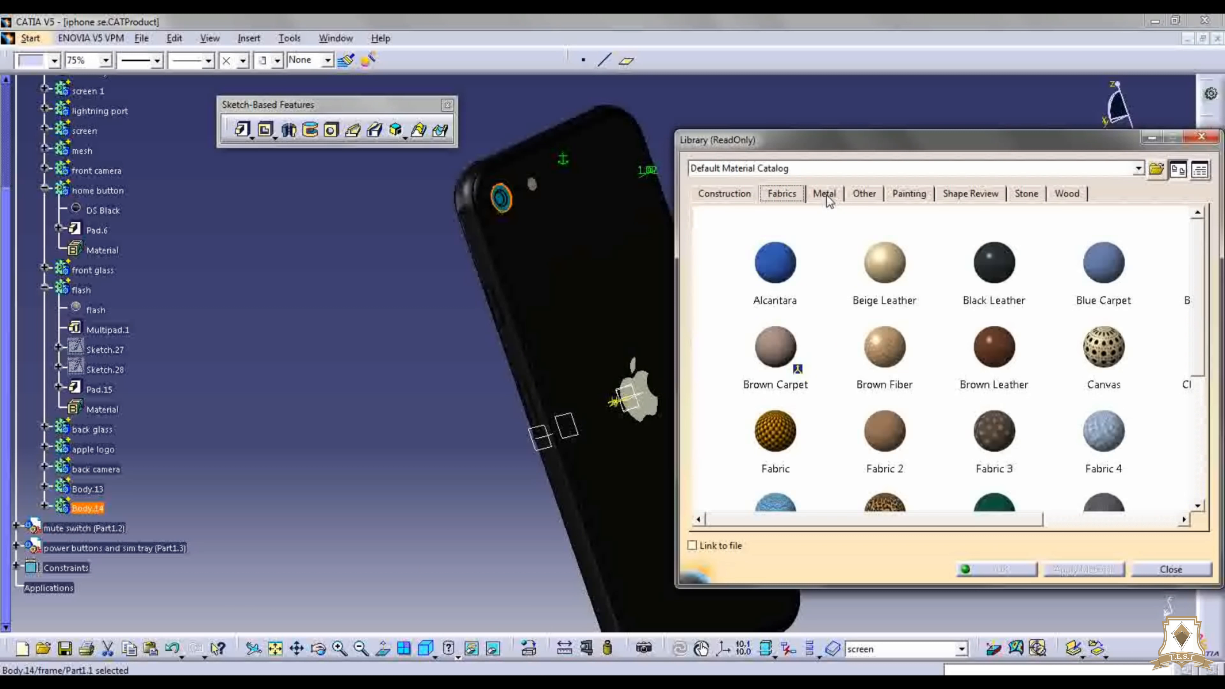
pyautogui.click(825, 193)
pyautogui.click(877, 196)
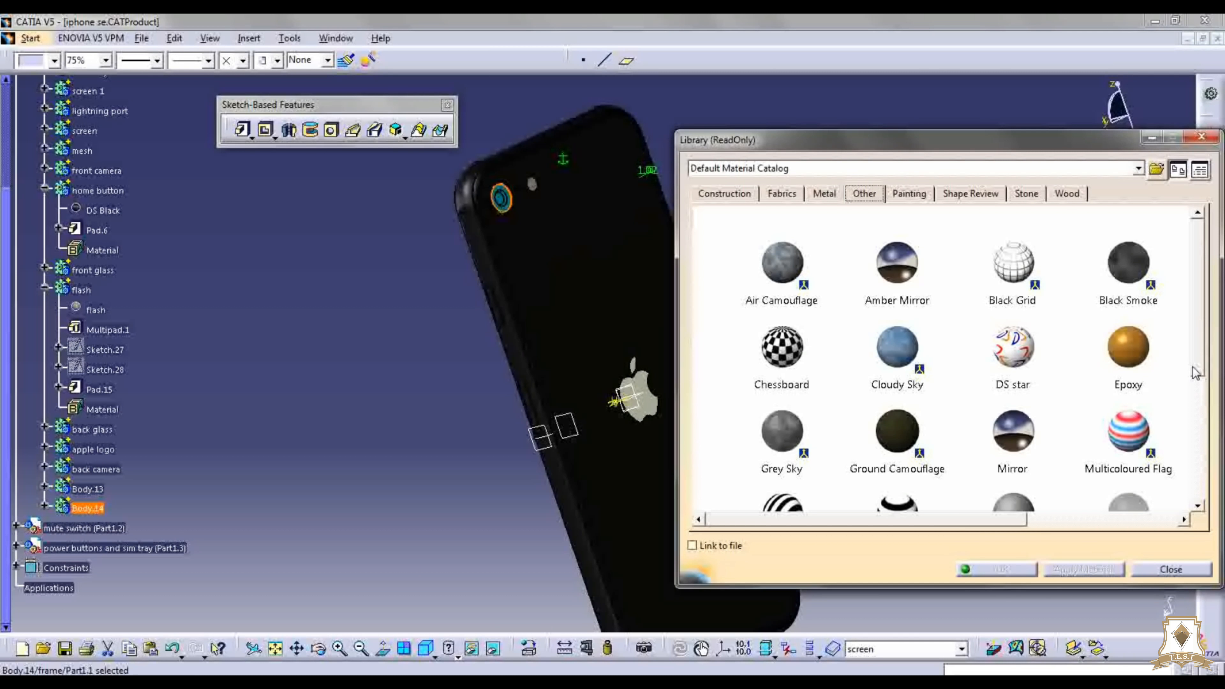
pyautogui.scroll(-3, 1110, 410)
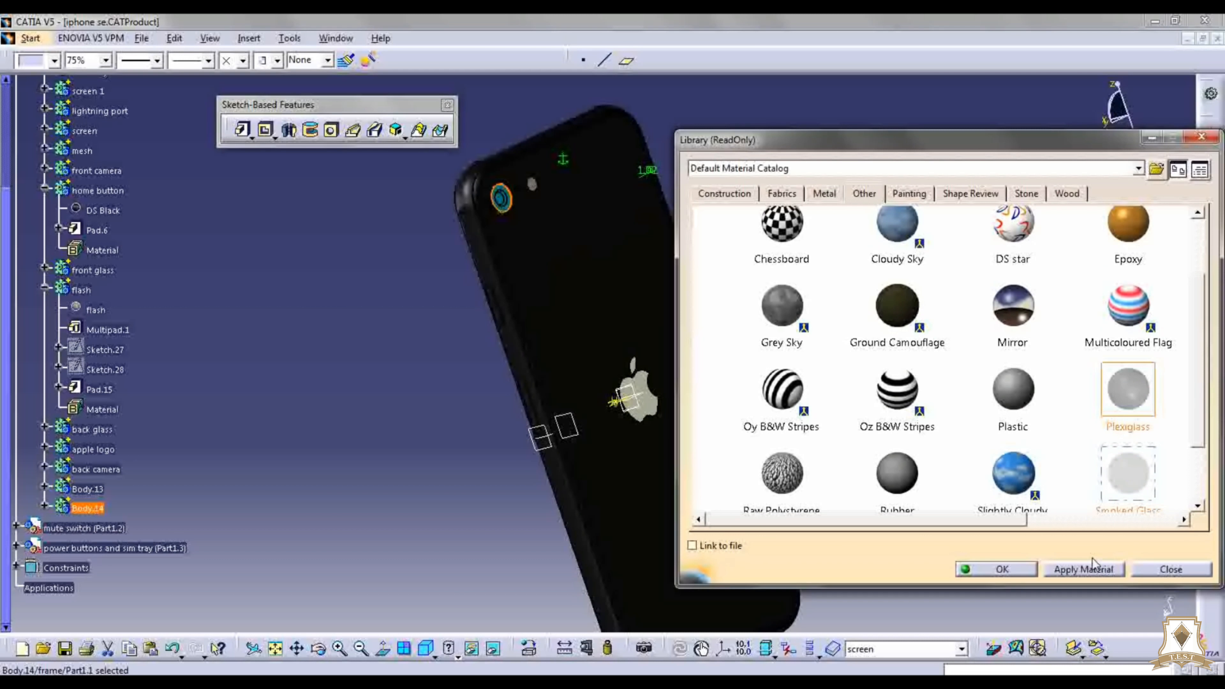
pyautogui.click(1084, 569)
pyautogui.click(999, 569)
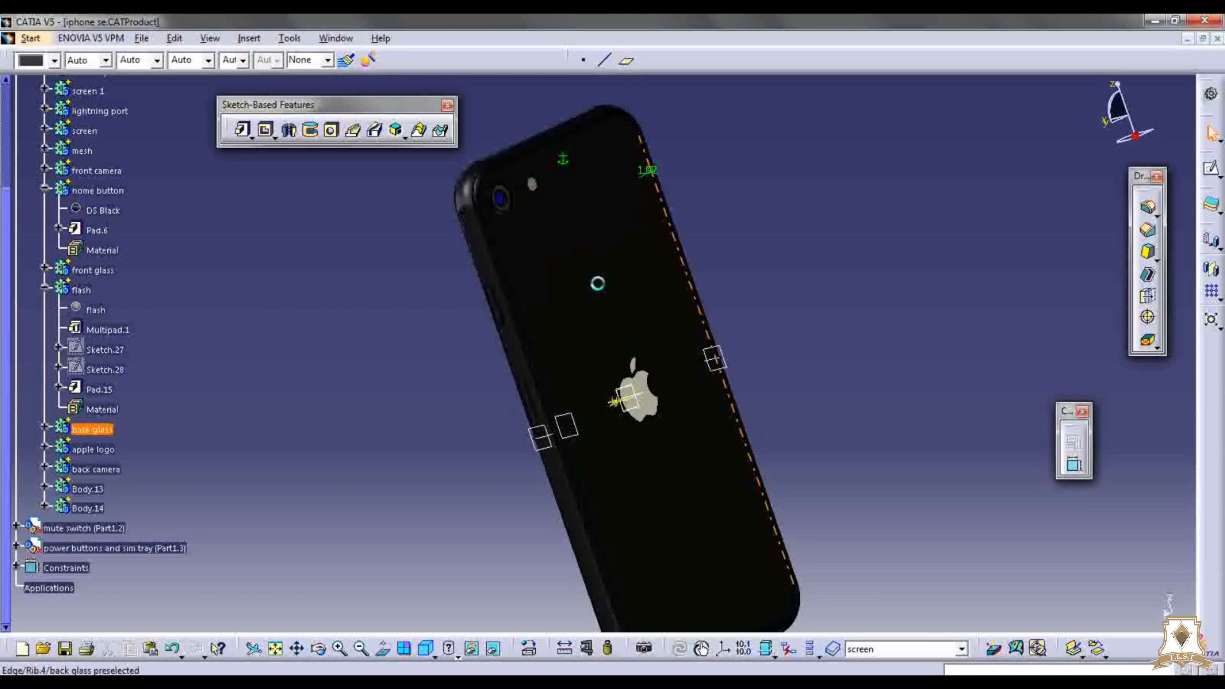
# Step: Collapse the frame part in the tree and activate the top-level iphone se product for assembly-level work
pyautogui.moveTo(430, 287); pyautogui.dragTo(453, 452, button='middle')
pyautogui.scroll(5, 248, 419)
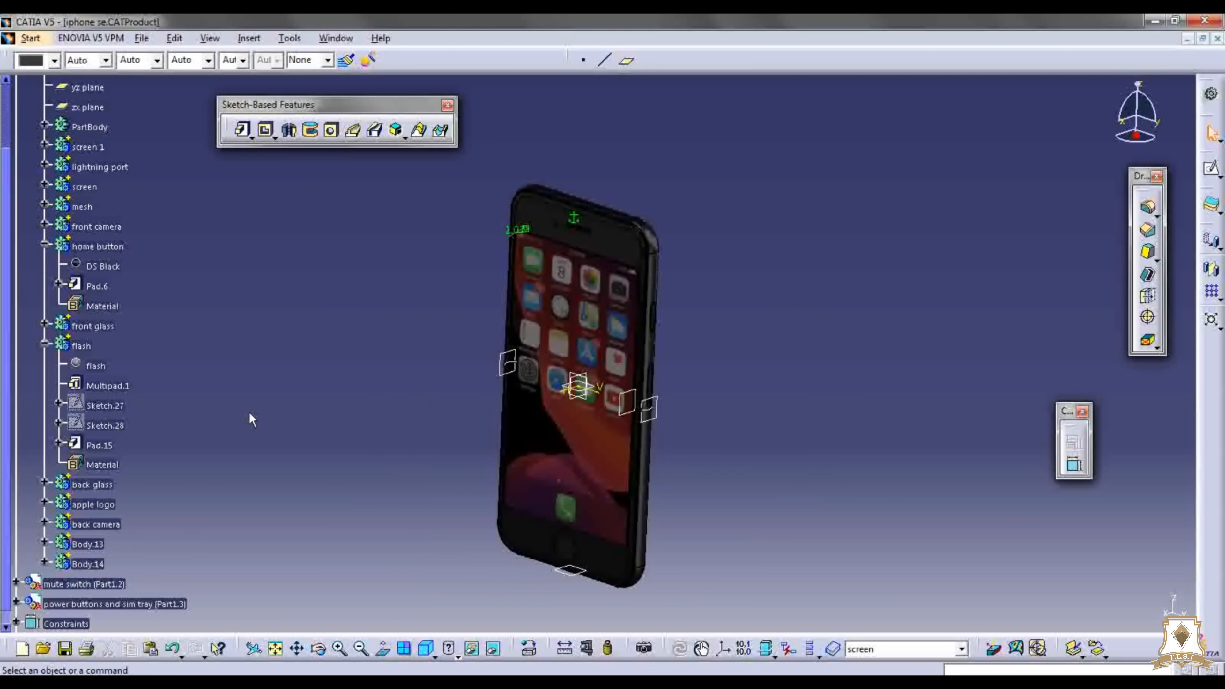
pyautogui.click(17, 248)
pyautogui.doubleClick(41, 232)
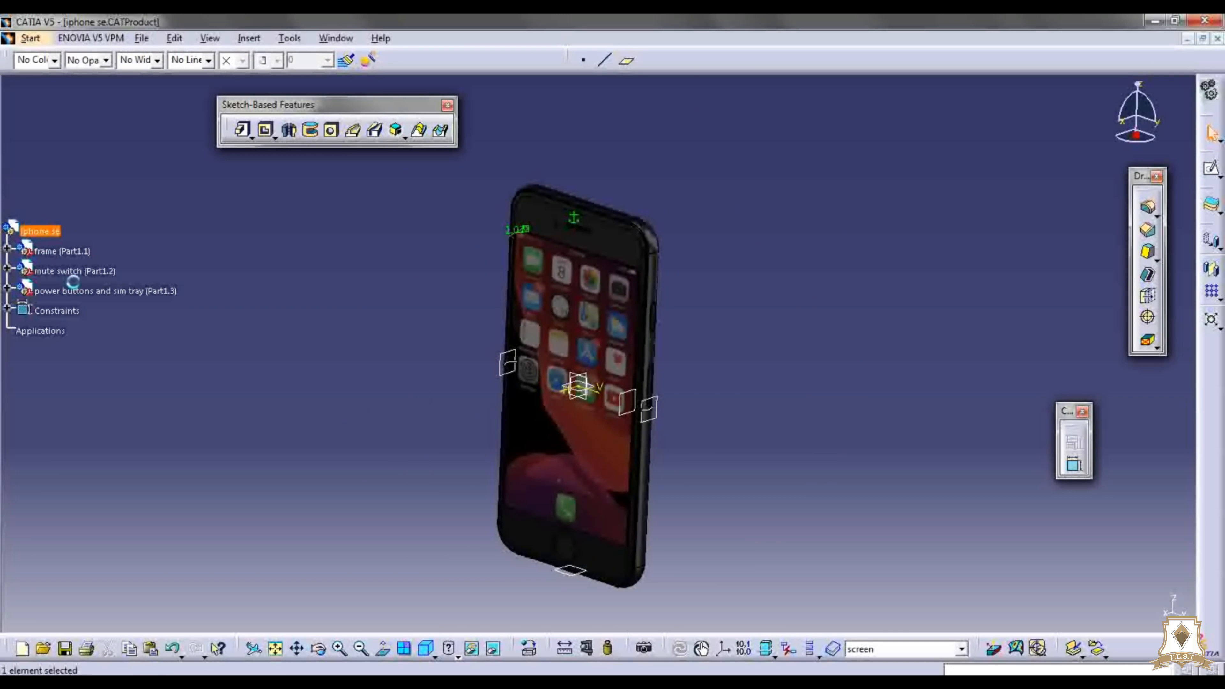
pyautogui.moveTo(471, 314); pyautogui.dragTo(617, 358, button='middle')
pyautogui.scroll(-1, 624, 446)
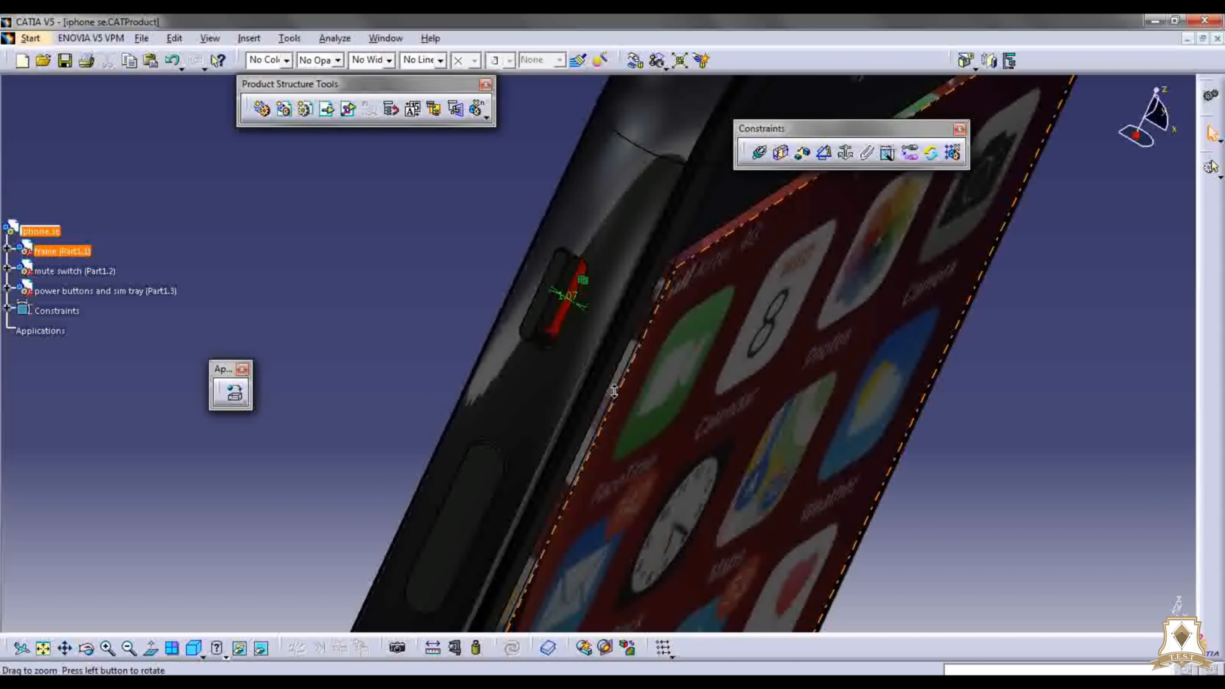
# Step: Apply the DS Black material from the Painting family to the mute switch's button body
pyautogui.click(8, 268)
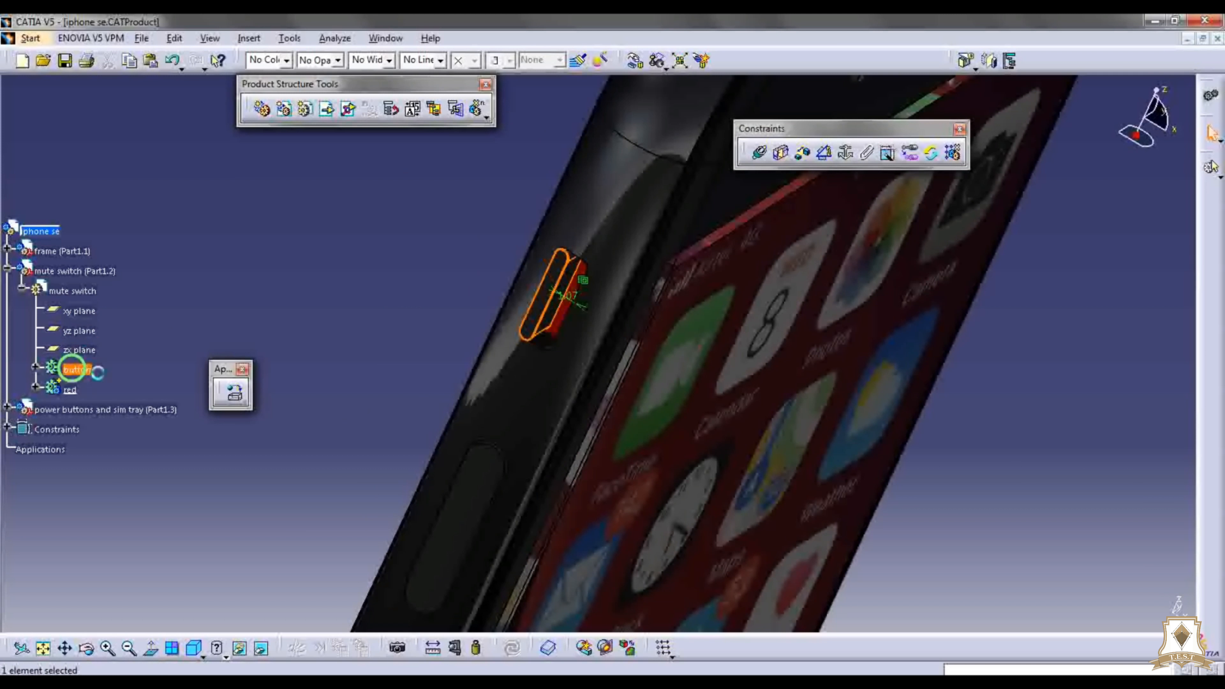
pyautogui.click(77, 370)
pyautogui.click(235, 392)
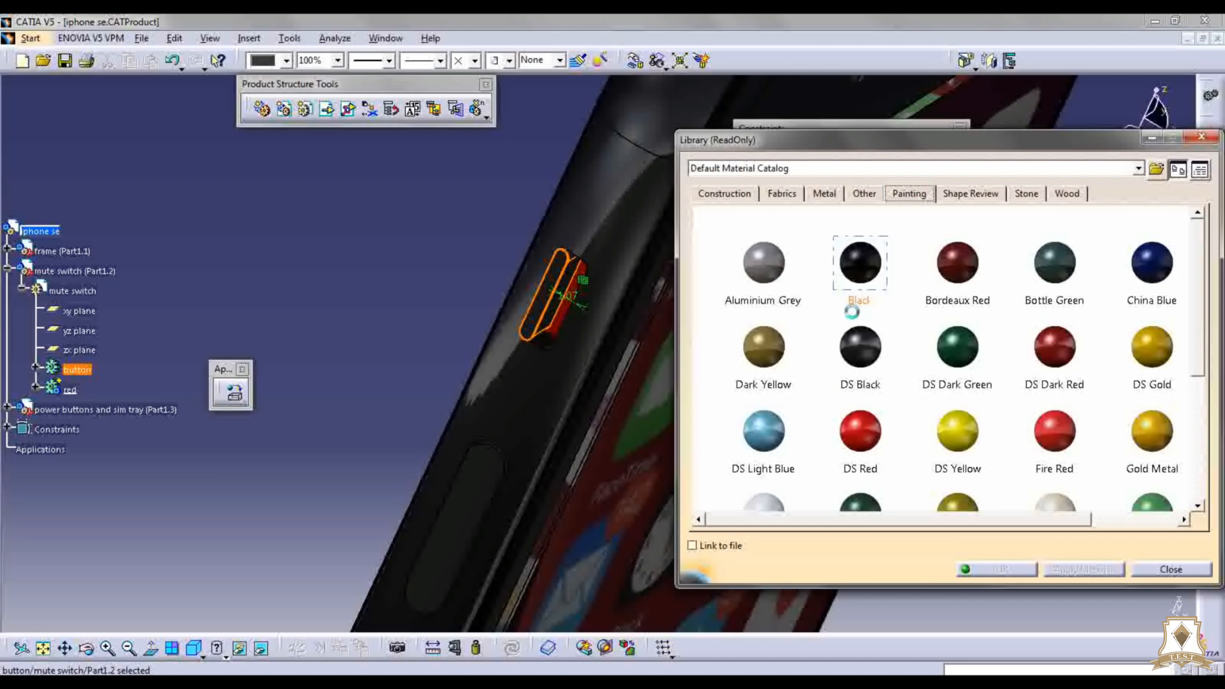
pyautogui.click(860, 347)
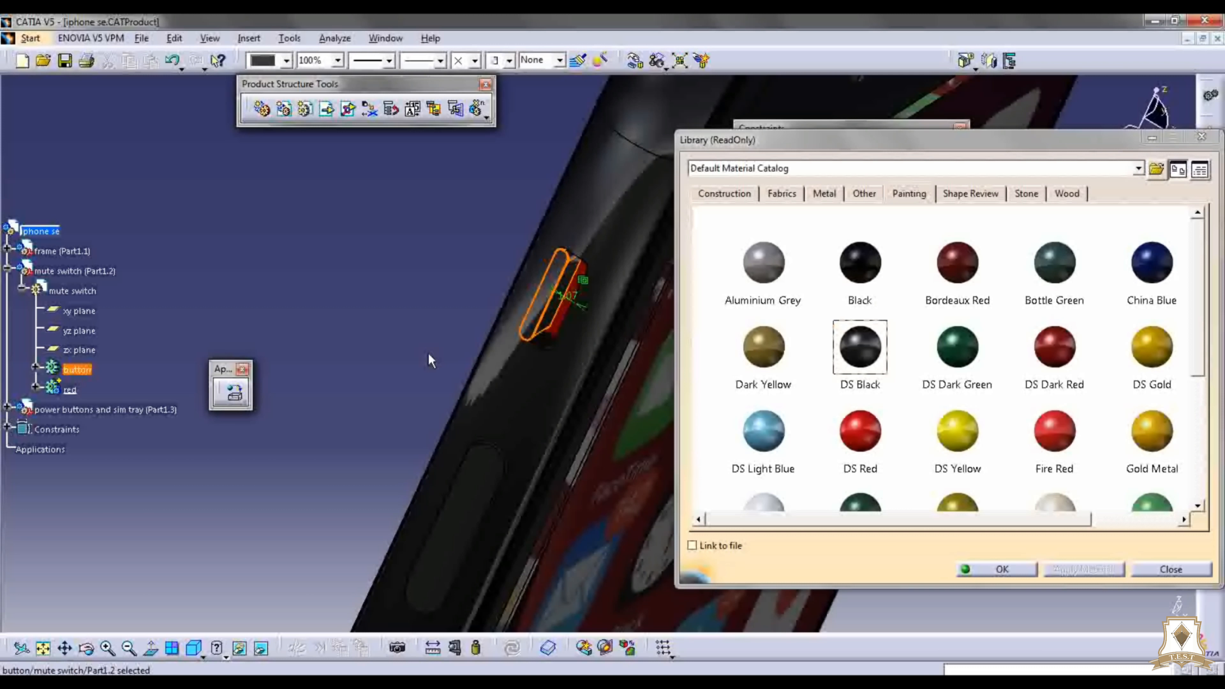
# Step: Apply the DS Red material from the Painting family to the mute switch's red body and close the library
pyautogui.click(860, 431)
pyautogui.click(1074, 570)
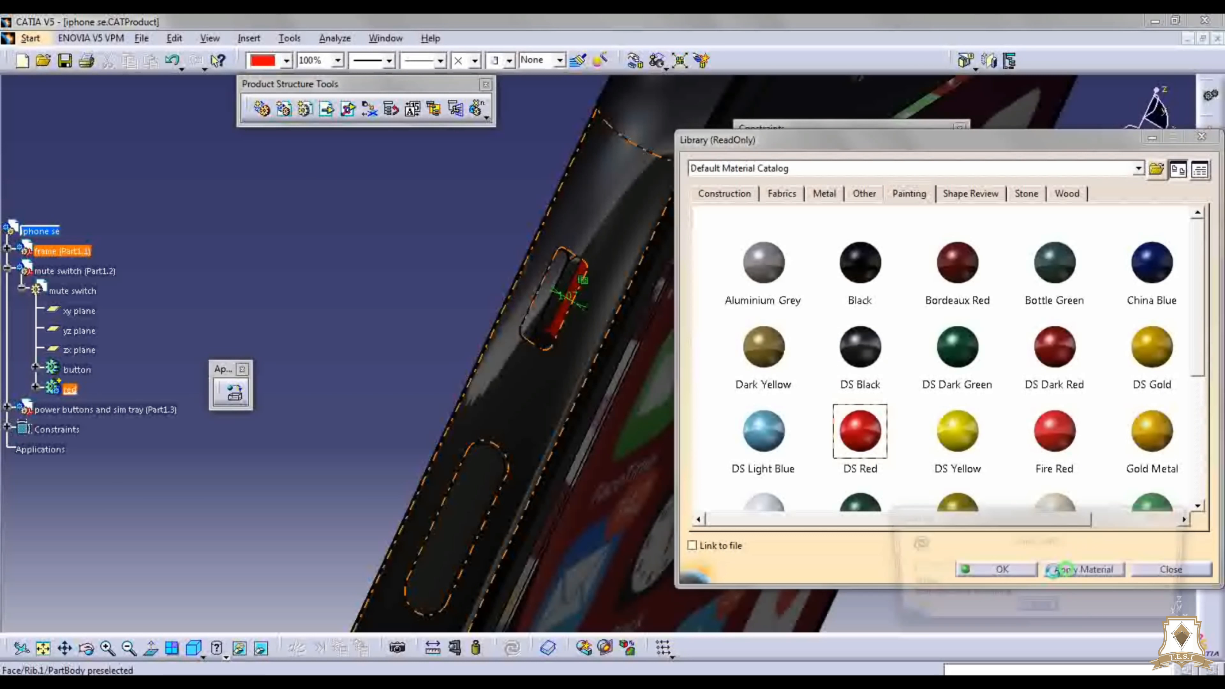
pyautogui.click(1064, 475)
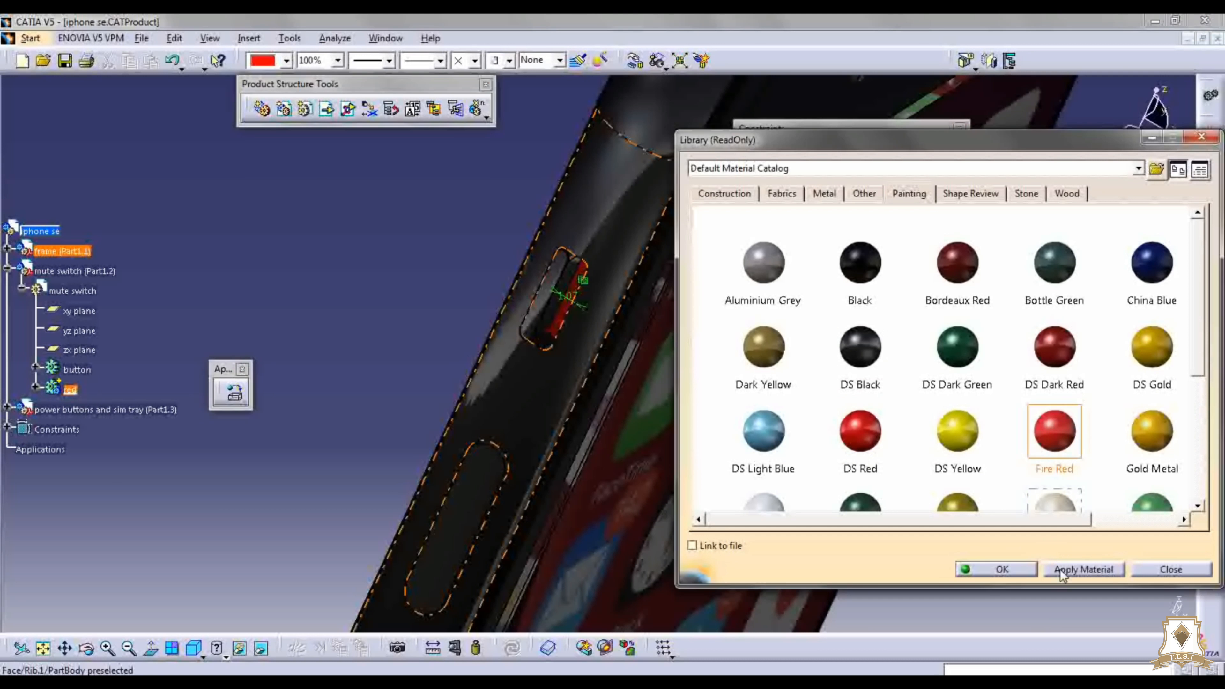
pyautogui.click(861, 442)
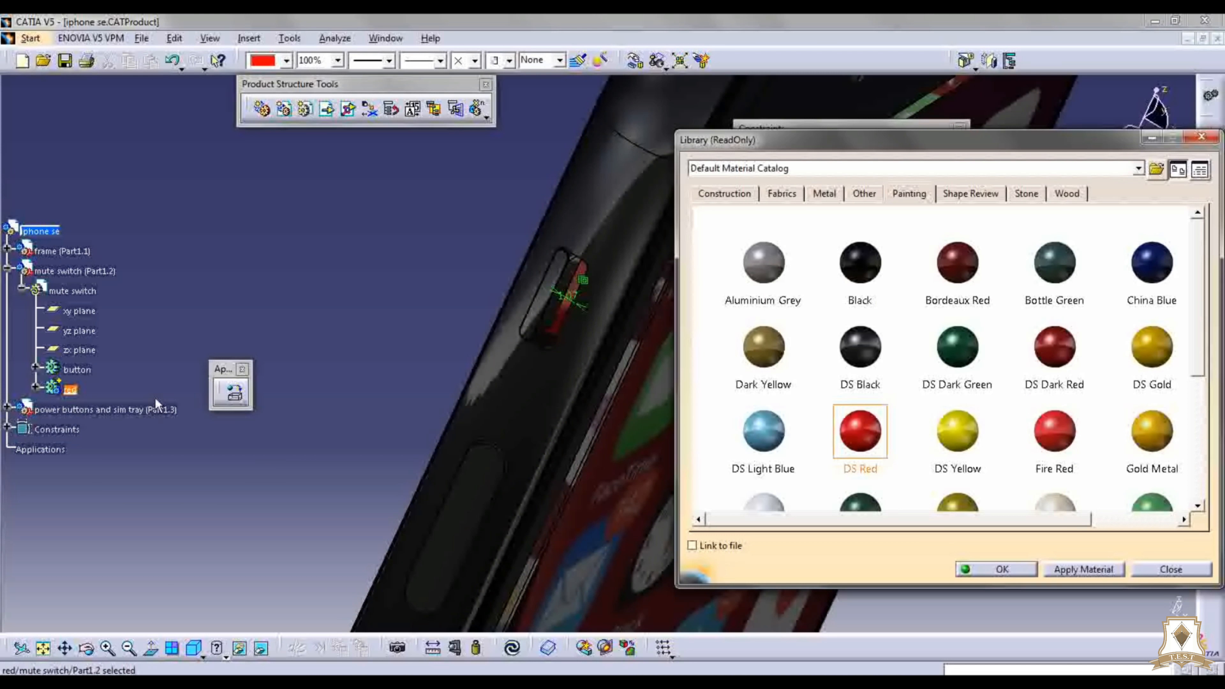
pyautogui.click(1037, 571)
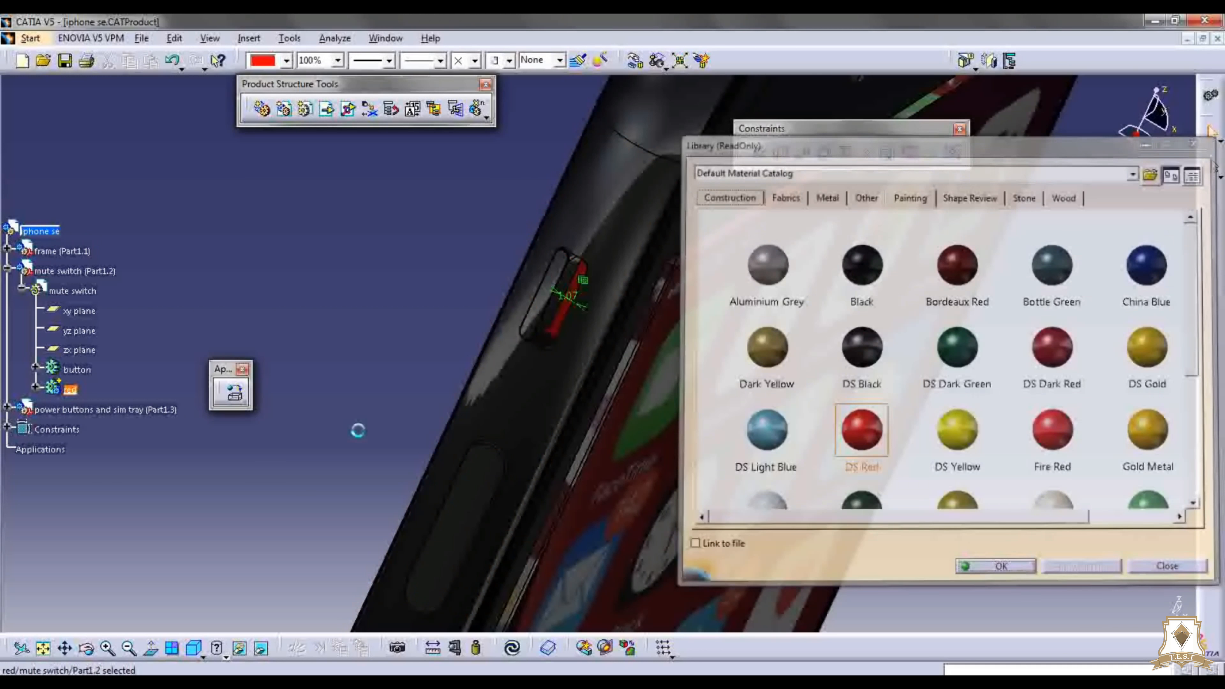
# Step: Apply a reflectivity of 0.35 to the DS Black material of the mute switch's button body and collapse the body in the tree
pyautogui.click(35, 370)
pyautogui.doubleClick(102, 170)
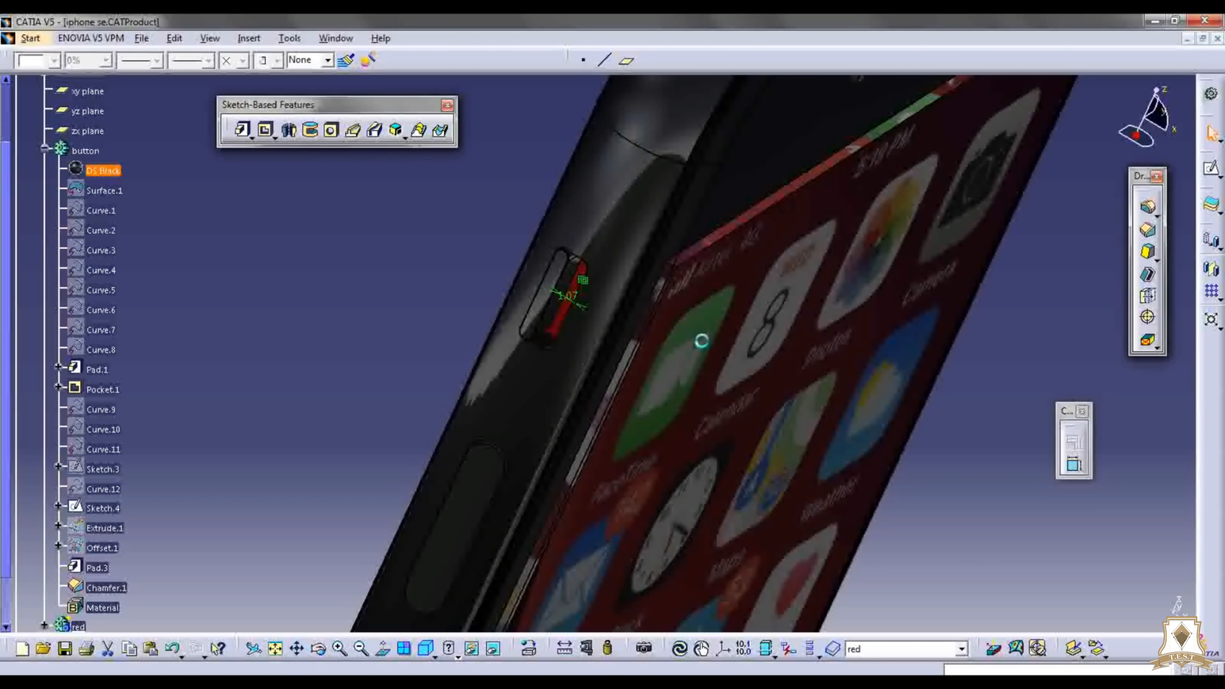
pyautogui.click(983, 225)
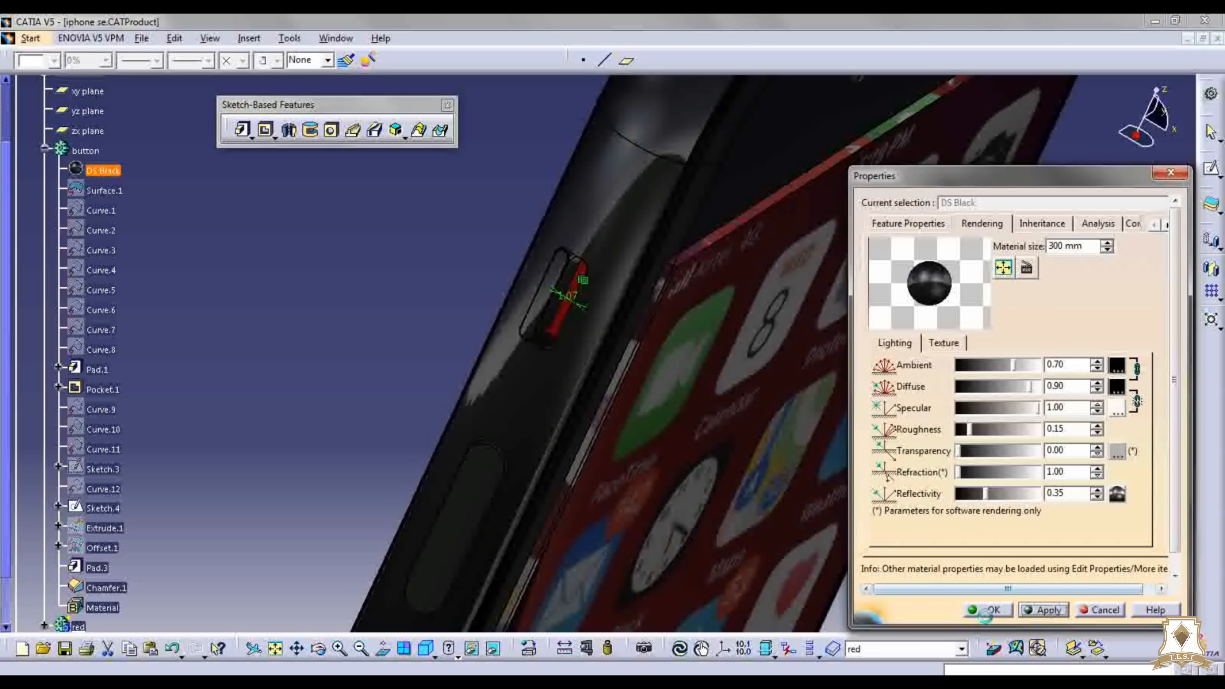
pyautogui.click(1005, 610)
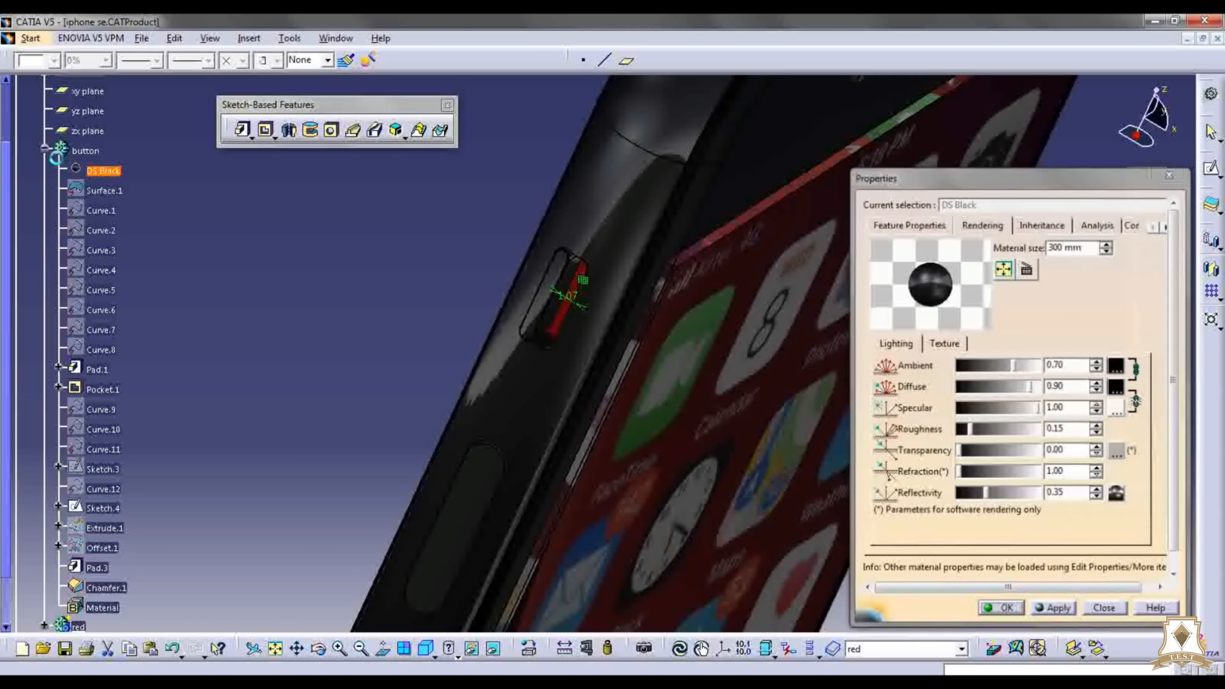
pyautogui.click(51, 166)
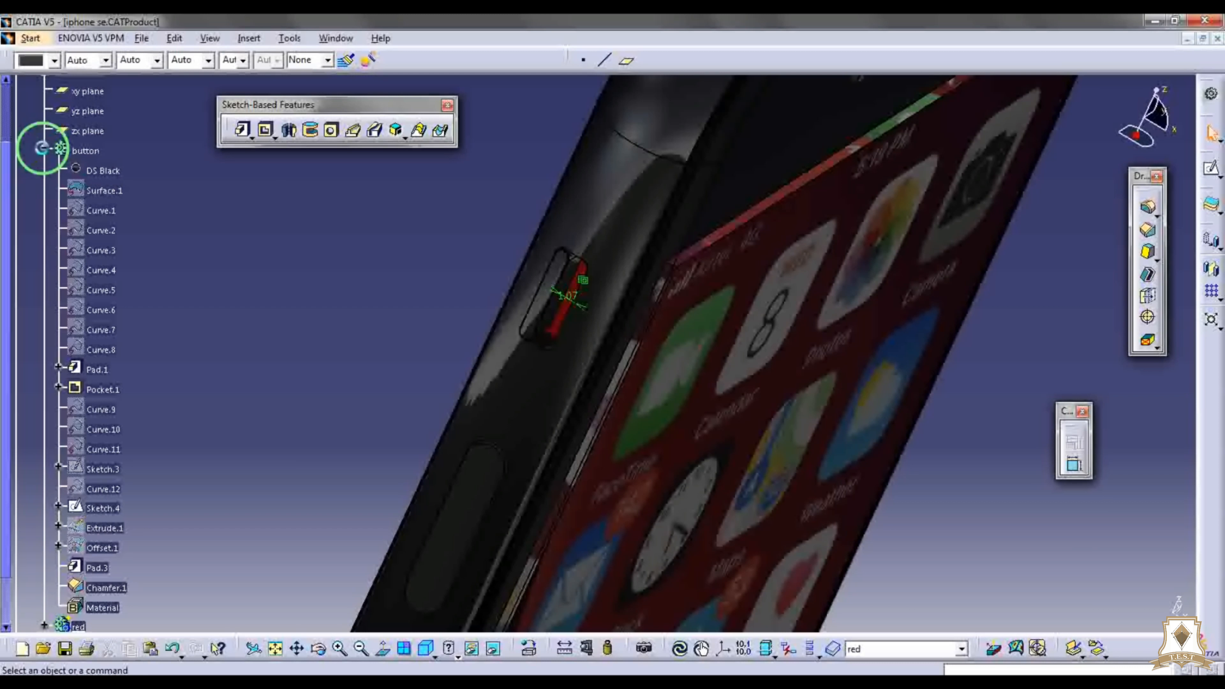
pyautogui.click(42, 149)
# Step: Set the reflectivity of the DS Red material on the mute switch's red body to 0.25
pyautogui.click(44, 168)
pyautogui.doubleClick(93, 190)
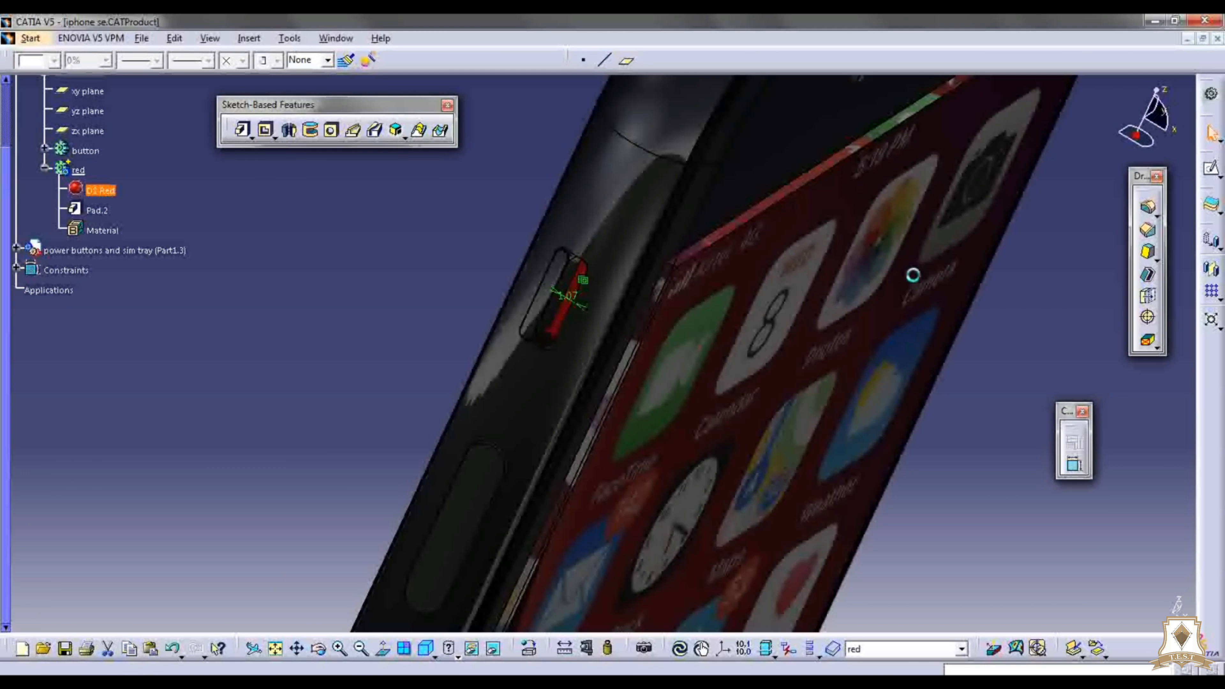
pyautogui.click(982, 223)
pyautogui.click(1078, 494)
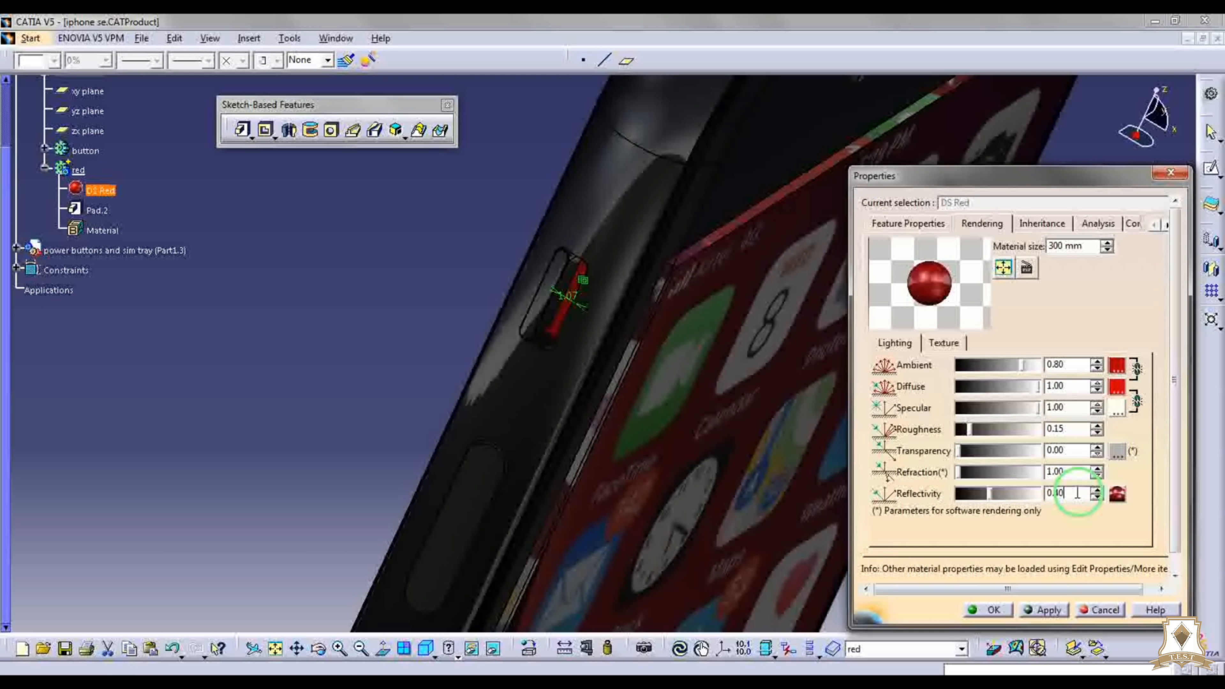
pyautogui.press('BackSpace')
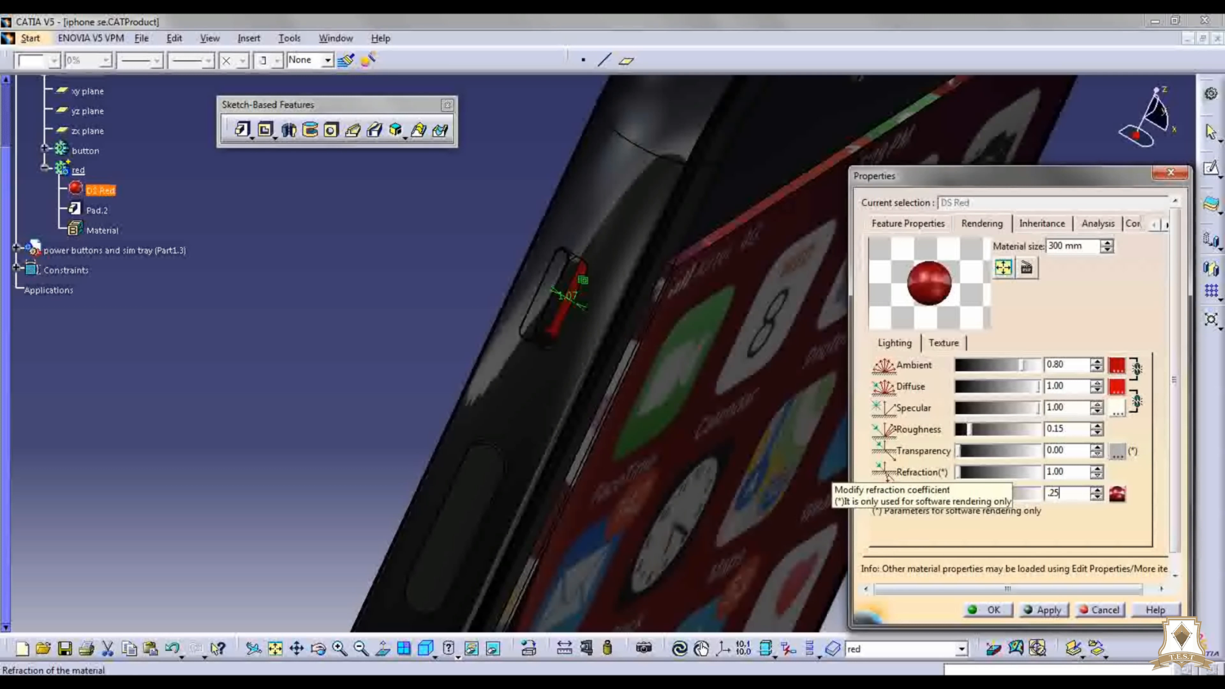
pyautogui.click(988, 609)
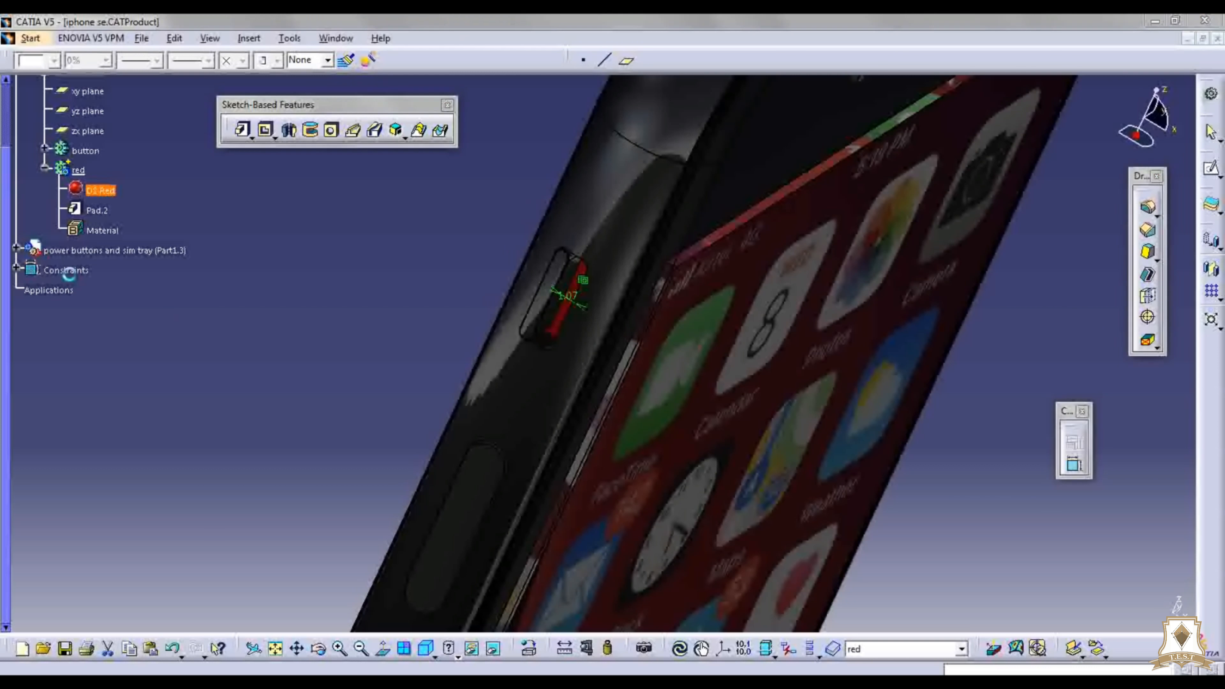
# Step: Collapse the mute switch part in the tree and activate the top-level iphone se product
pyautogui.click(7, 220)
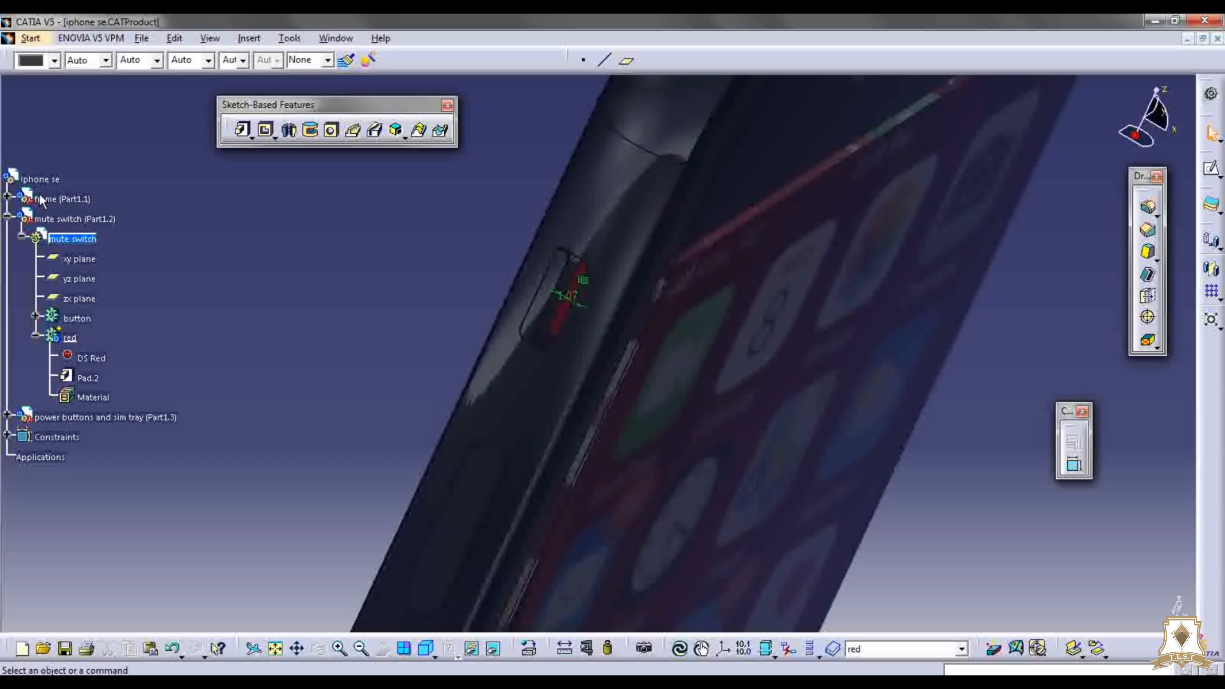
pyautogui.click(7, 215)
pyautogui.doubleClick(39, 179)
# Step: Apply the DS Black material from the Painting family to the power buttons and sim tray part
pyautogui.click(91, 239)
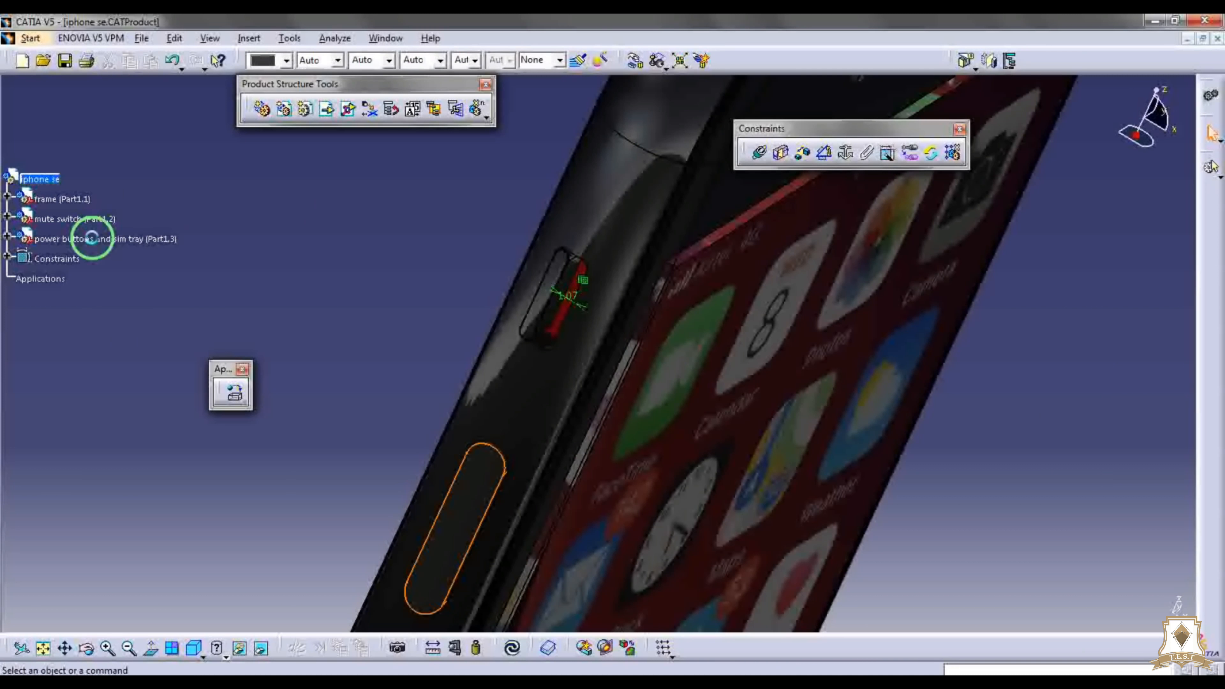
pyautogui.click(235, 396)
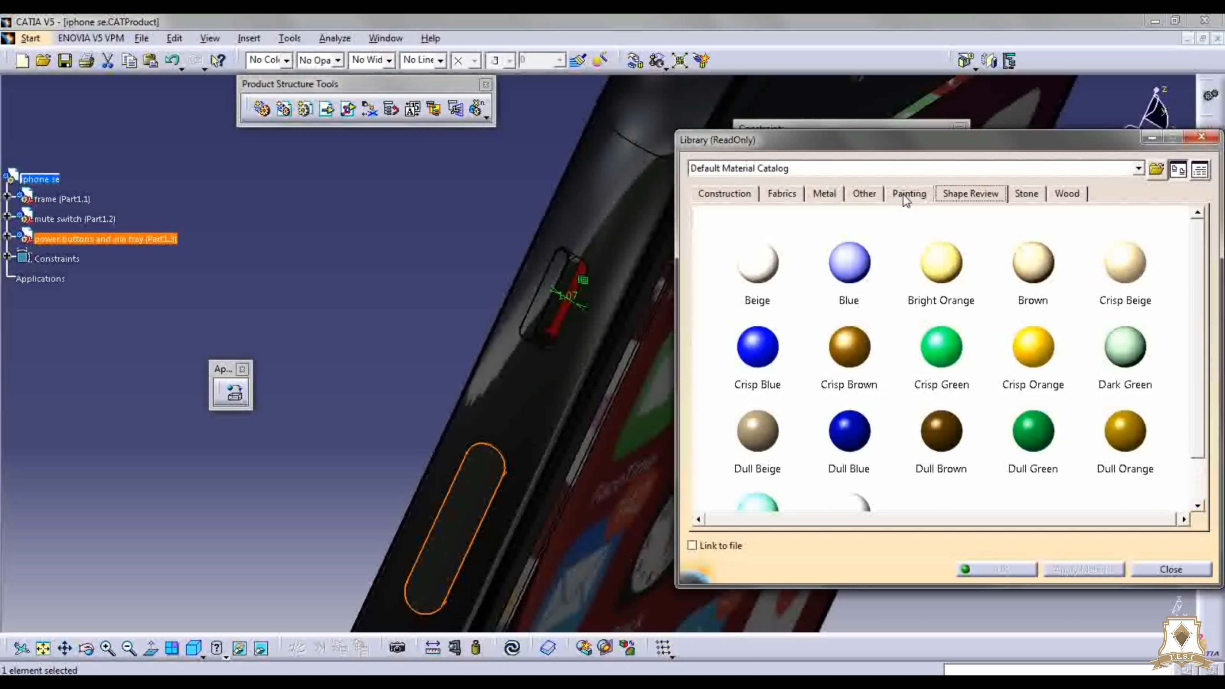
pyautogui.click(906, 196)
pyautogui.click(861, 347)
pyautogui.click(1018, 575)
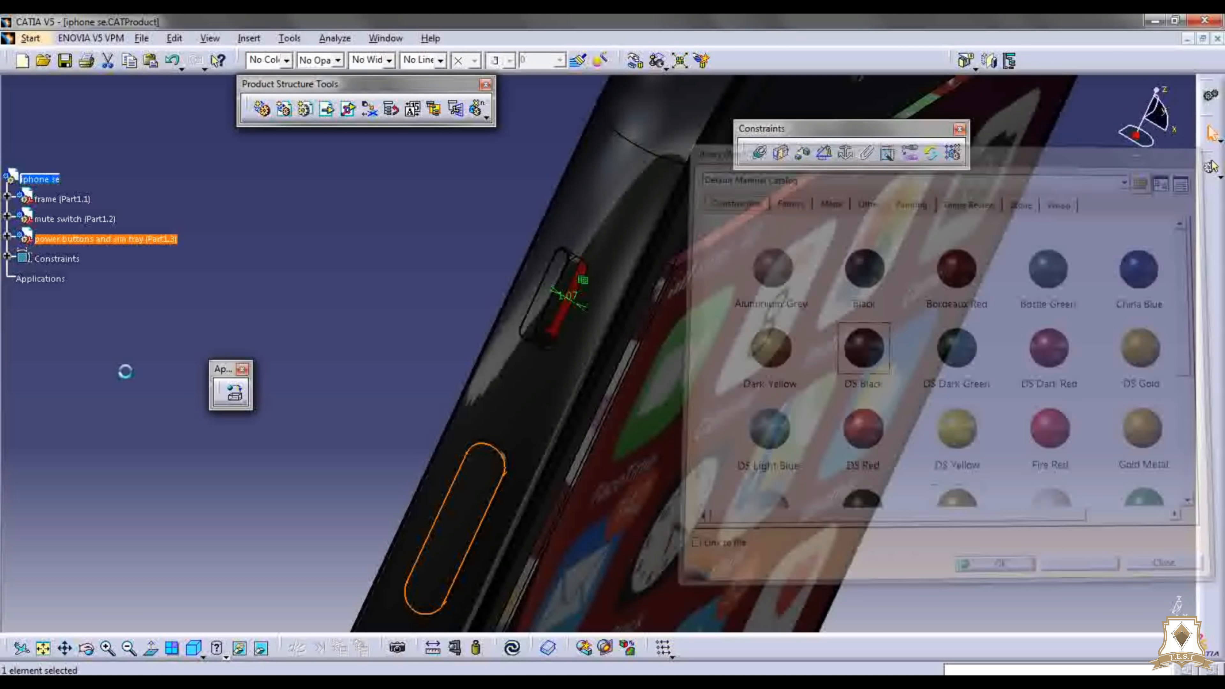
# Step: Set the reflectivity of the power buttons and sim tray part's DS Black material to 0.25
pyautogui.click(7, 236)
pyautogui.scroll(-3, 92, 358)
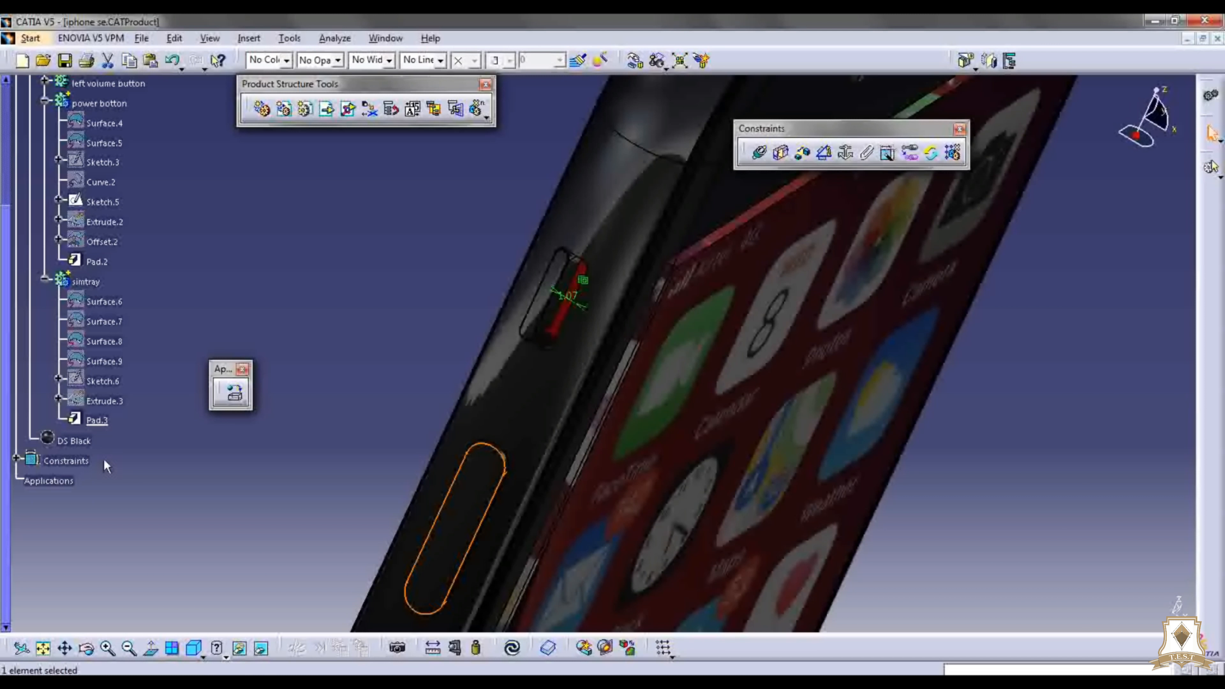
pyautogui.click(75, 441)
pyautogui.doubleClick(65, 442)
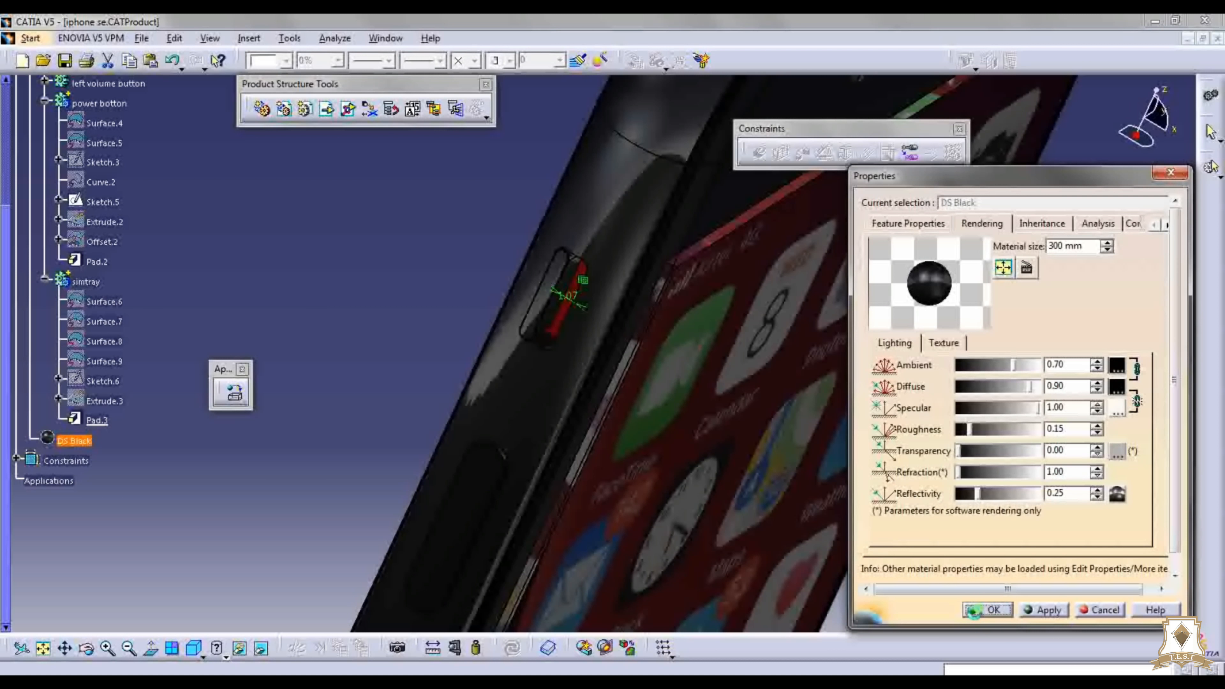
pyautogui.click(989, 610)
# Step: Show the whole phone in the standard isometric view and reactivate the top-level iphone se product
pyautogui.click(195, 657)
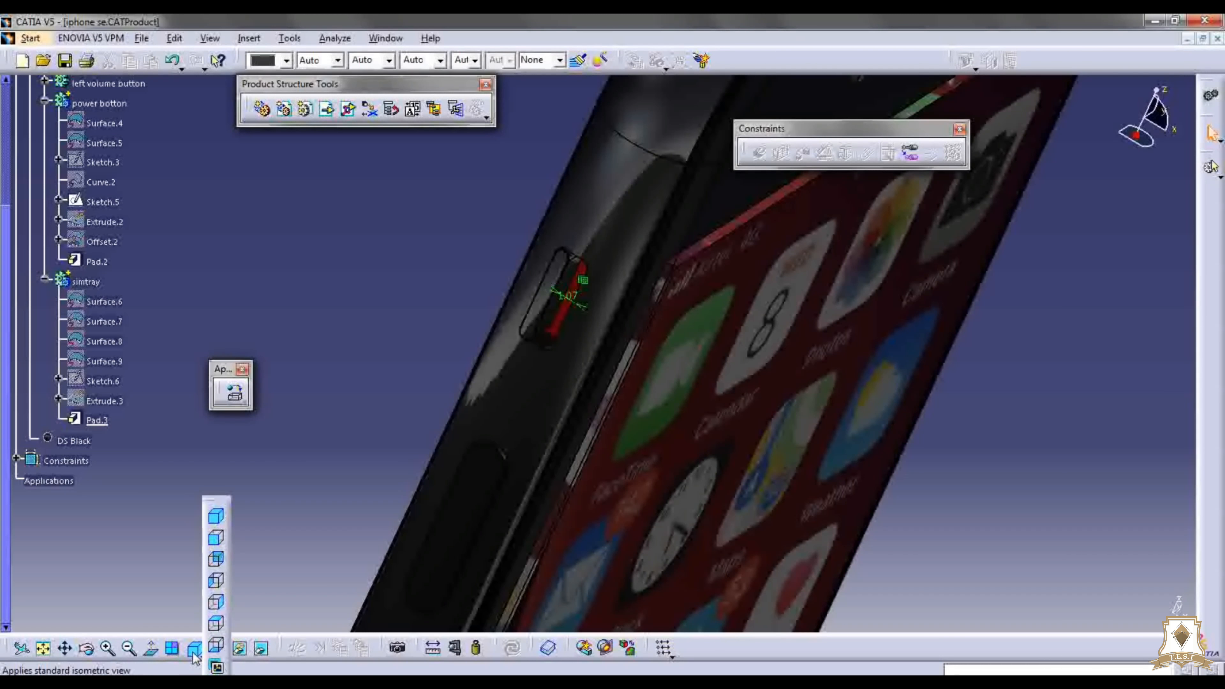
pyautogui.click(195, 656)
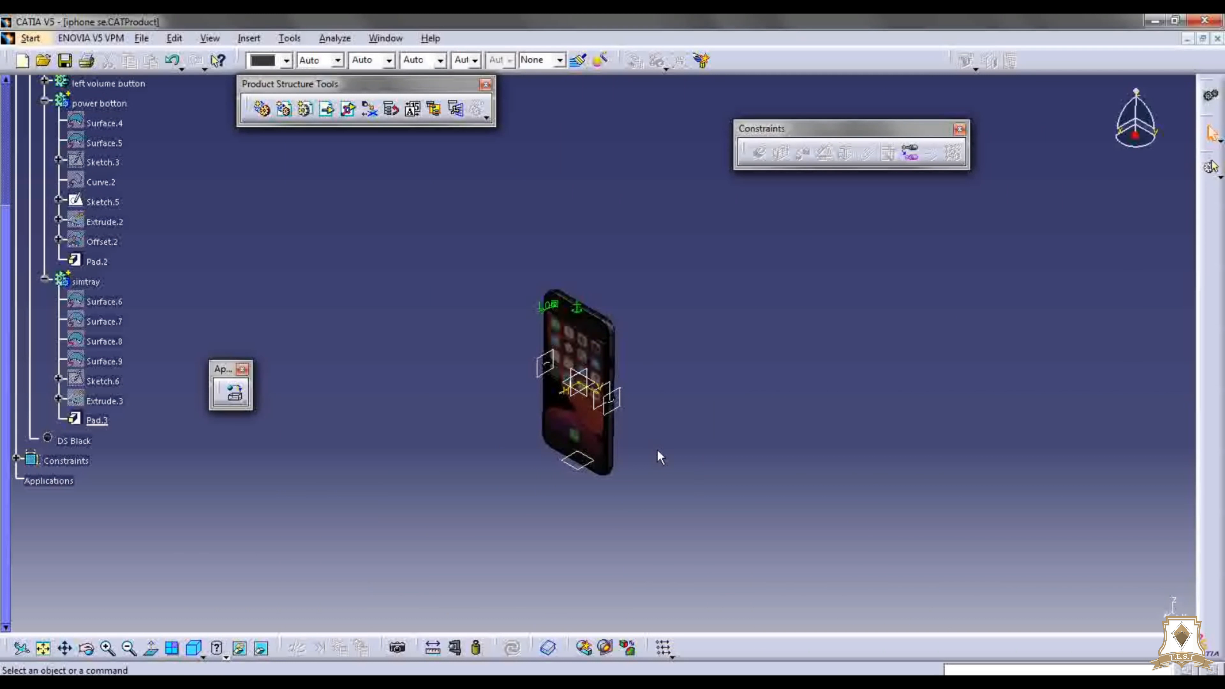
pyautogui.moveTo(741, 456); pyautogui.dragTo(748, 395, button='middle')
pyautogui.scroll(5, 117, 434)
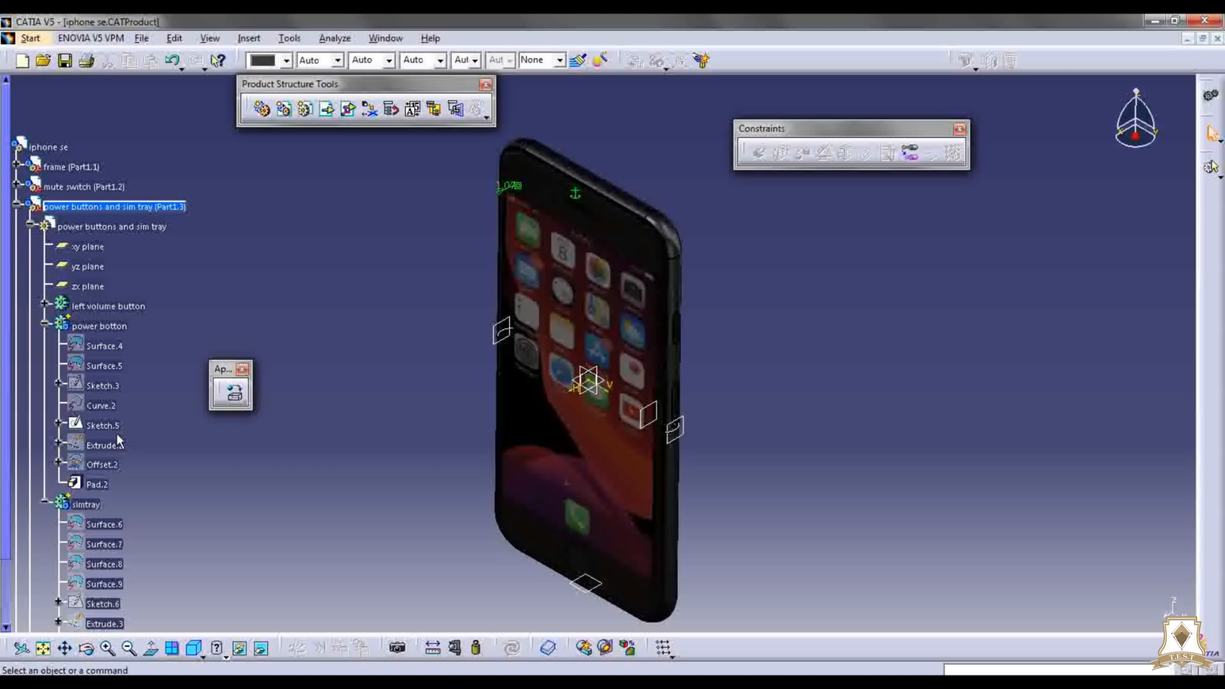
pyautogui.click(47, 146)
# Step: Collapse the power buttons and sim tray part in the tree and expand the frame part to list its bodies
pyautogui.click(16, 164)
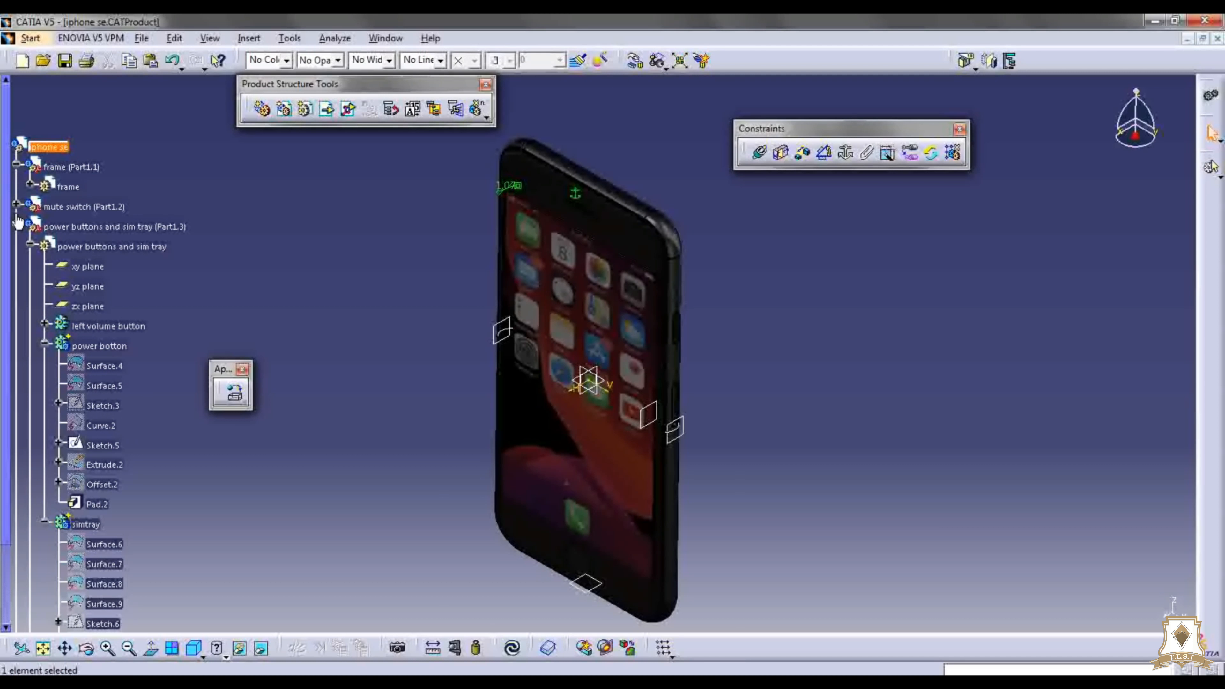
pyautogui.click(16, 224)
pyautogui.click(30, 185)
pyautogui.scroll(-2, 95, 308)
pyautogui.click(99, 290)
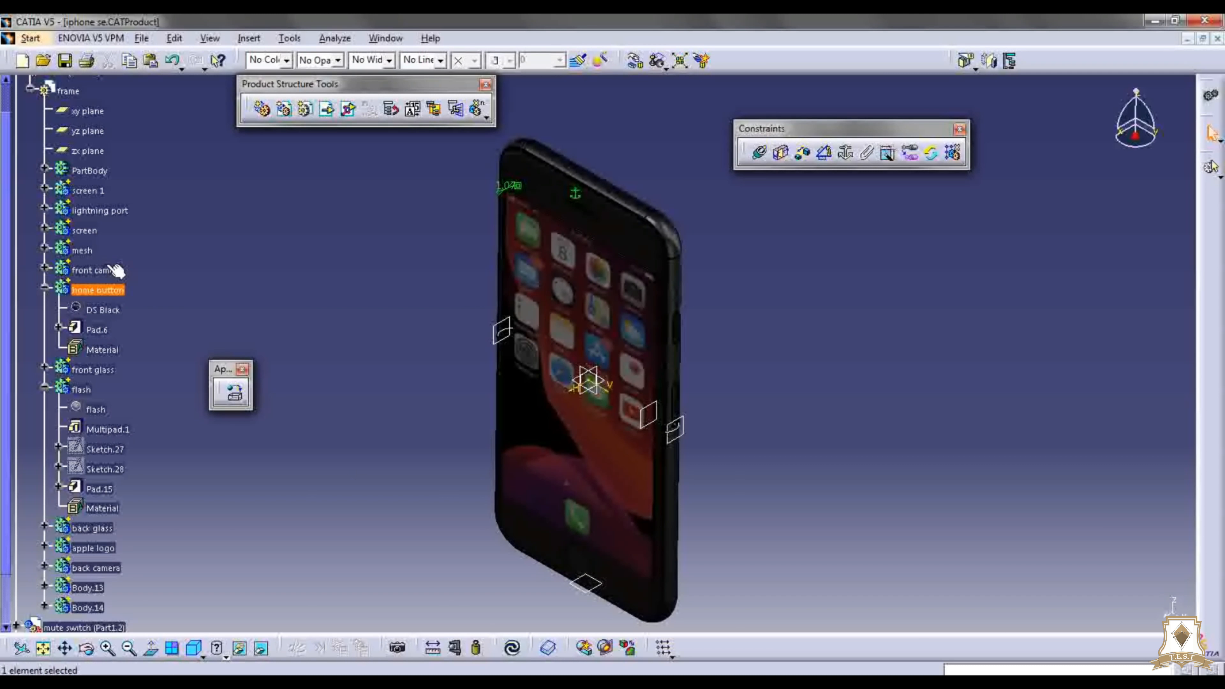
# Step: Apply the Black material from the Painting family to the frame's front glass body and close the library
pyautogui.click(92, 370)
pyautogui.click(233, 392)
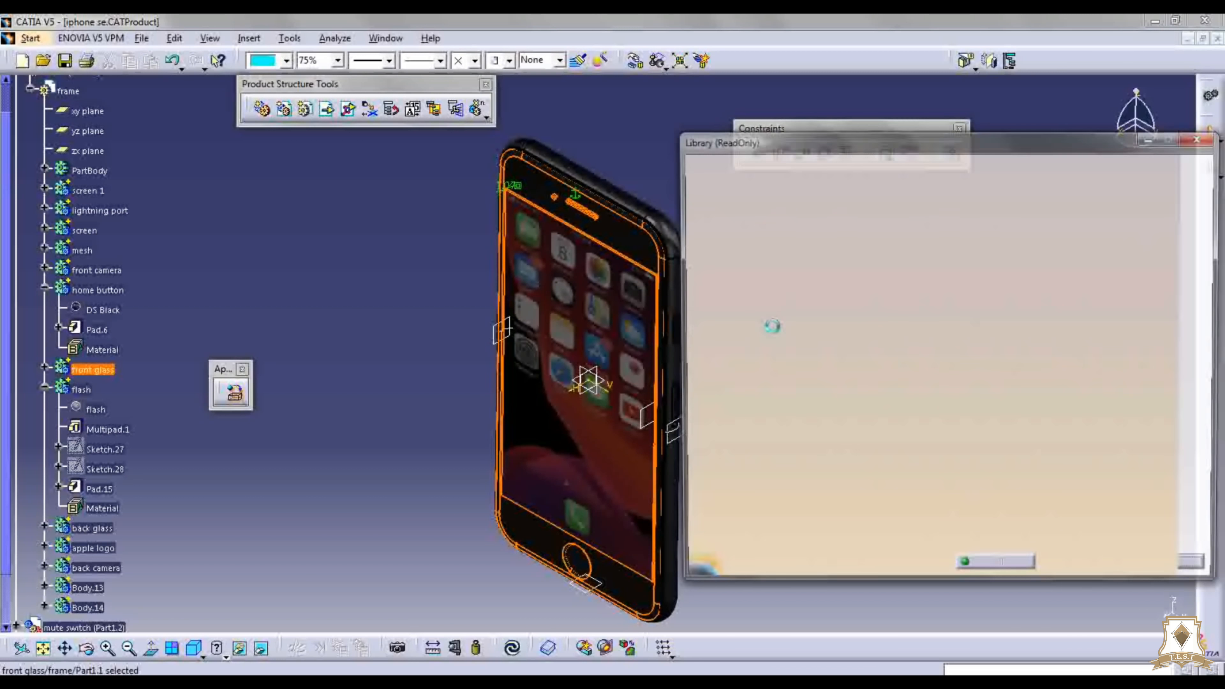
pyautogui.click(824, 193)
pyautogui.click(782, 193)
pyautogui.click(911, 194)
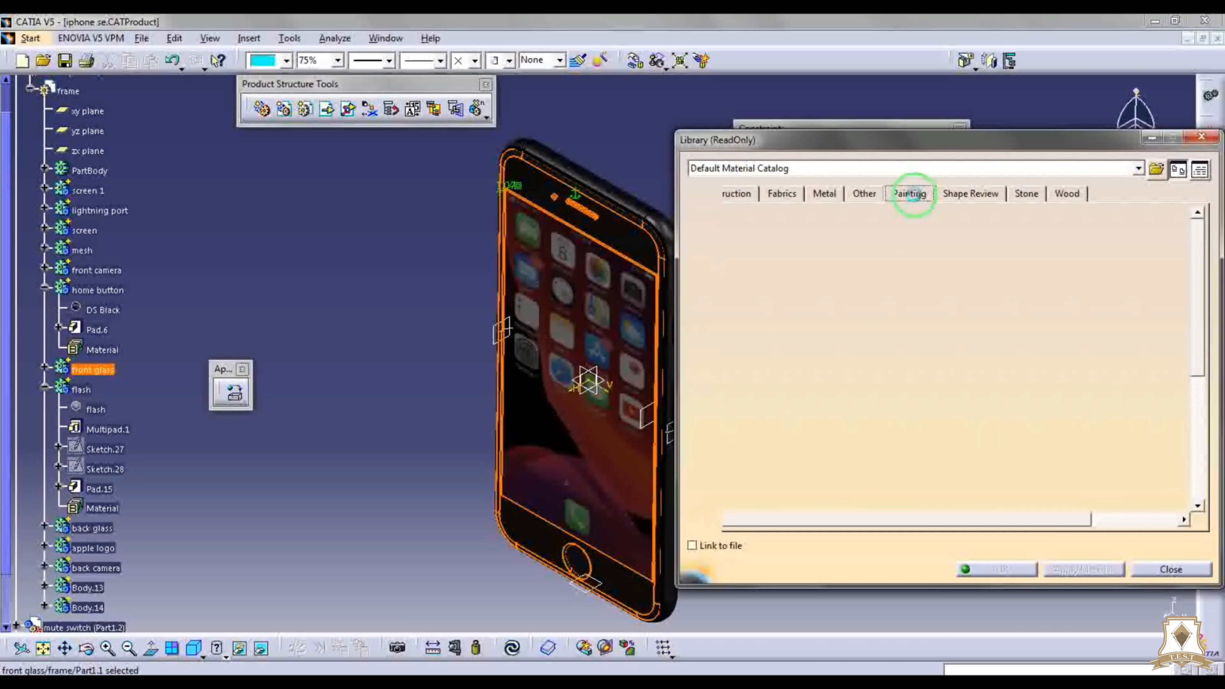
pyautogui.click(865, 273)
pyautogui.click(1090, 573)
pyautogui.click(999, 570)
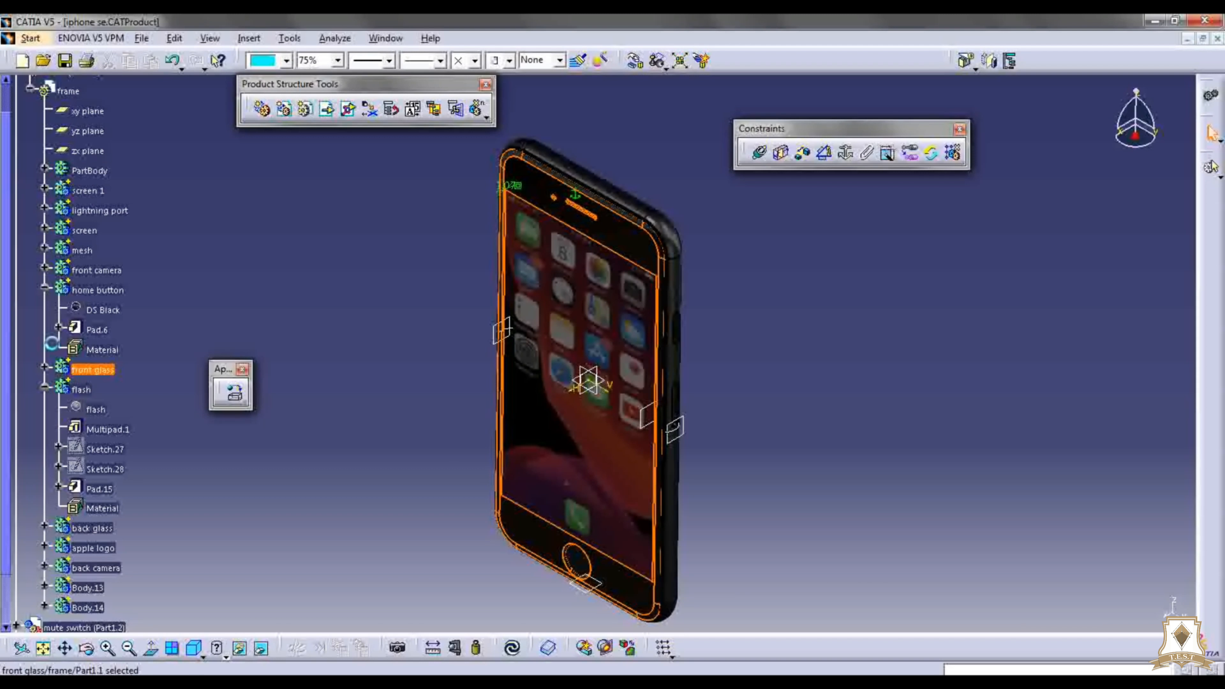
# Step: Apply a reflectivity of 0.05 to the Black material on the front glass body
pyautogui.click(45, 367)
pyautogui.doubleClick(87, 388)
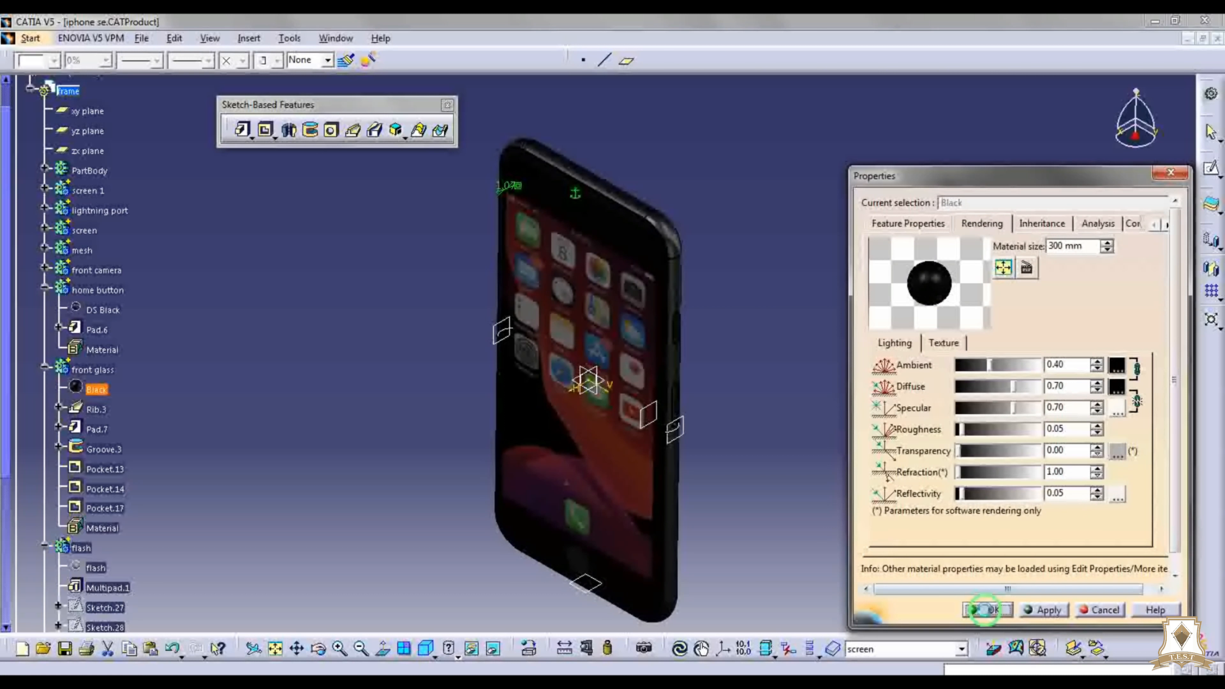
pyautogui.click(982, 609)
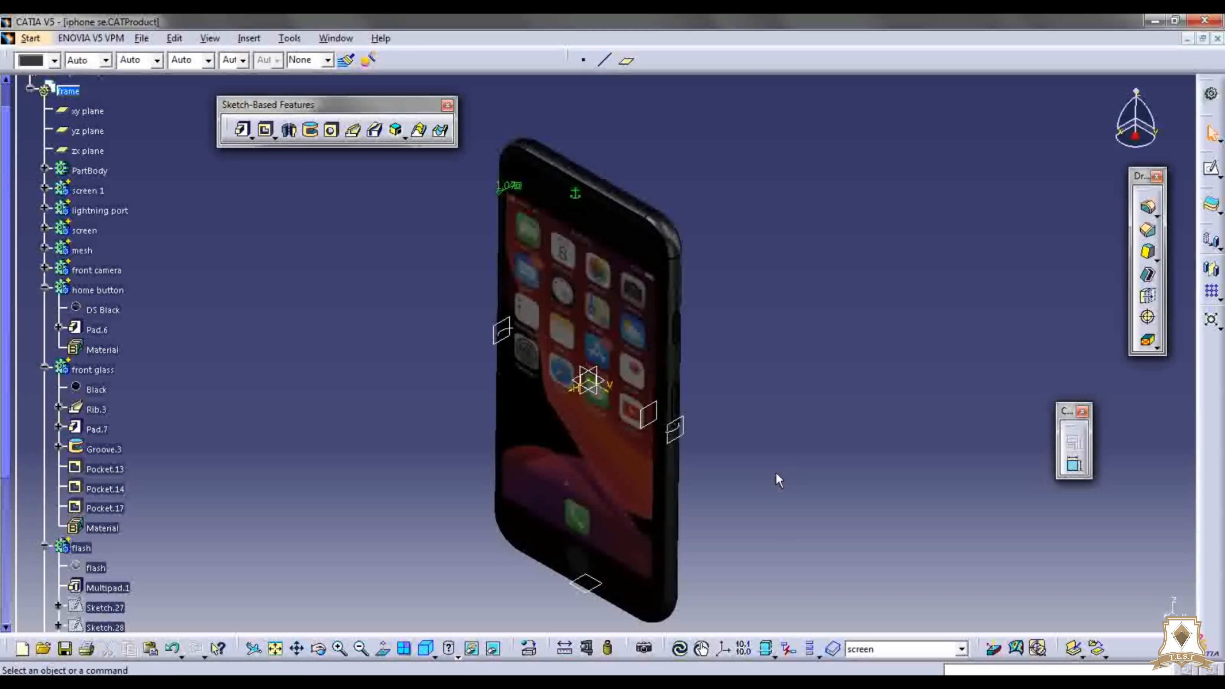
# Step: Collapse the frame part, activate the top-level iphone se product, and undock the render tools over the workspace
pyautogui.keyDown('ctrl'); pyautogui.moveTo(779, 480); pyautogui.dragTo(814, 468, button='middle'); pyautogui.keyUp('ctrl')
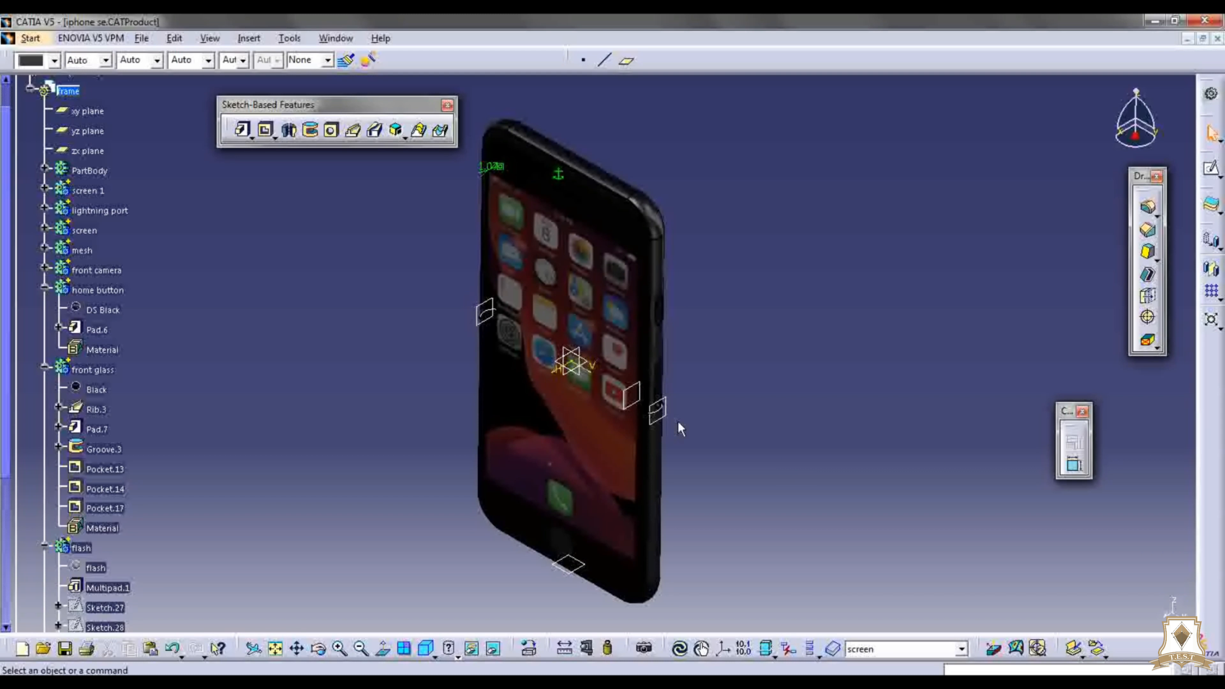
pyautogui.click(31, 89)
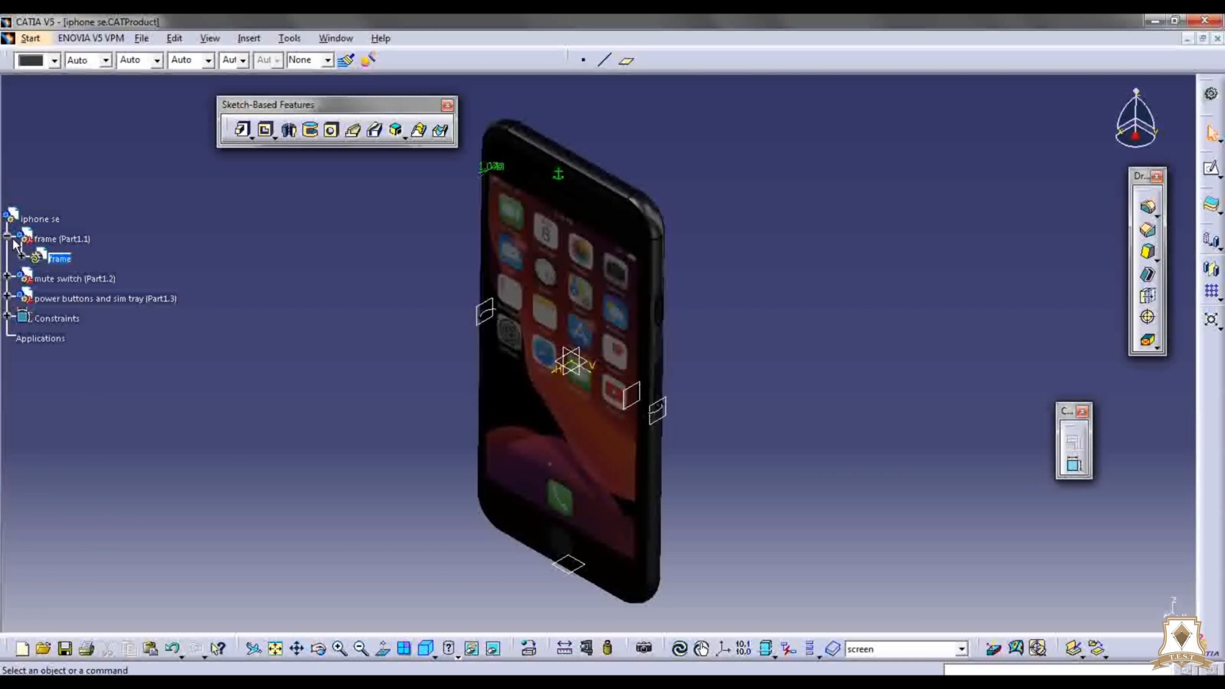
pyautogui.doubleClick(40, 218)
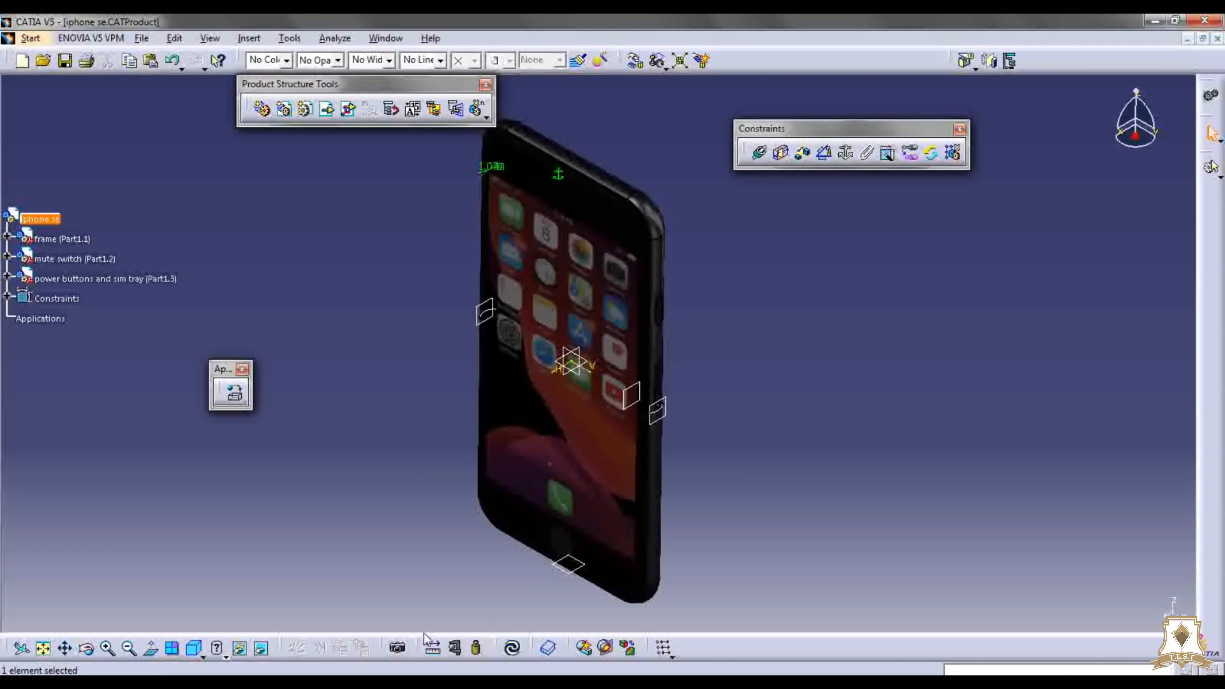
pyautogui.moveTo(383, 639); pyautogui.dragTo(346, 489)
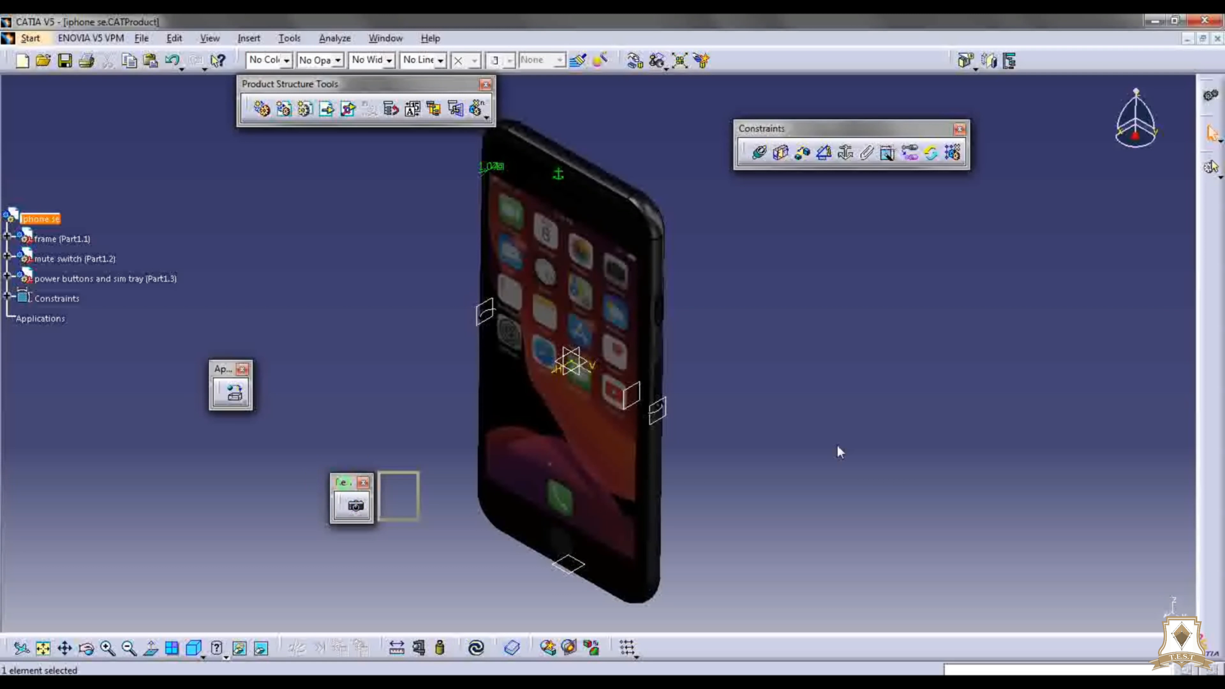
# Step: Move the undocked render tools to the empty space on the other side of the phone, away from the product tree
pyautogui.moveTo(838, 447); pyautogui.dragTo(1054, 325)
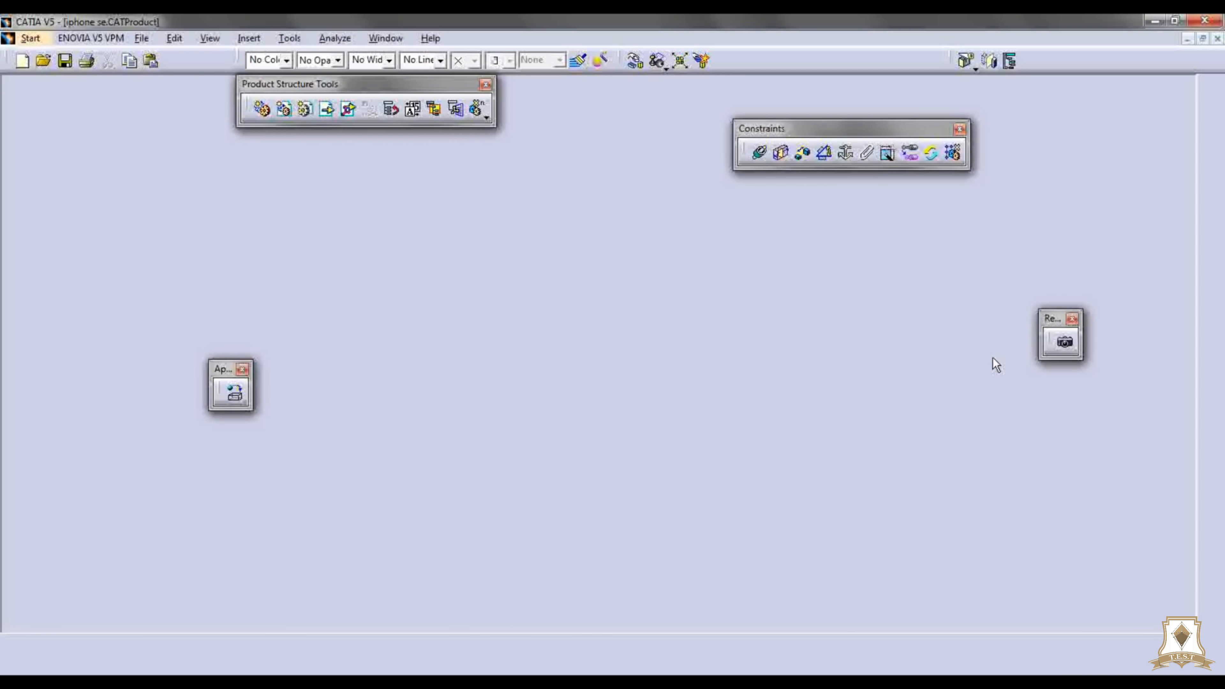
pyautogui.click(30, 38)
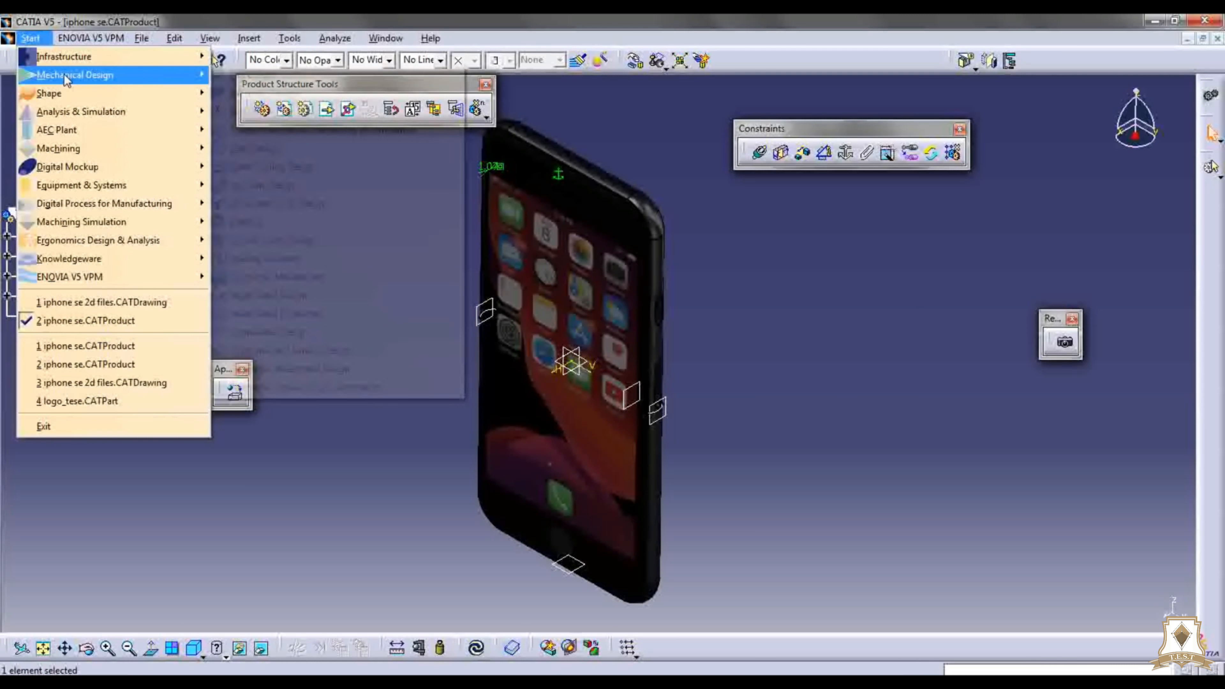
pyautogui.moveTo(183, 56)
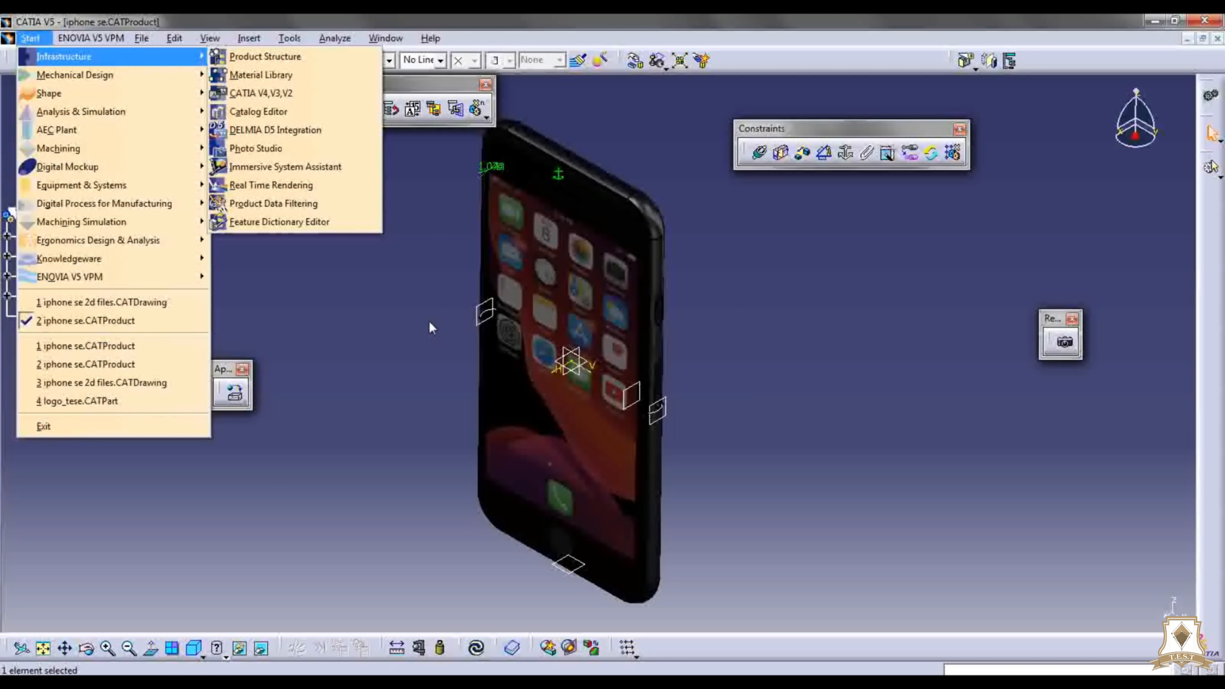
pyautogui.click(365, 329)
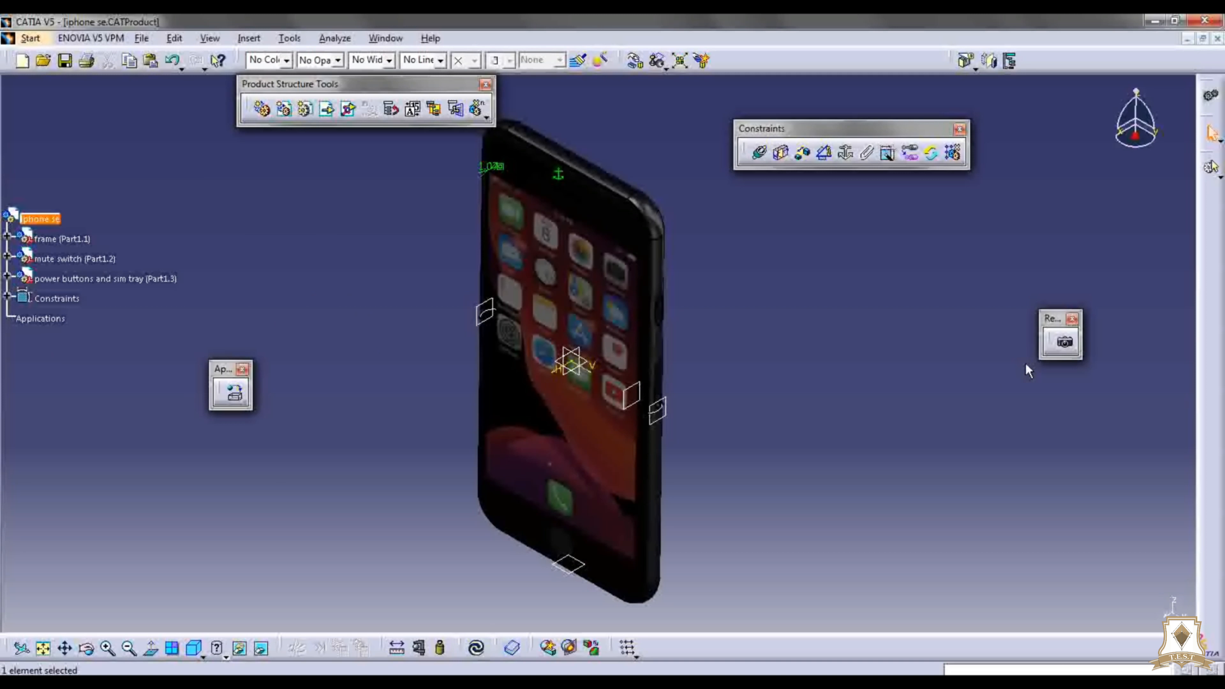
# Step: Configure the lighting with two light sources, ambient 0.24 and specular 0.43, and redirect the lights on the preview sphere
pyautogui.click(210, 39)
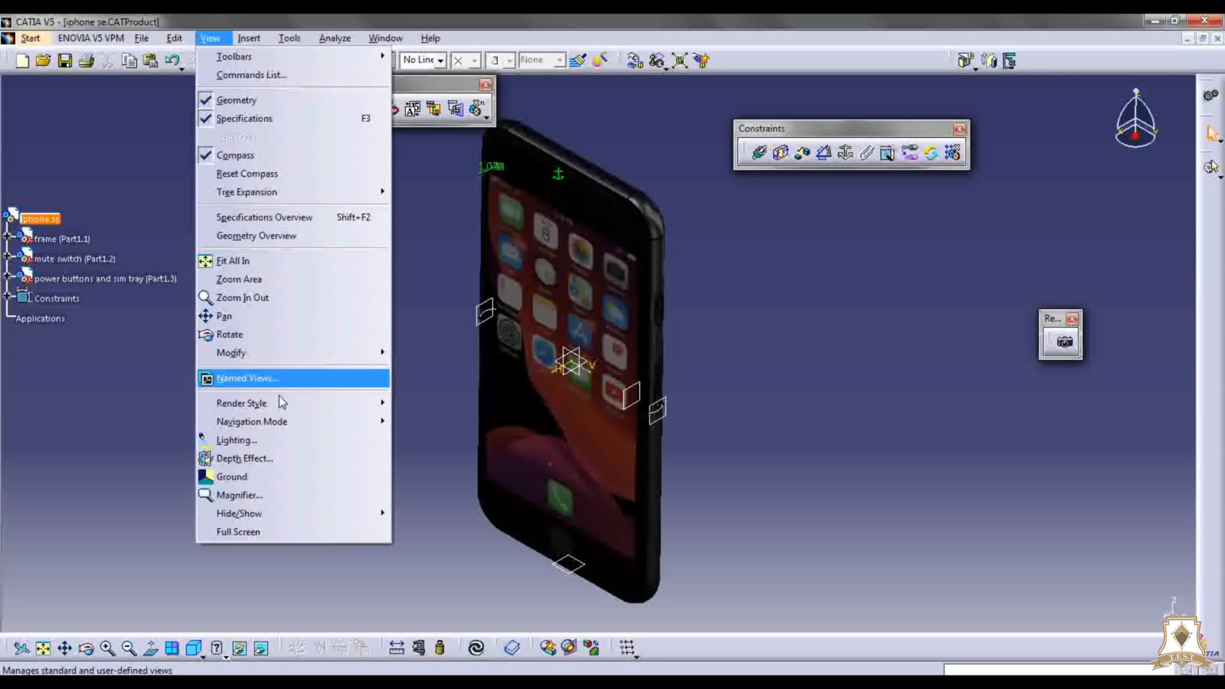
pyautogui.click(280, 441)
pyautogui.click(391, 361)
pyautogui.moveTo(391, 361); pyautogui.dragTo(192, 221)
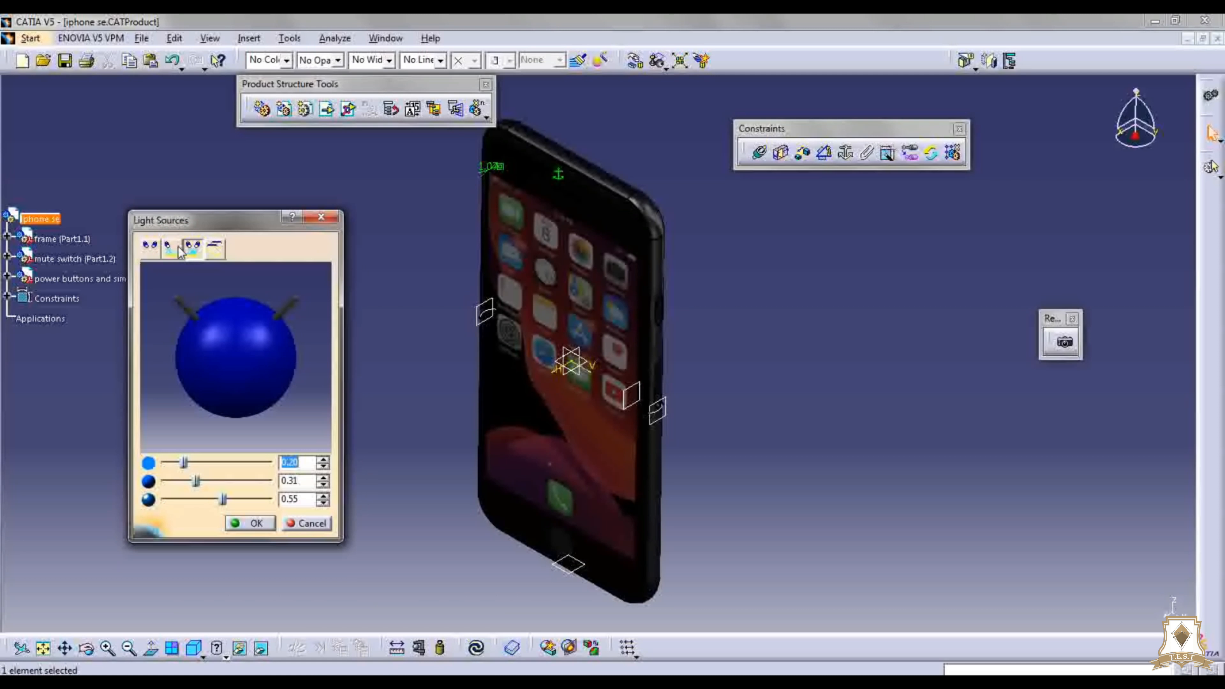
pyautogui.click(172, 249)
pyautogui.click(194, 252)
pyautogui.moveTo(186, 467)
pyautogui.mouseDown()
pyautogui.moveTo(243, 465)
pyautogui.moveTo(189, 465)
pyautogui.mouseUp()
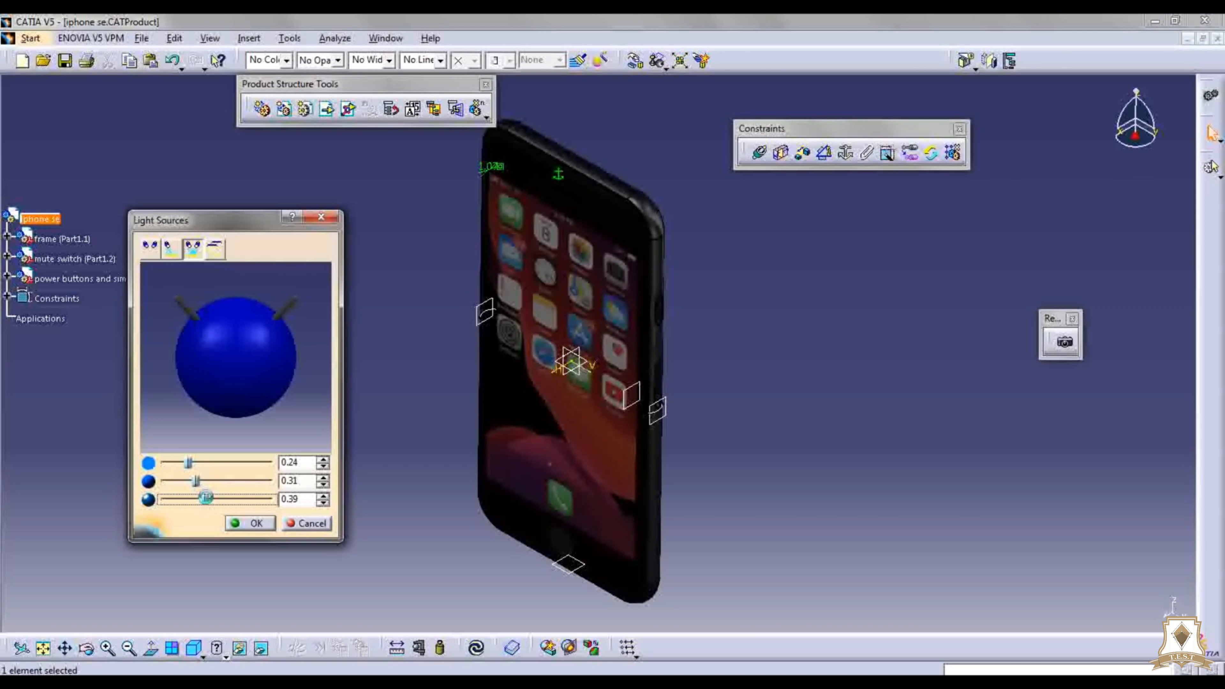
pyautogui.moveTo(190, 320); pyautogui.dragTo(200, 330)
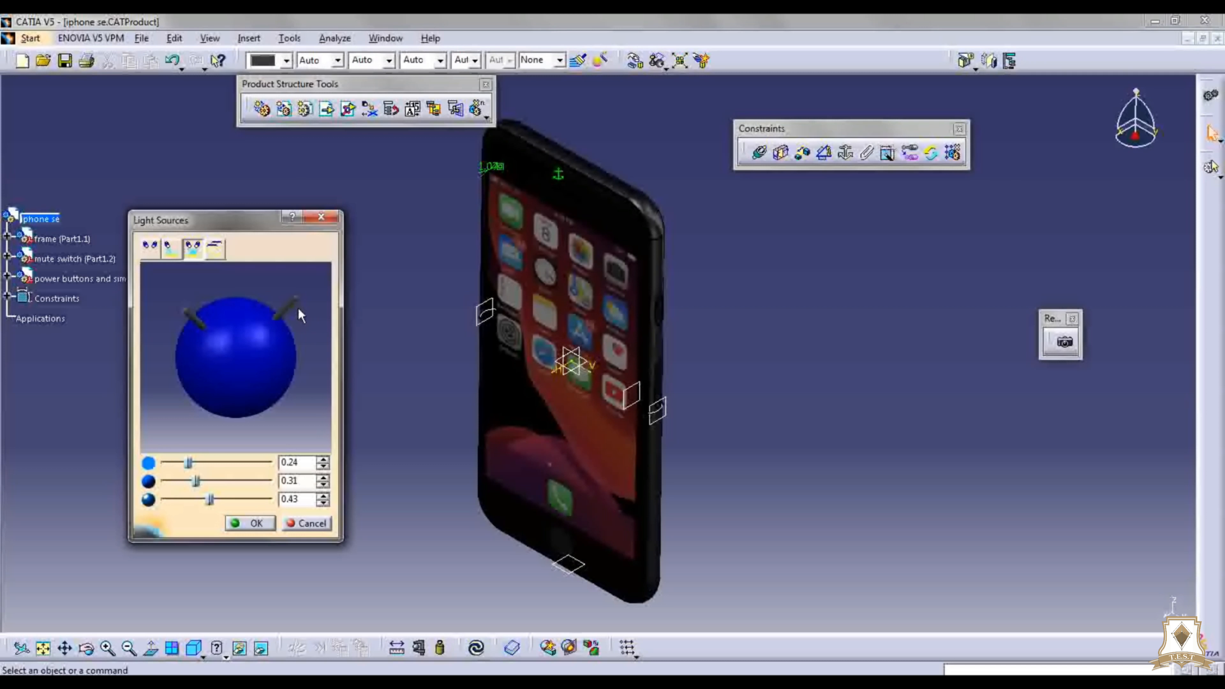
# Step: Start the Render tool and adjust the light direction with the phone's screen turned more toward the viewer
pyautogui.click(1056, 344)
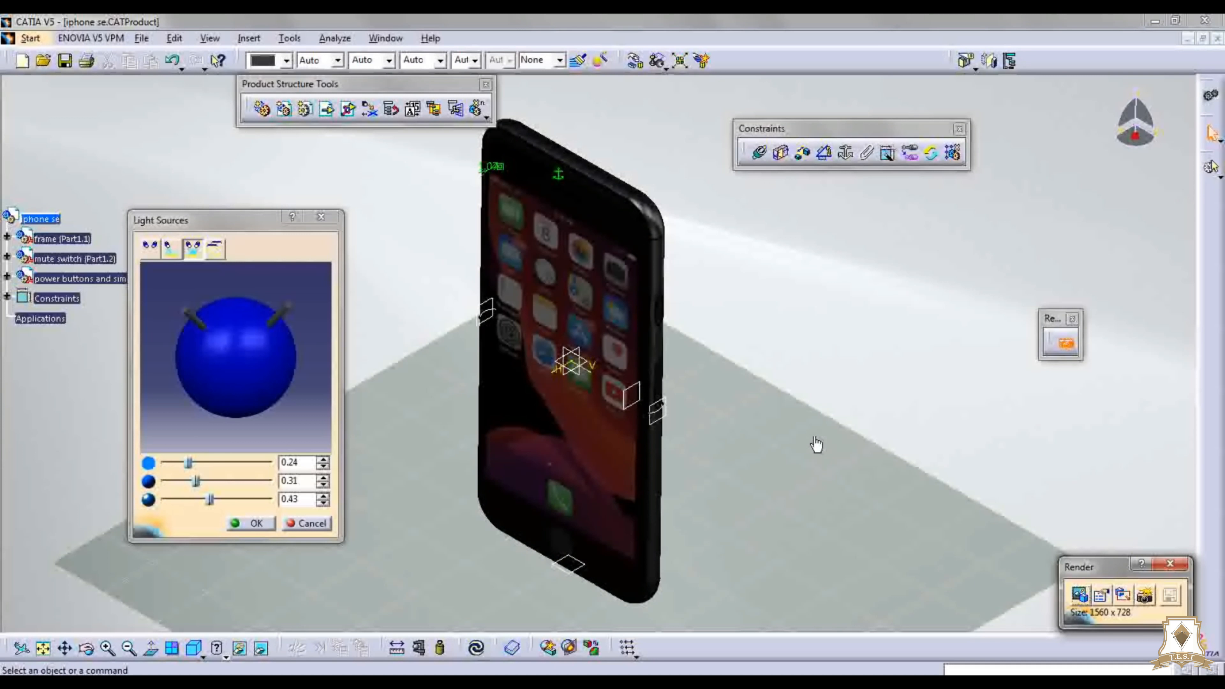
pyautogui.moveTo(680, 363); pyautogui.dragTo(711, 323, button='middle')
pyautogui.moveTo(189, 314); pyautogui.dragTo(194, 326)
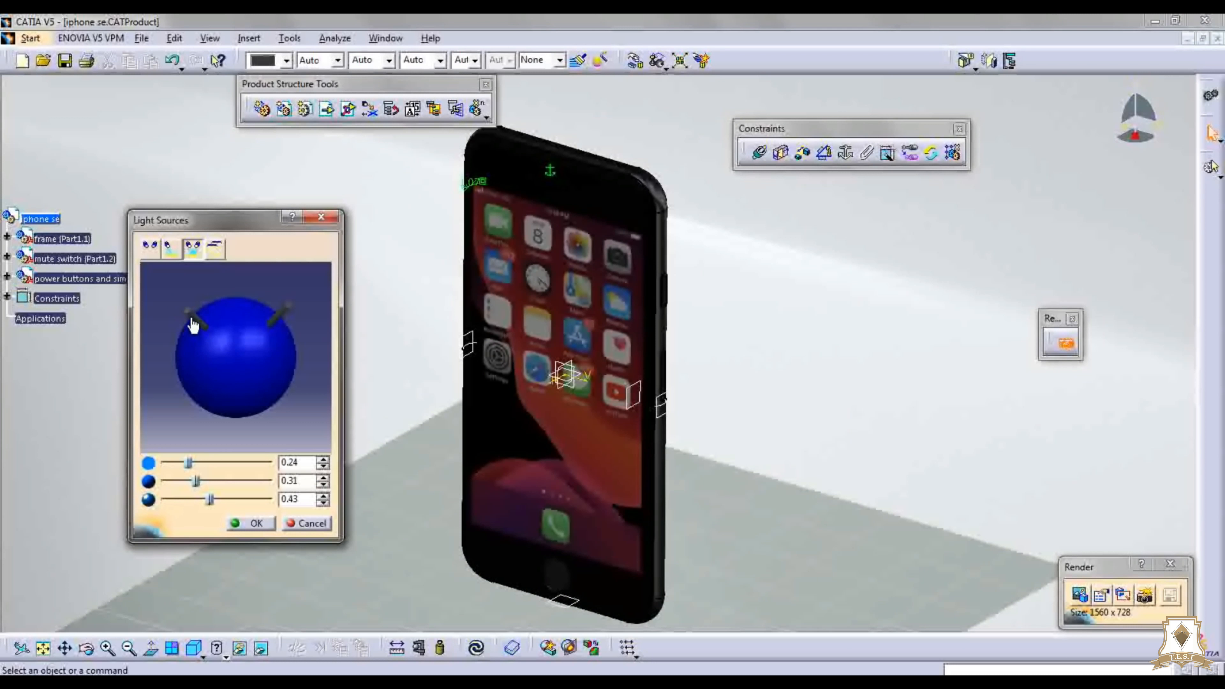
pyautogui.click(1091, 598)
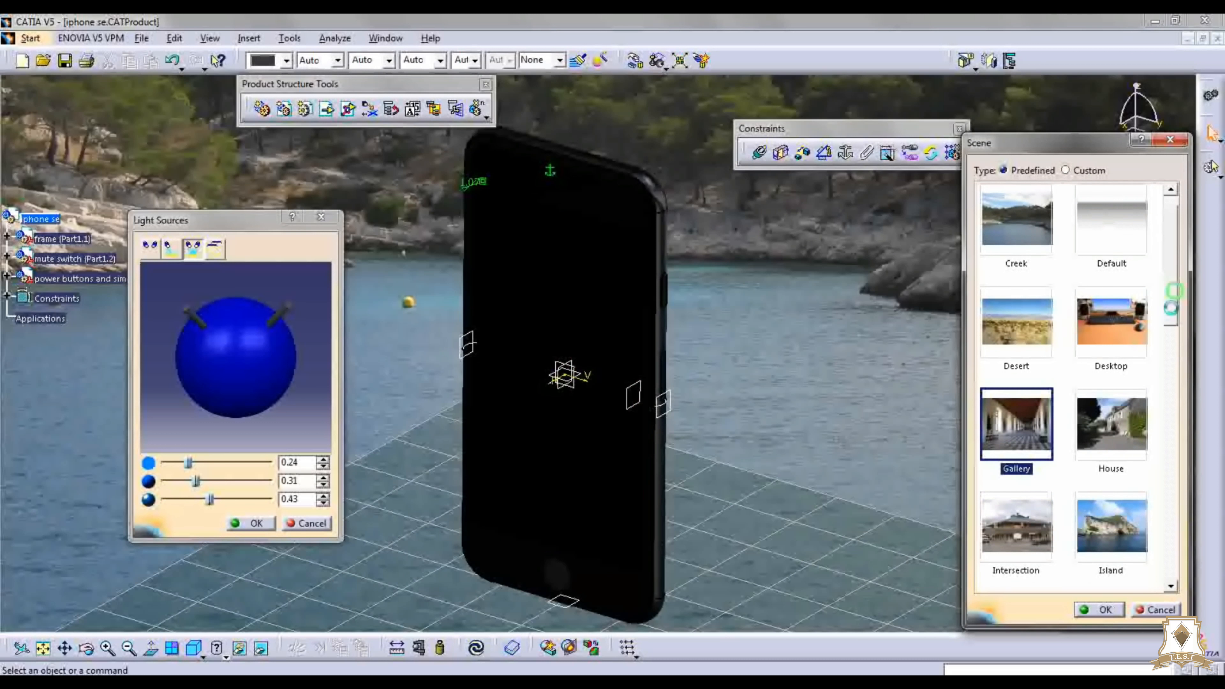
pyautogui.moveTo(1171, 295); pyautogui.dragTo(1182, 267)
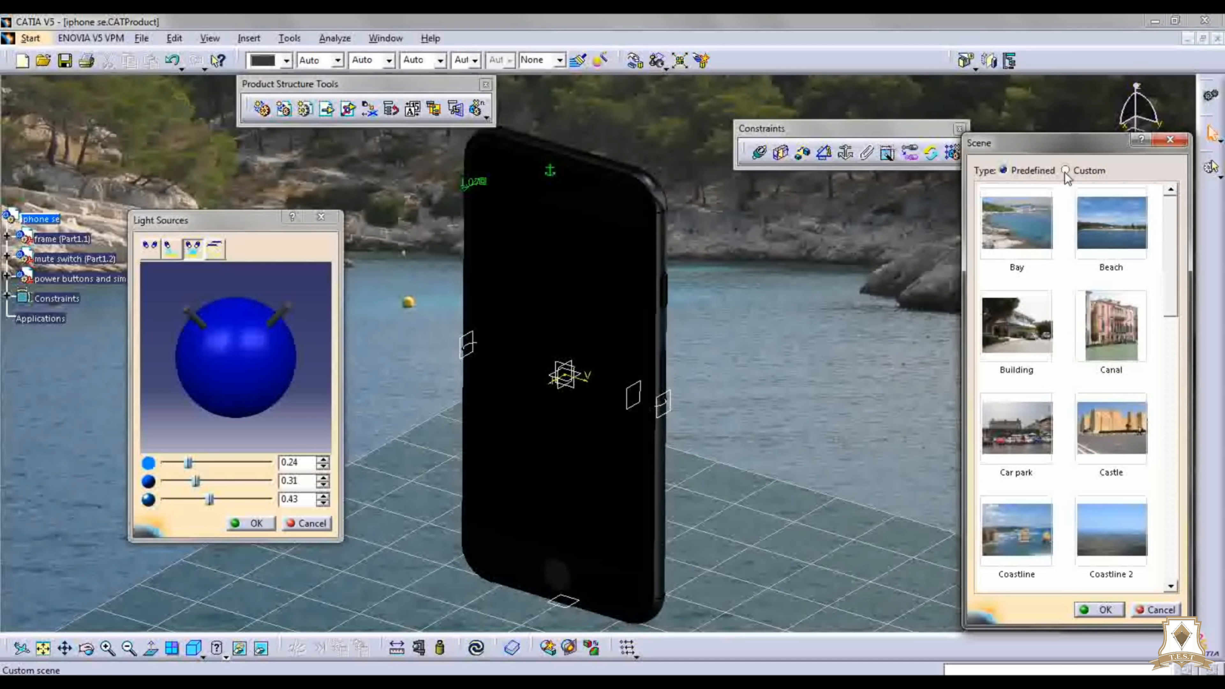
pyautogui.click(1148, 609)
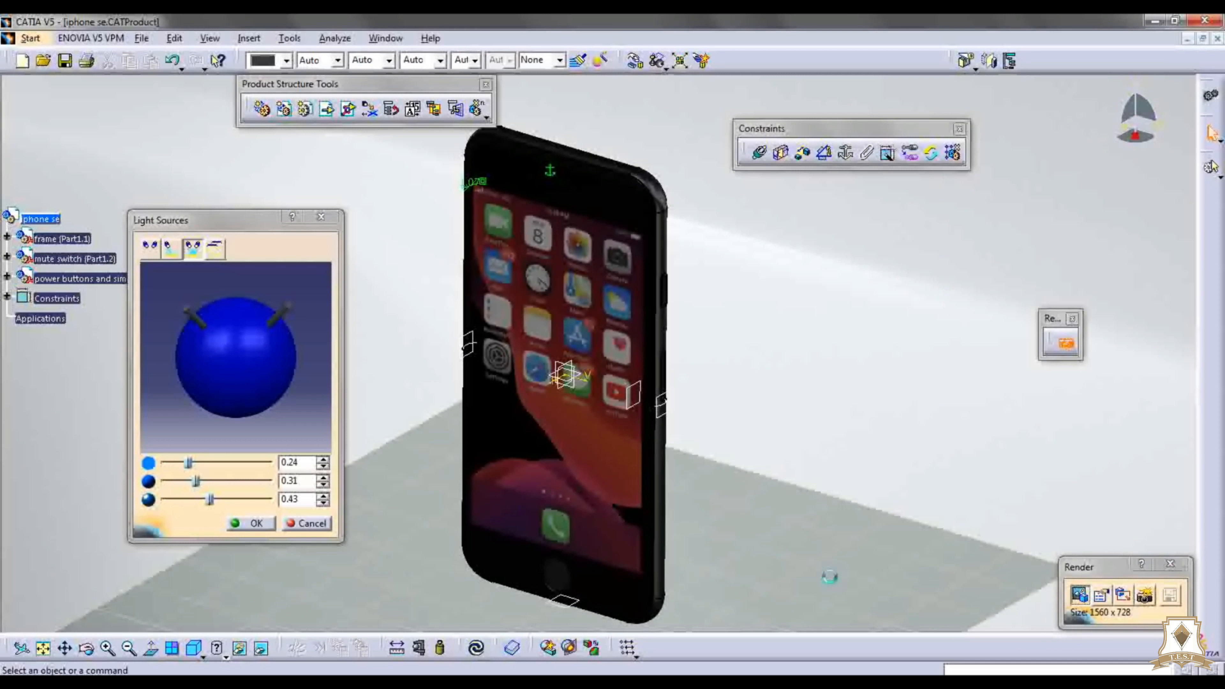
# Step: Switch the 3D view from parallel to perspective projection
pyautogui.click(221, 40)
pyautogui.moveTo(359, 403)
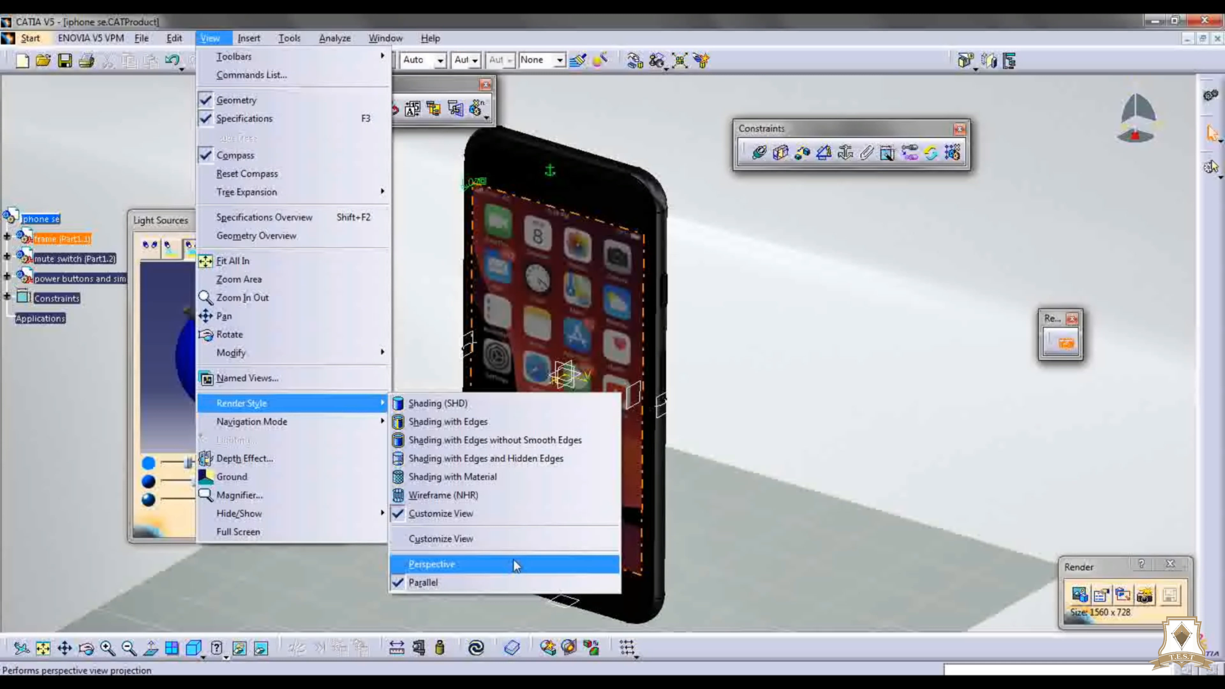
pyautogui.click(515, 566)
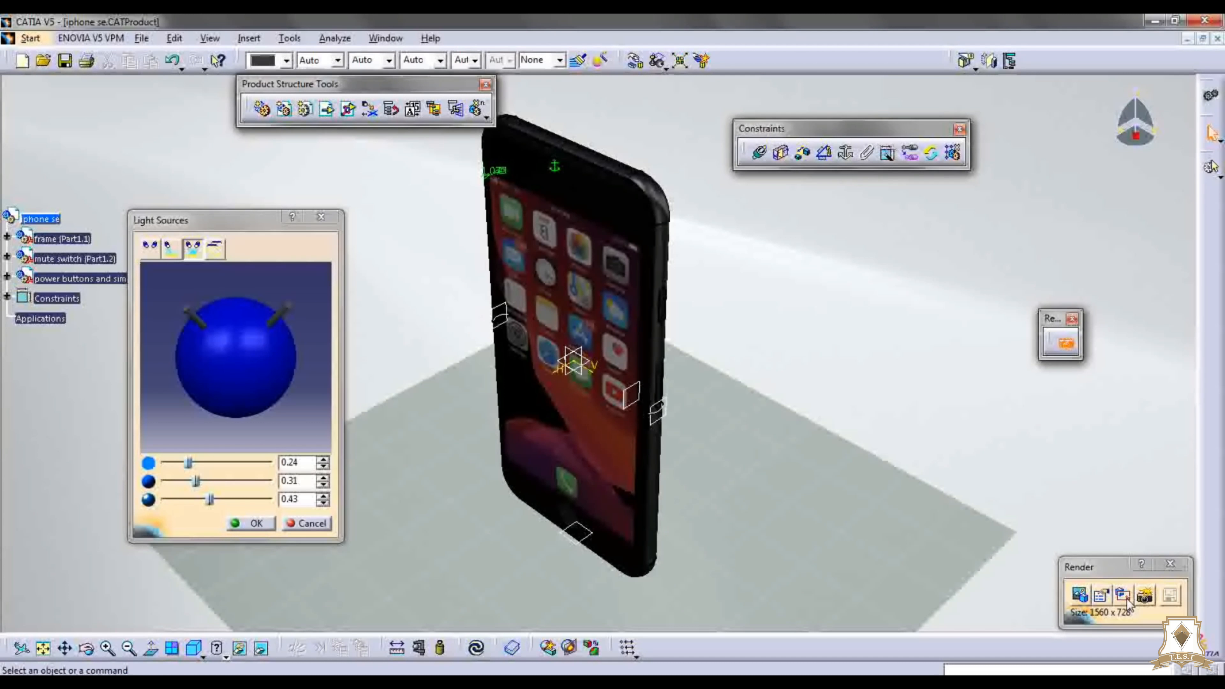
# Step: Define a render area of about 437 x 666 around the whole phone, render it, and close the Render tool
pyautogui.click(1126, 603)
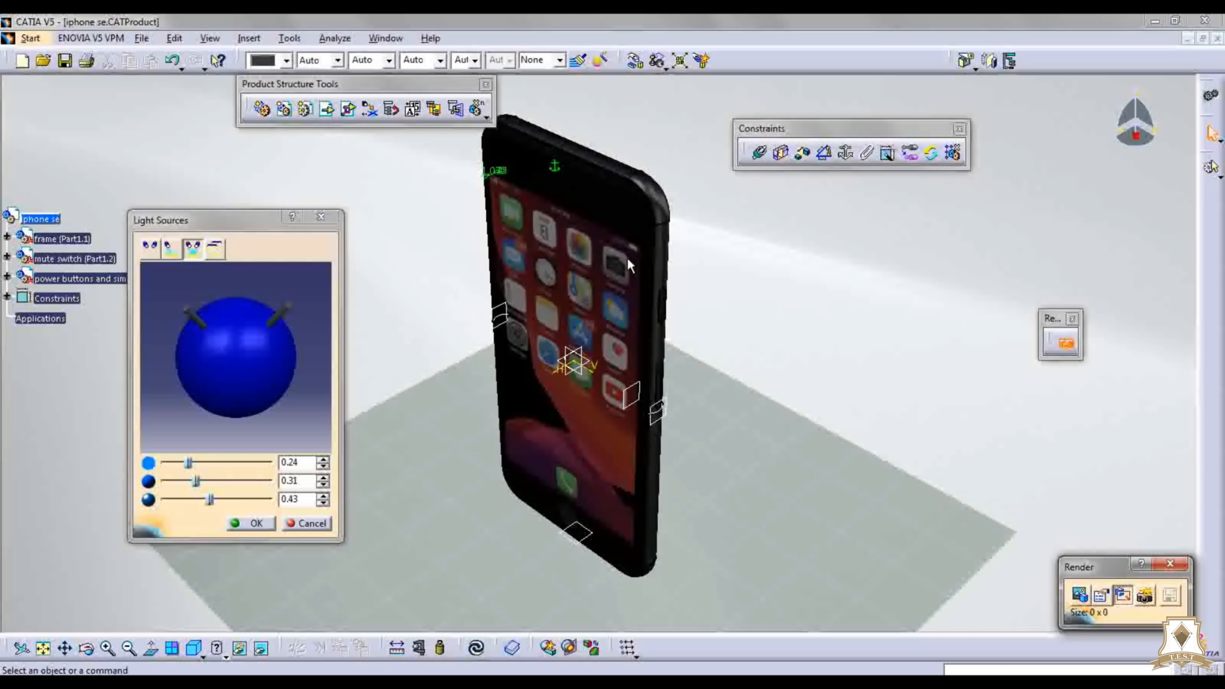
pyautogui.moveTo(428, 92); pyautogui.dragTo(174, 102)
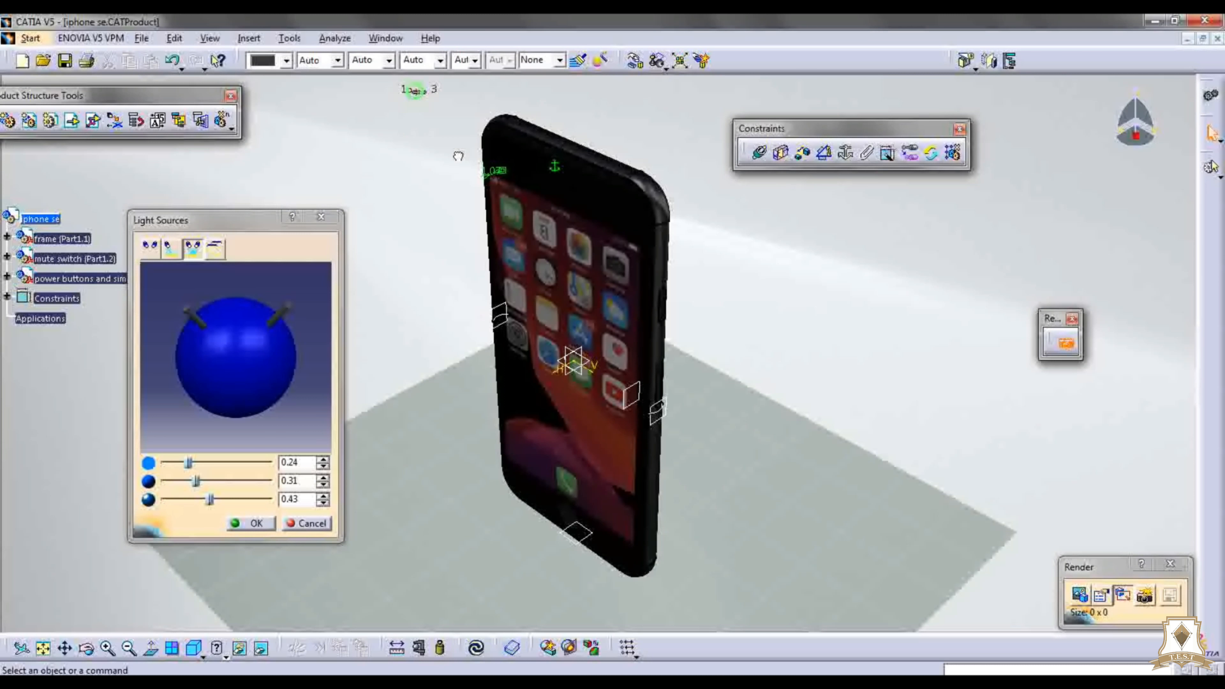
pyautogui.moveTo(413, 90); pyautogui.dragTo(746, 607)
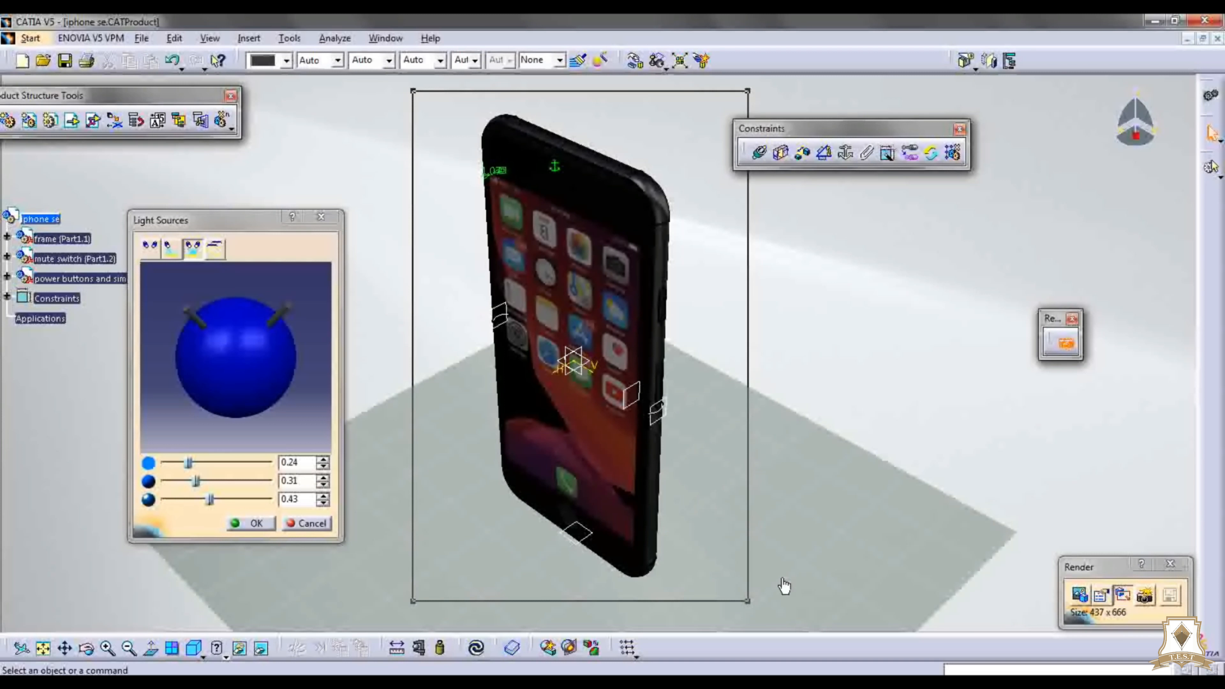
pyautogui.click(1151, 600)
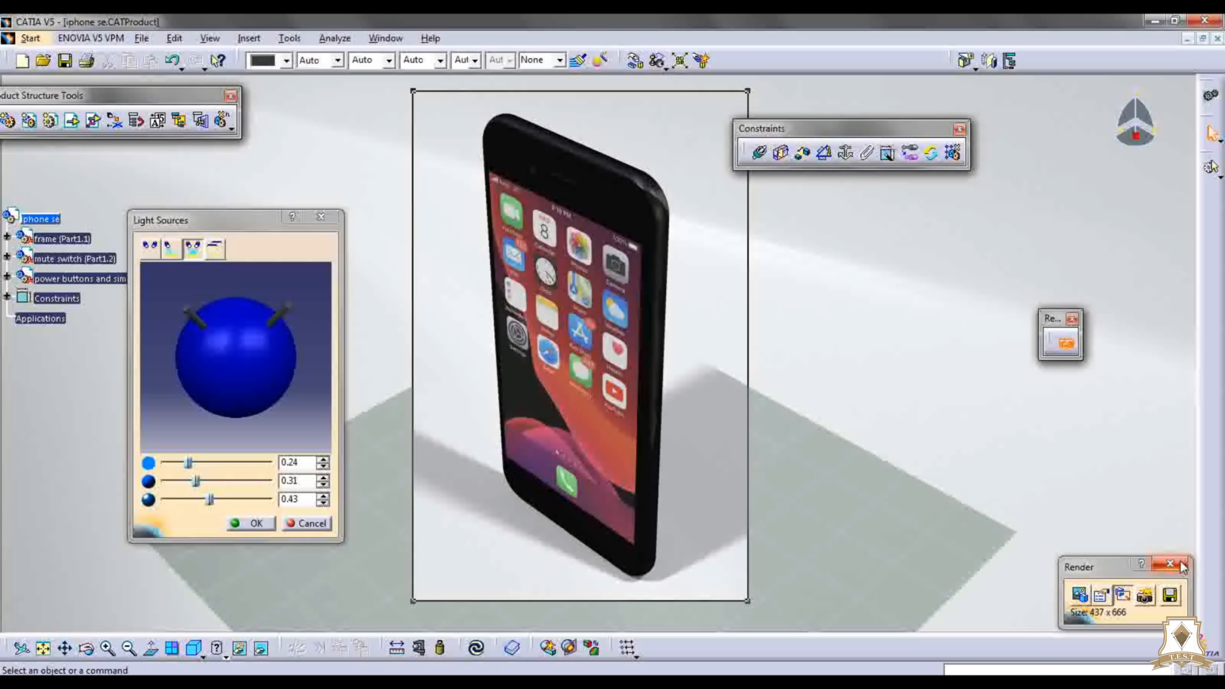
pyautogui.click(1170, 563)
# Step: Render a close-up area of about 786 x 487 over the phone's upper front corner and close the Render tool
pyautogui.moveTo(589, 467); pyautogui.dragTo(724, 415, button='middle')
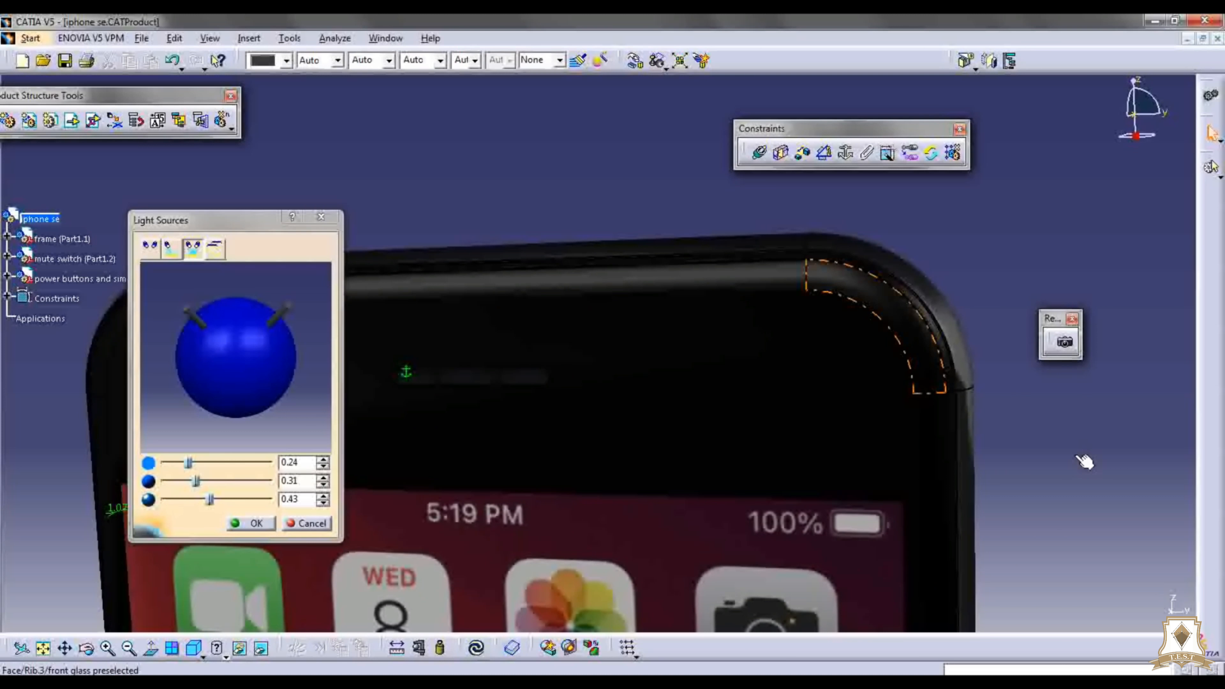
pyautogui.click(1065, 342)
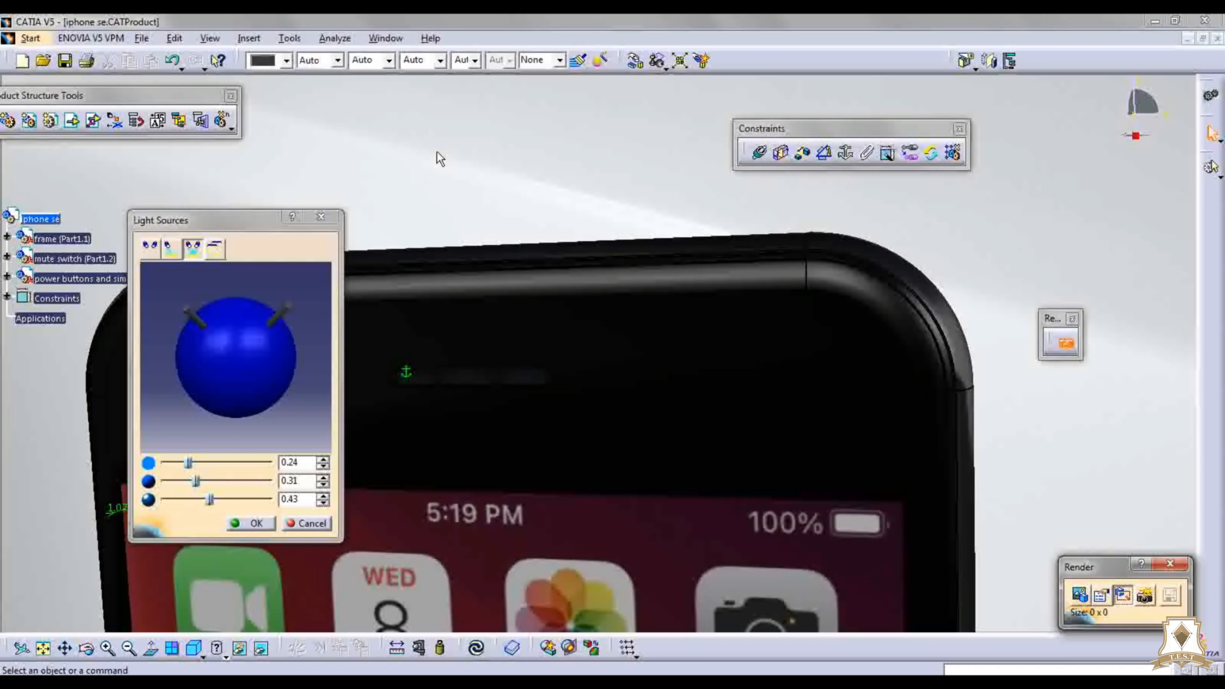
pyautogui.moveTo(429, 136); pyautogui.dragTo(1028, 524)
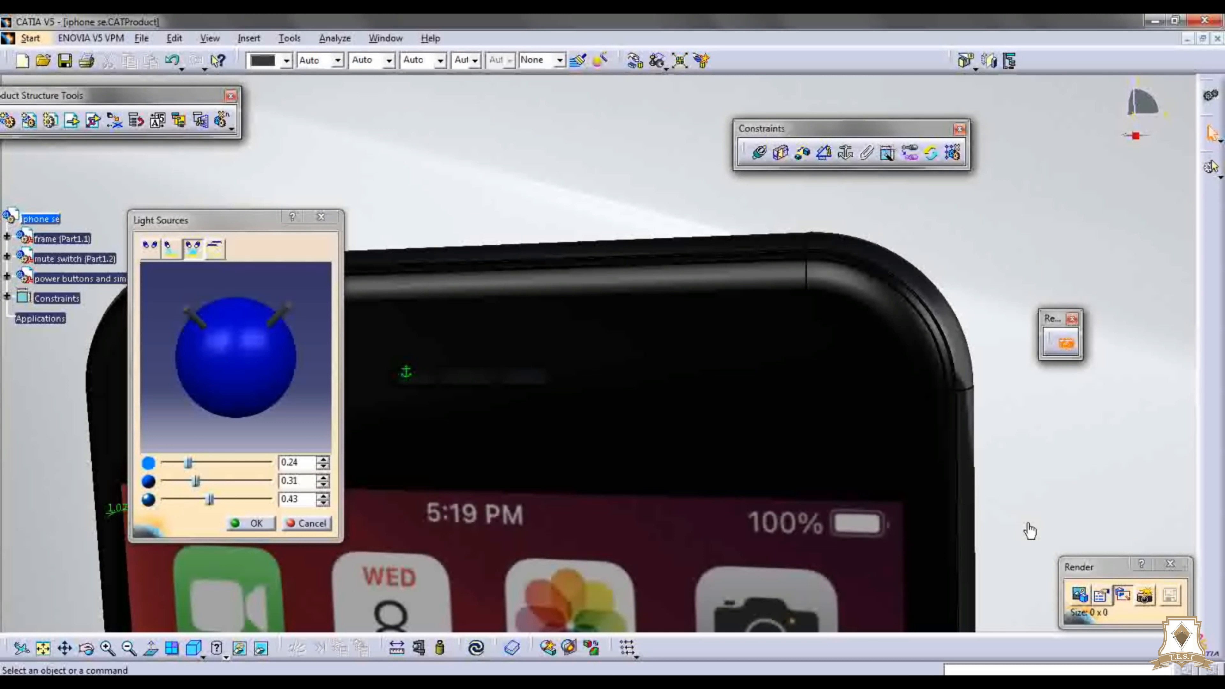
pyautogui.click(1100, 596)
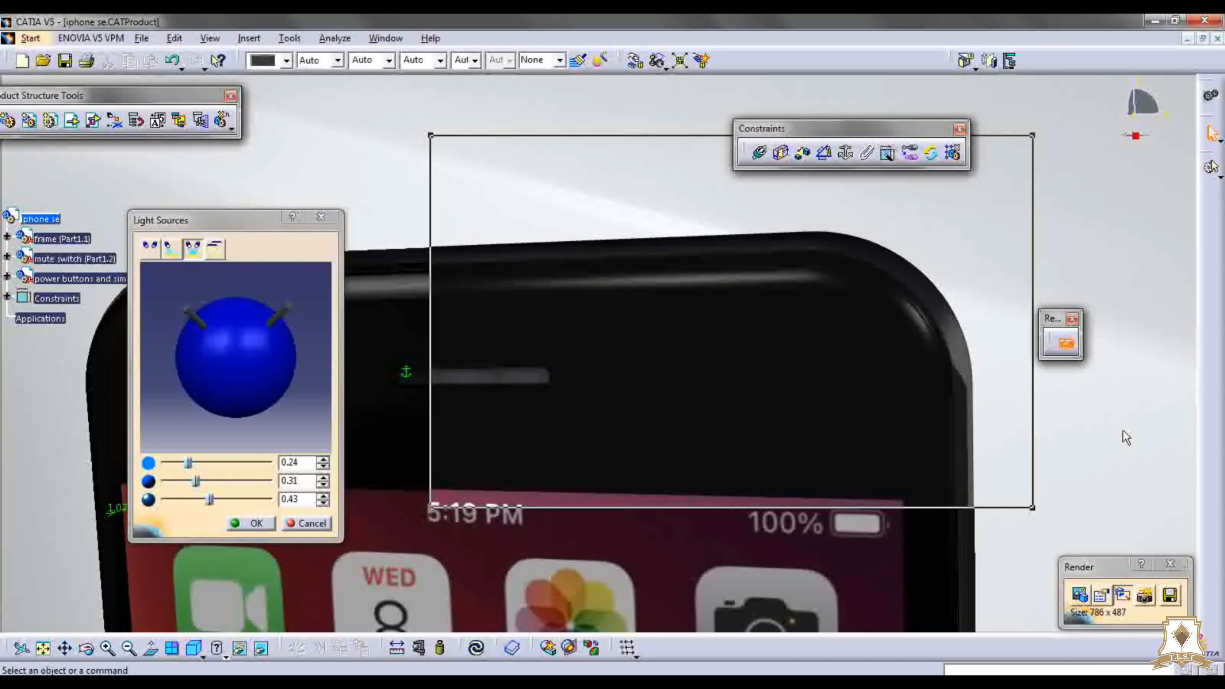
pyautogui.click(1171, 564)
# Step: Render the full 1560 x 728 view with the whole phone standing upright and its screen facing the viewer
pyautogui.moveTo(642, 309); pyautogui.dragTo(622, 483, button='middle')
pyautogui.click(1065, 342)
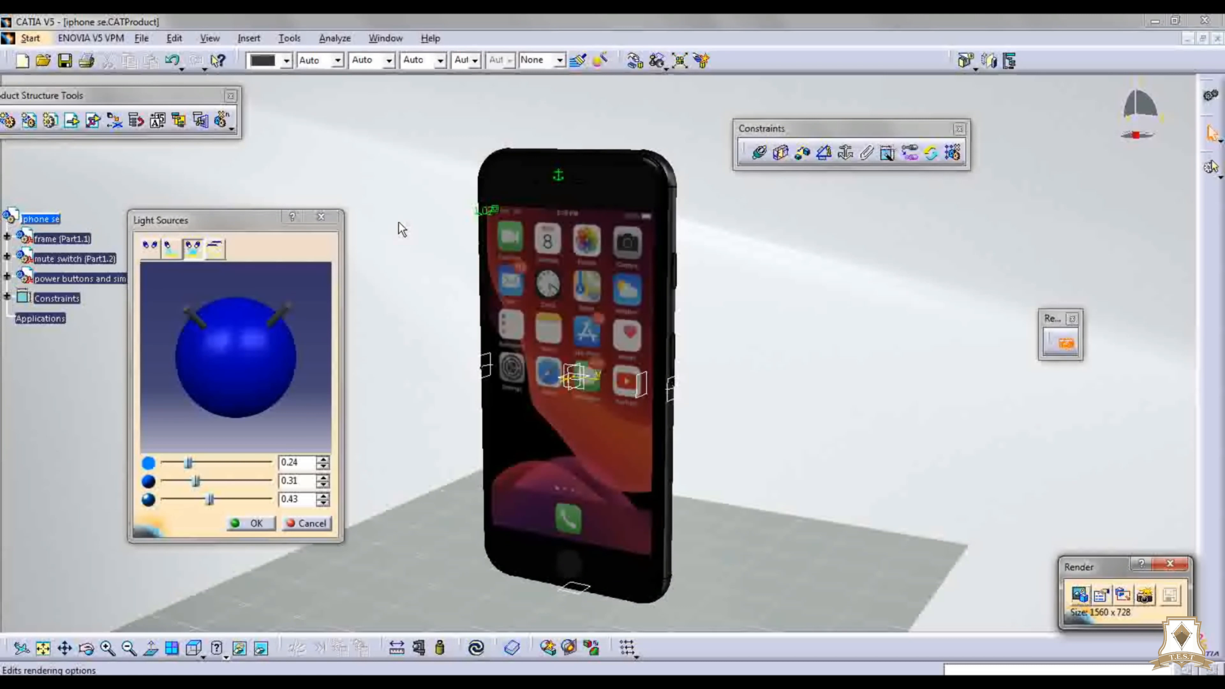
pyautogui.click(1145, 602)
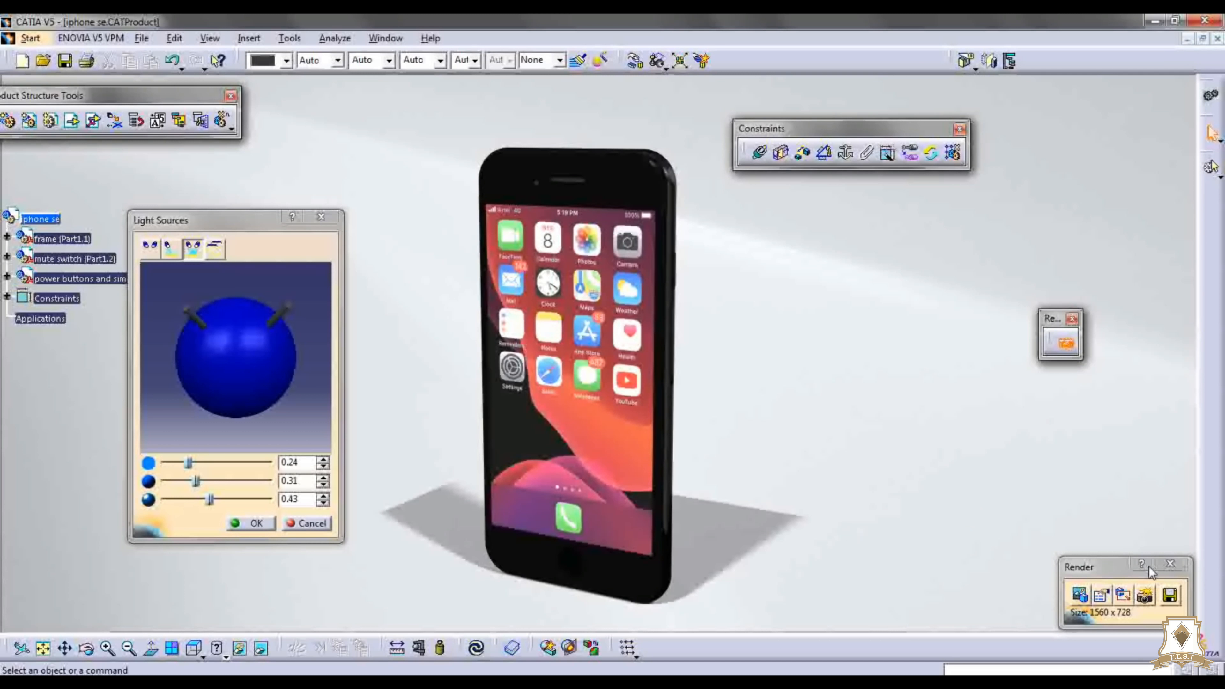
# Step: Save the front render as a JPEG High Quality image named front in the iphone cad model making 3 folder
pyautogui.click(1170, 595)
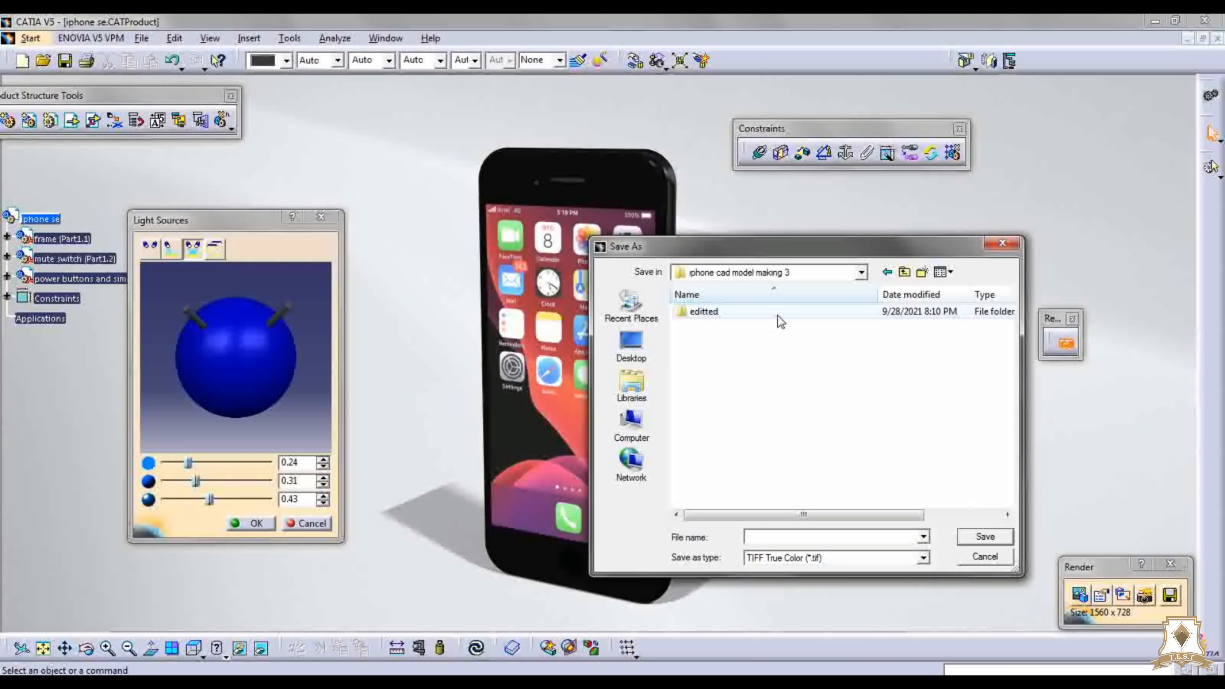
pyautogui.click(820, 558)
pyautogui.click(796, 619)
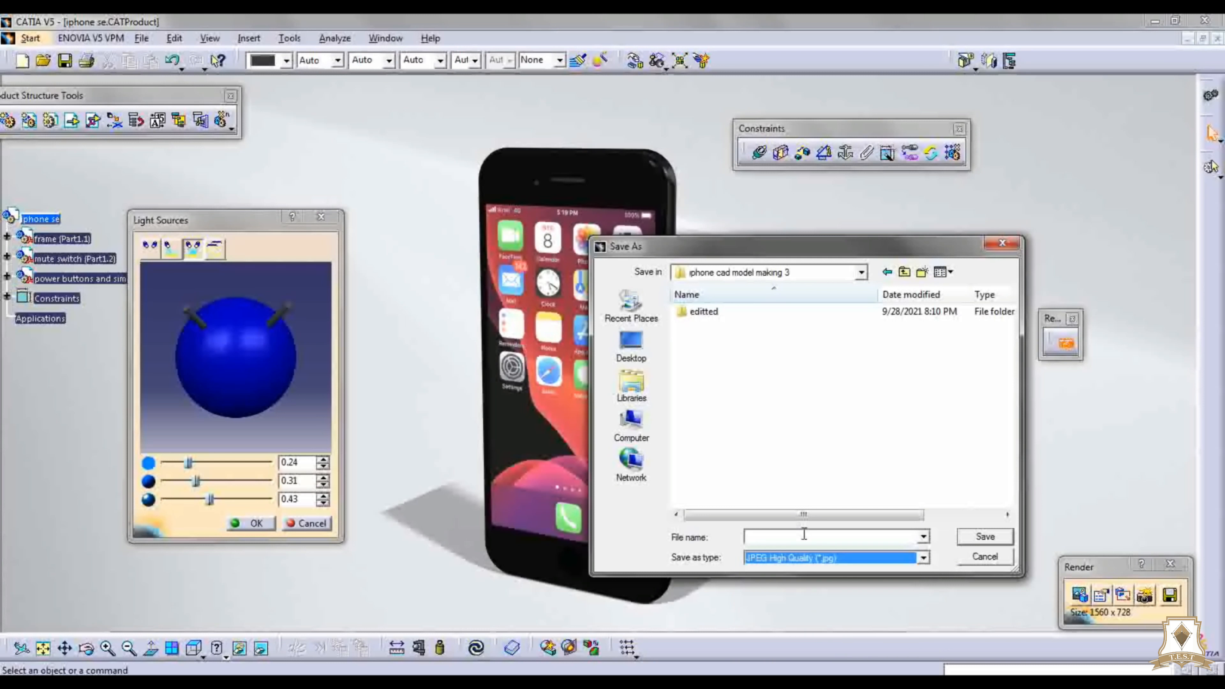
pyautogui.click(804, 534)
pyautogui.write('front')
pyautogui.press('Return')
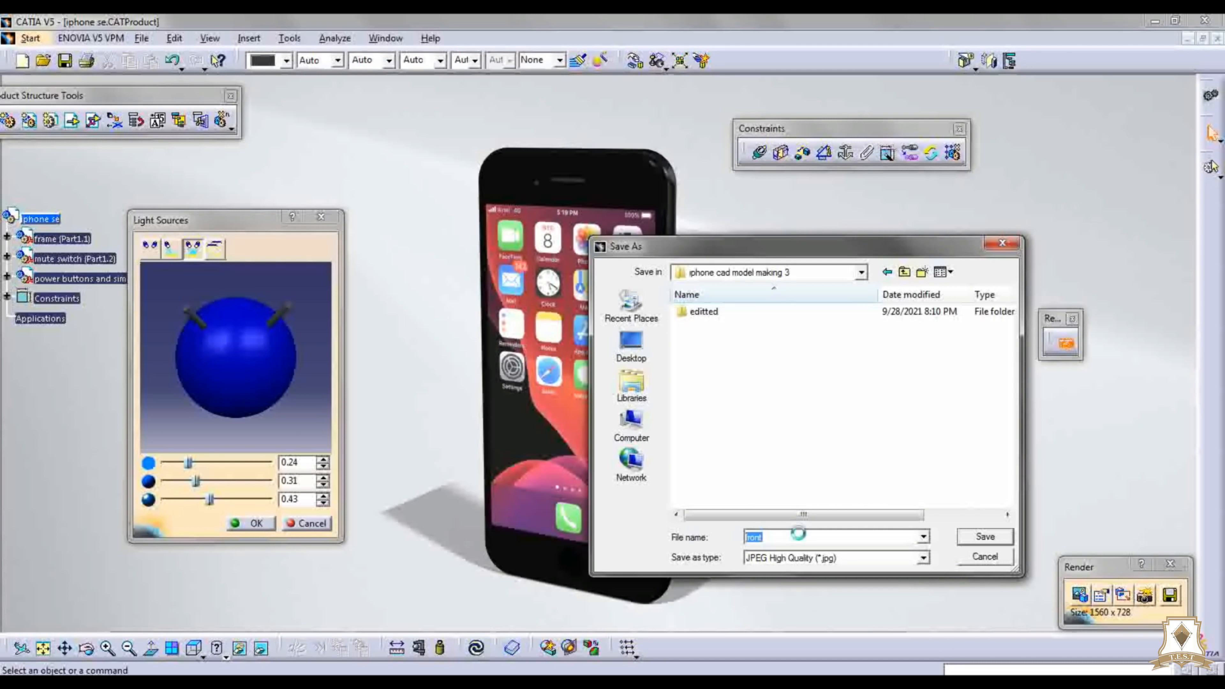
# Step: Render the full 1560 x 728 view of the phone's back, showing the camera and logo
pyautogui.moveTo(612, 427); pyautogui.dragTo(716, 327, button='middle')
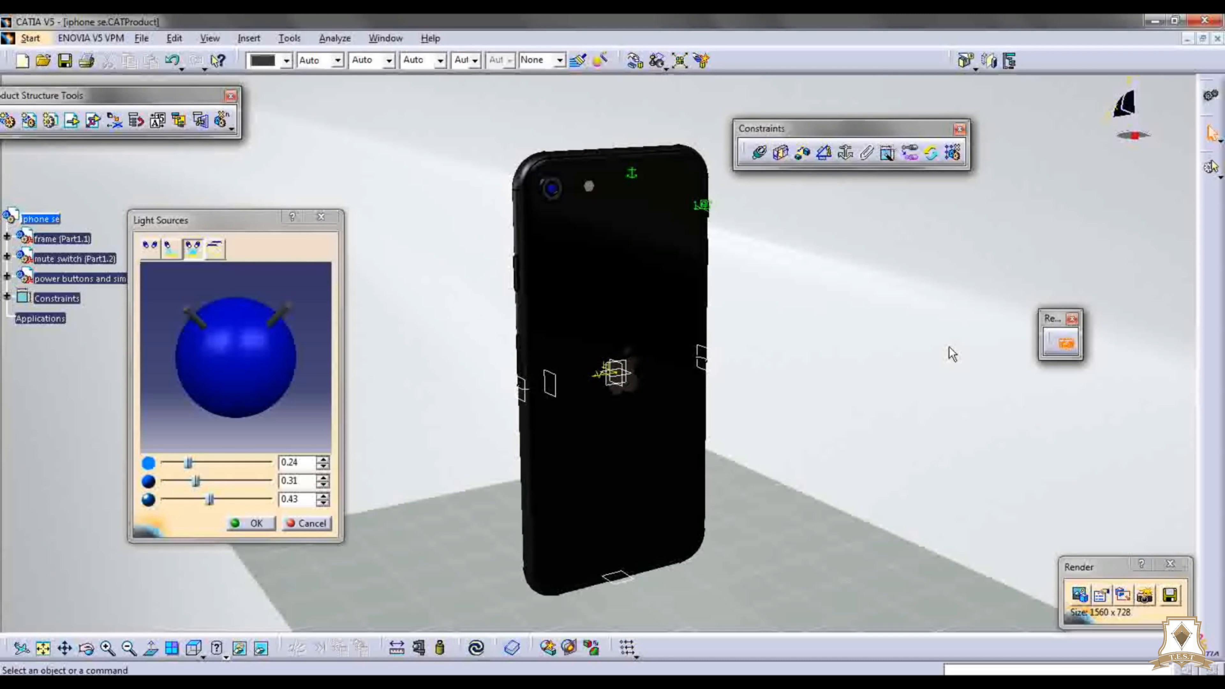
pyautogui.moveTo(641, 372); pyautogui.dragTo(666, 337, button='middle')
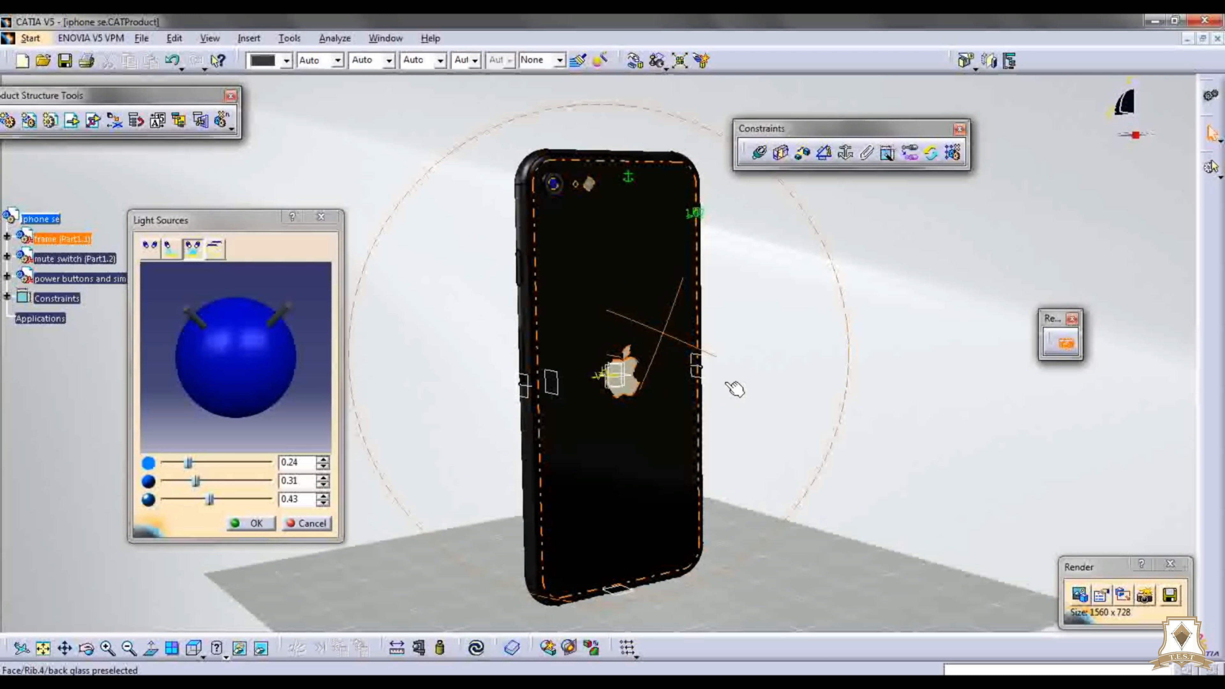
pyautogui.click(1141, 600)
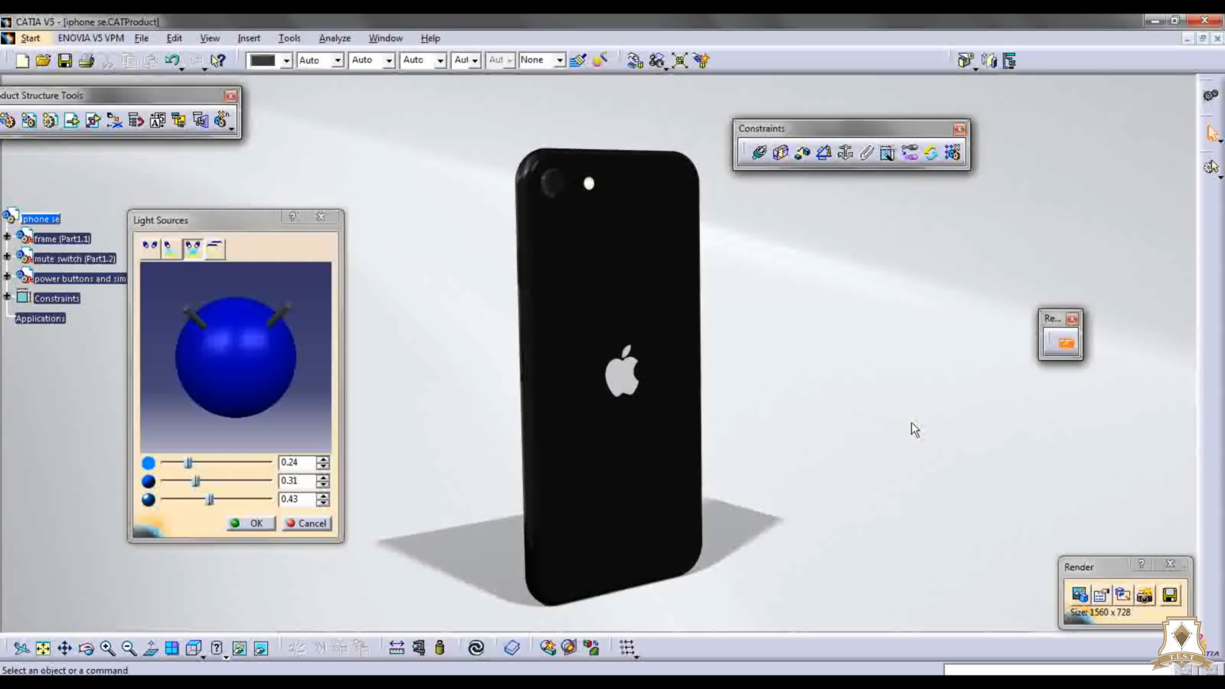
# Step: Save the render of the phone's back as a JPEG image and close the Render tool
pyautogui.click(1170, 596)
pyautogui.click(849, 559)
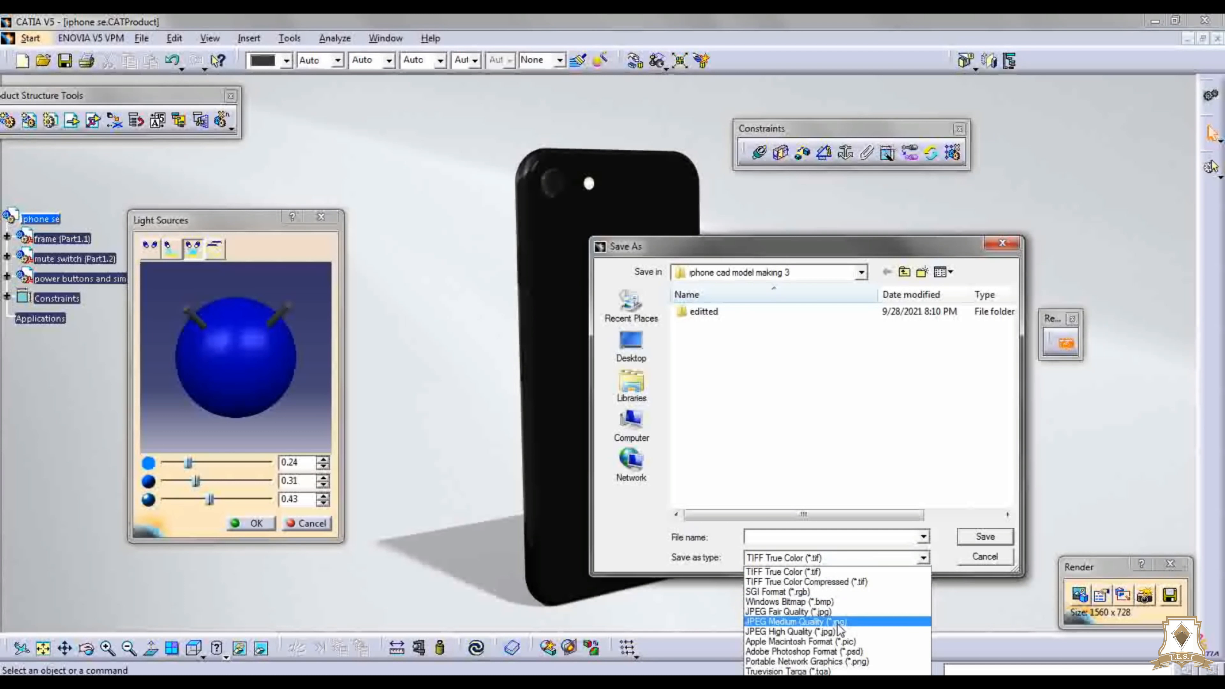
pyautogui.click(815, 620)
pyautogui.click(803, 541)
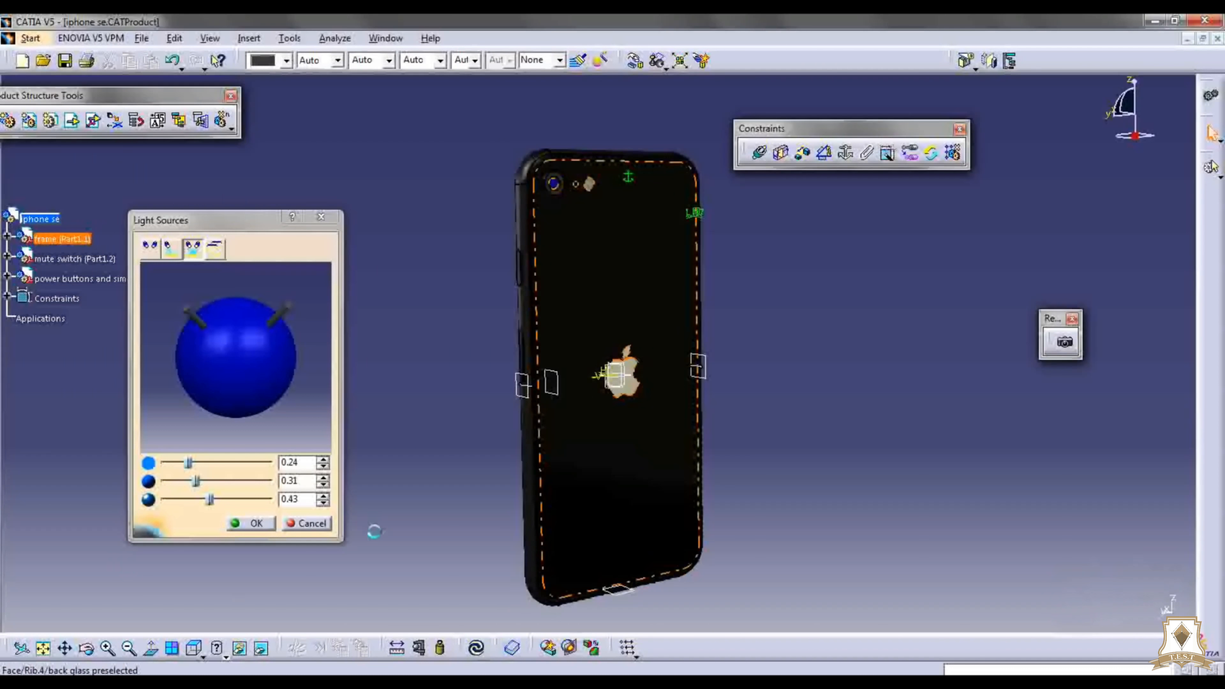
# Step: Open the saved front image in Windows Photo Viewer to examine the render
pyautogui.click(187, 162)
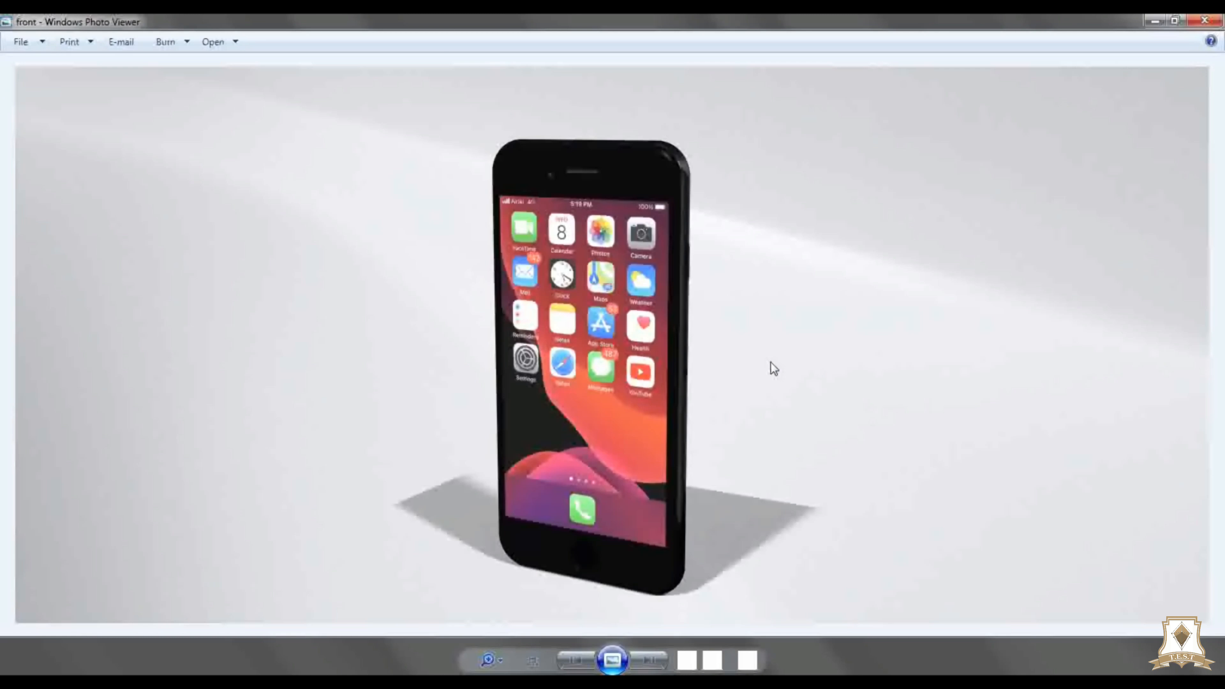